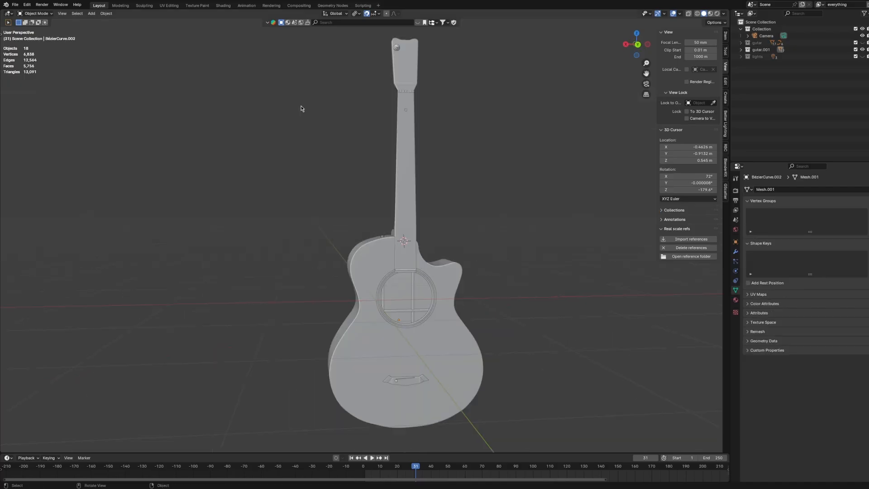
# Step: In the UV Editing workspace, create a new tiled 4096 × 4096 px image with the UV Grid generated type
pyautogui.click(168, 5)
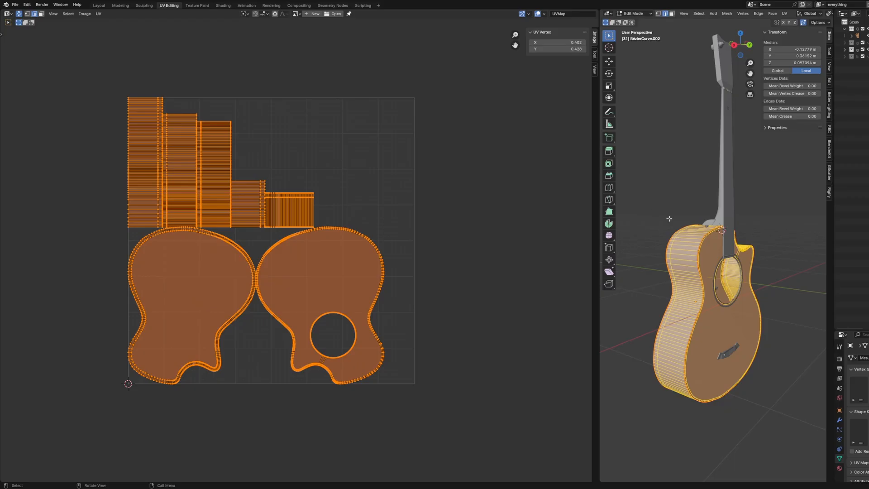
pyautogui.press('Tab')
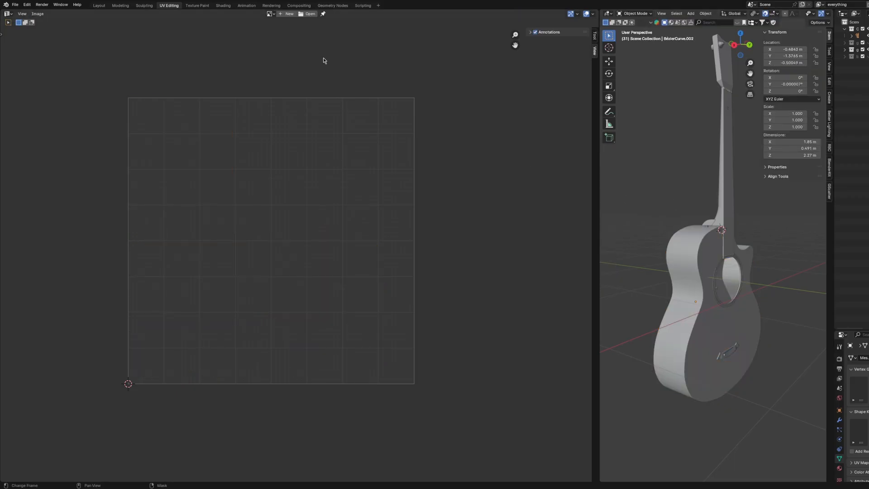
pyautogui.click(282, 15)
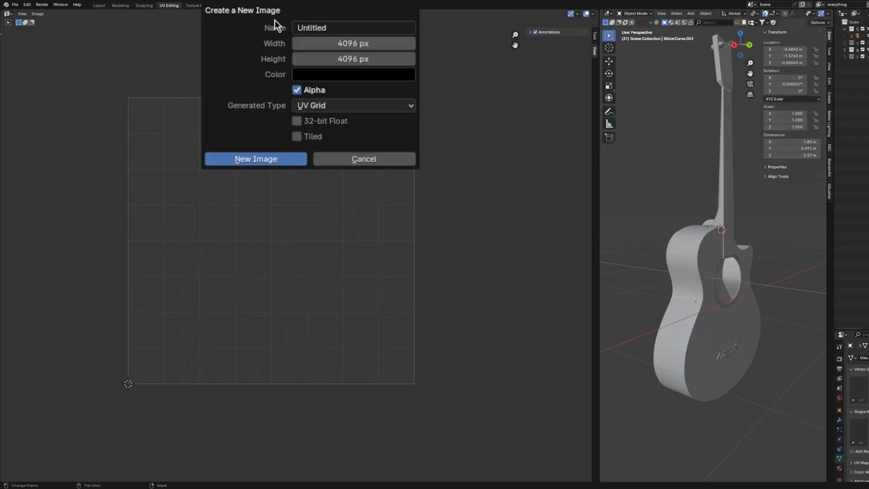
pyautogui.click(323, 106)
pyautogui.click(311, 121)
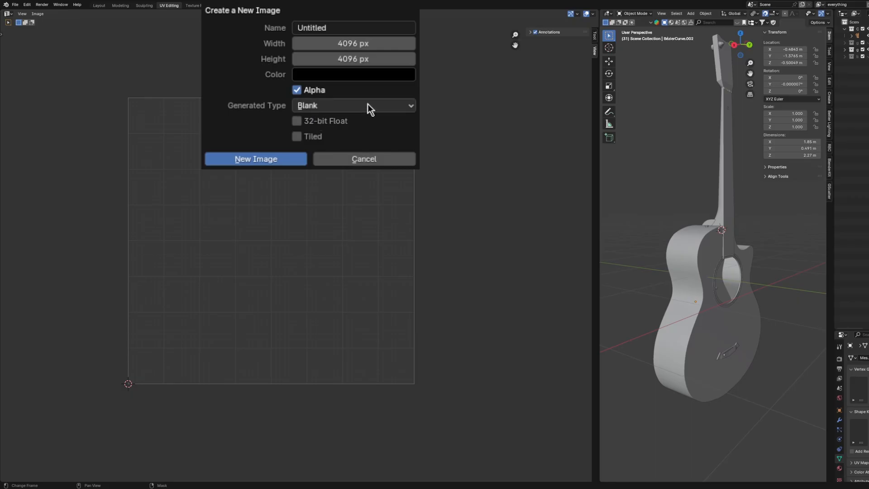
pyautogui.click(334, 107)
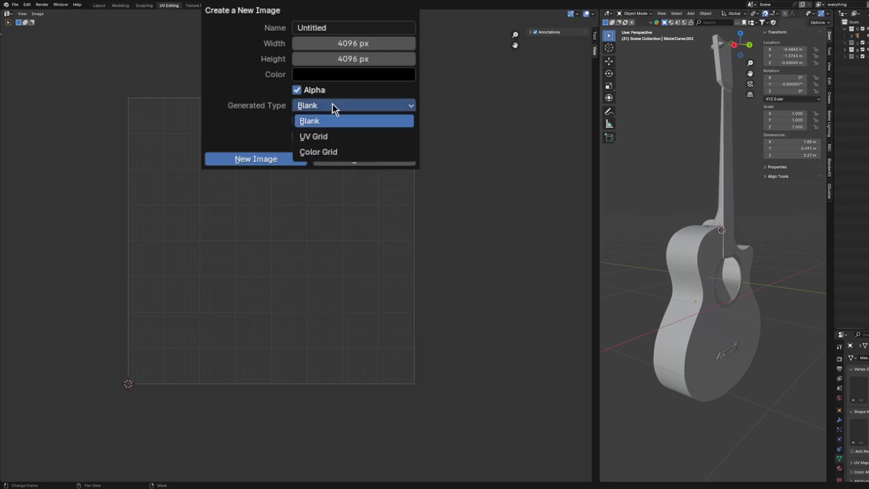
pyautogui.click(334, 136)
pyautogui.click(305, 137)
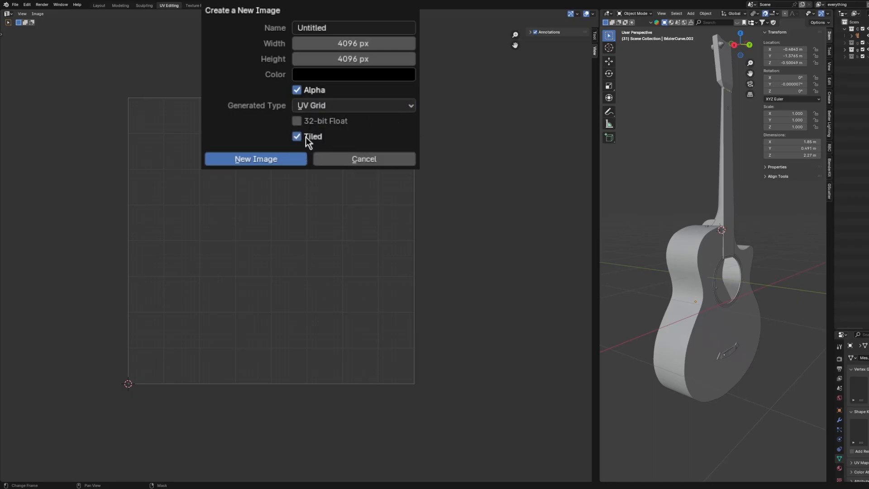
pyautogui.click(275, 158)
# Step: Scale all of the guitar body's UV islands down to about 0.97 so they clear the tile borders
pyautogui.scroll(-9, 374, 156)
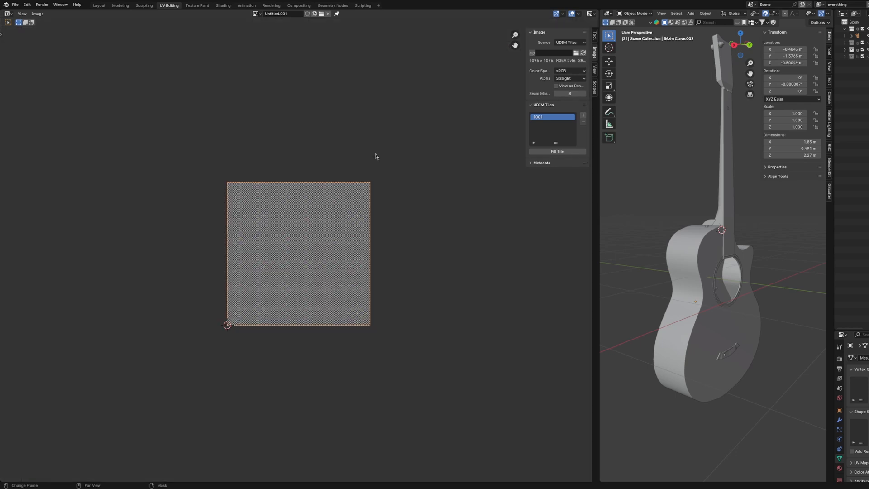
pyautogui.scroll(3, 375, 157)
pyautogui.scroll(1, 375, 157)
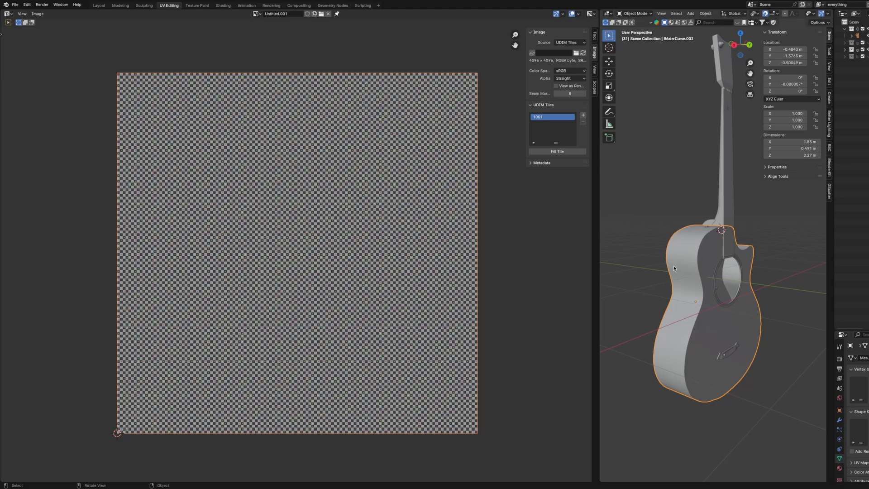
pyautogui.press('Tab')
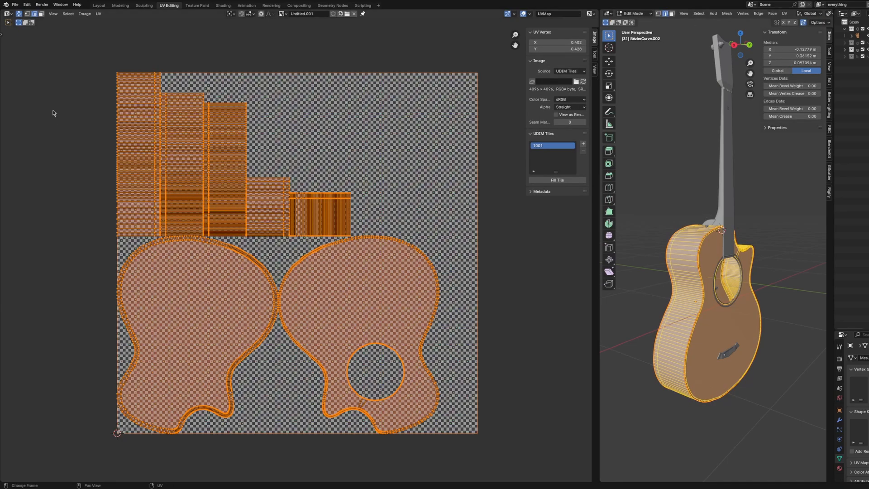
pyautogui.keyDown('alt'); pyautogui.click(113, 140); pyautogui.keyUp('alt')
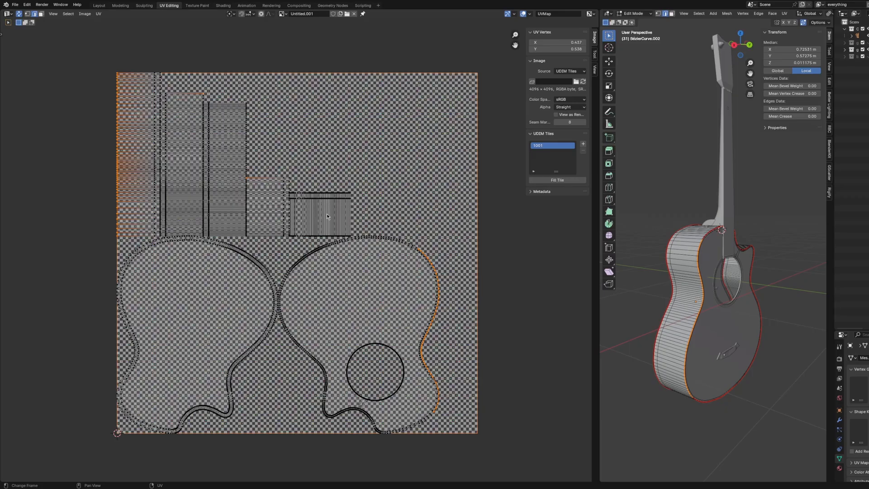
pyautogui.press('a')
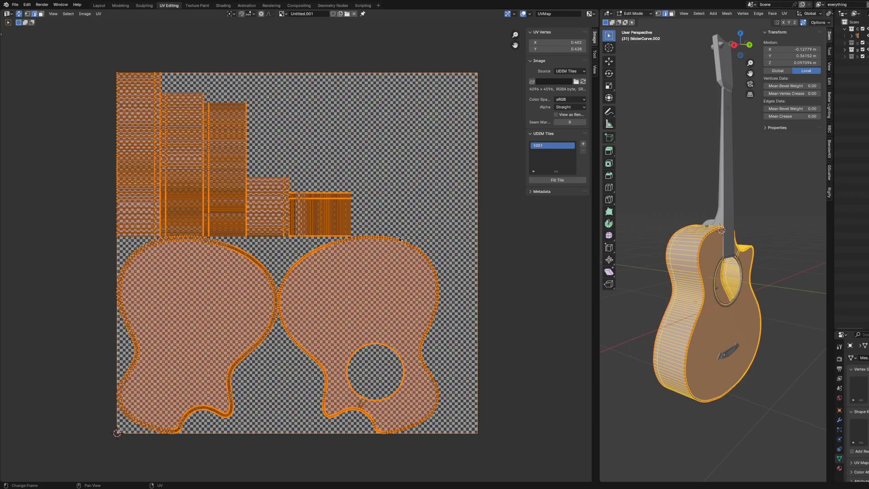
pyautogui.press('s')
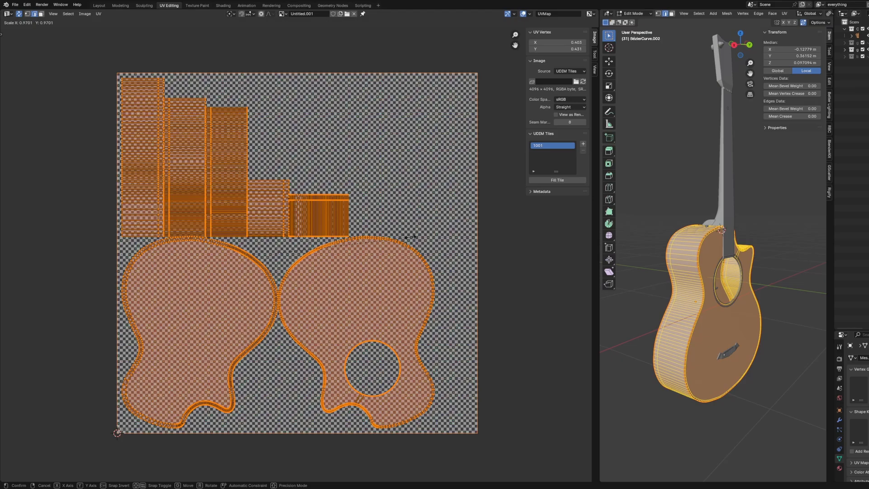
pyautogui.click(410, 236)
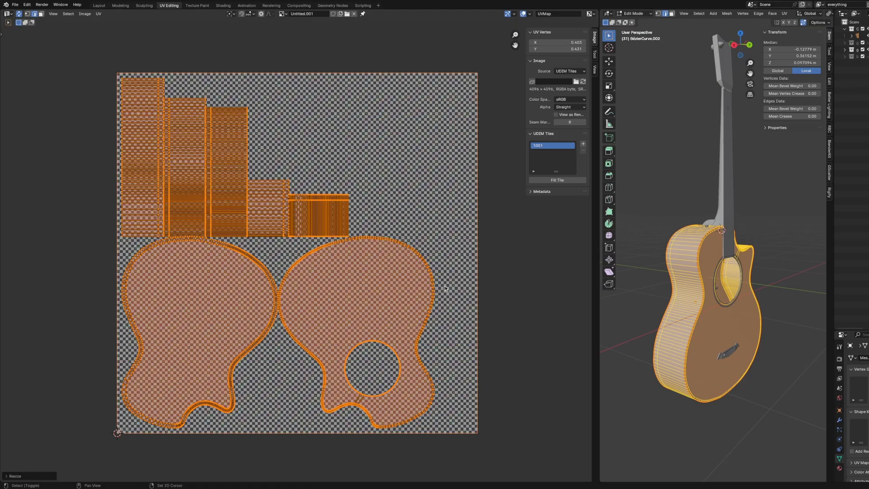
# Step: Isolate the small strap pin near the neck heel in local view and put it in Edit Mode
pyautogui.moveTo(444, 288); pyautogui.dragTo(428, 290, button='middle')
pyautogui.scroll(4, 668, 270)
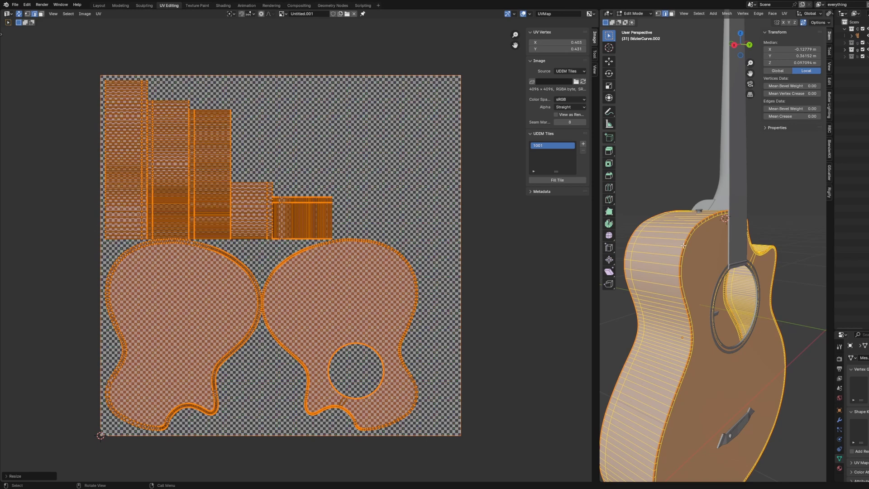
pyautogui.press('Tab')
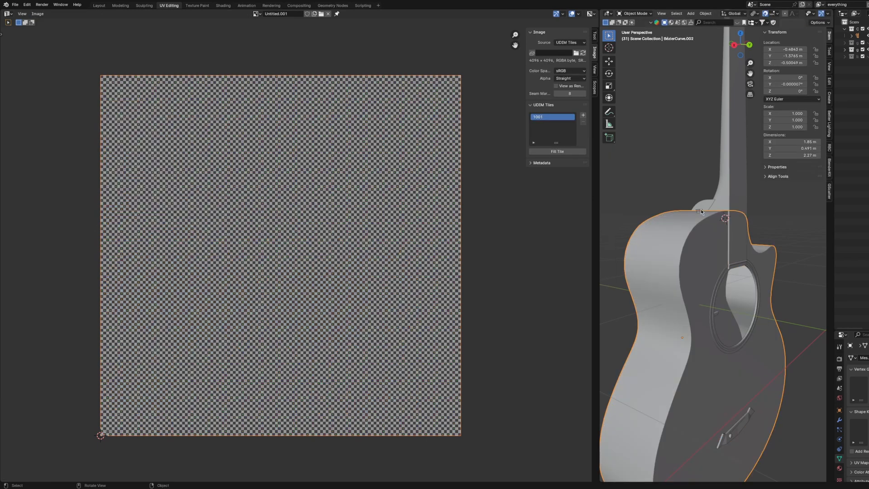
pyautogui.click(701, 209)
pyautogui.press('KP_Divide')
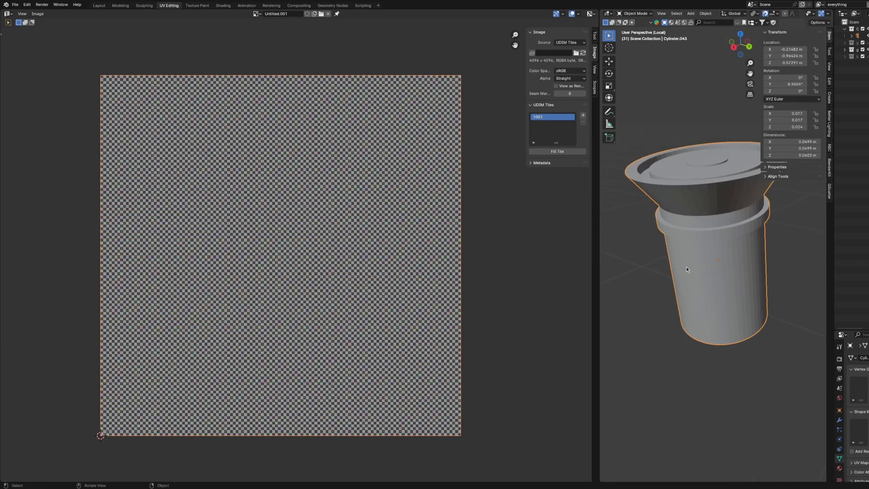
pyautogui.moveTo(696, 270); pyautogui.dragTo(706, 204, button='middle')
pyautogui.press('Tab')
# Step: Mark seams on the strap pin's bottom rim, collar, flared head and top-face edge loops
pyautogui.scroll(2, 715, 262)
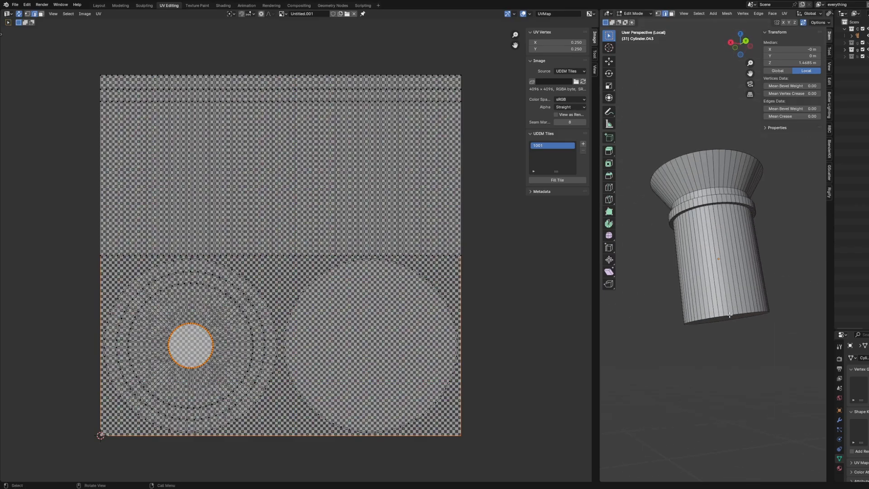
pyautogui.keyDown('alt'); pyautogui.click(727, 317); pyautogui.keyUp('alt')
pyautogui.keyDown('alt'); pyautogui.keyDown('shift'); pyautogui.click(714, 203); pyautogui.keyUp('shift'); pyautogui.keyUp('alt')
pyautogui.keyDown('alt'); pyautogui.keyDown('shift'); pyautogui.click(713, 195); pyautogui.keyUp('shift'); pyautogui.keyUp('alt')
pyautogui.moveTo(713, 193); pyautogui.dragTo(711, 204, button='middle')
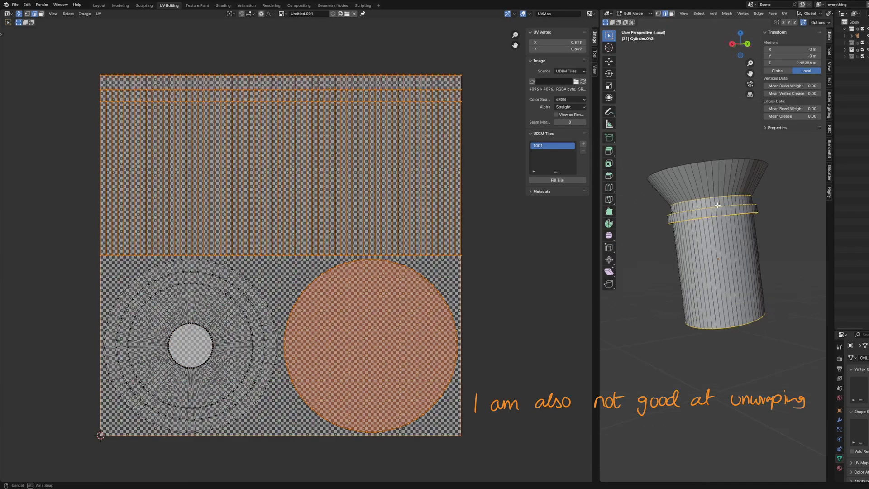
pyautogui.keyDown('alt'); pyautogui.keyDown('shift'); pyautogui.click(711, 165); pyautogui.keyUp('shift'); pyautogui.keyUp('alt')
pyautogui.moveTo(711, 167); pyautogui.dragTo(801, 264, button='middle')
pyautogui.keyDown('alt'); pyautogui.keyDown('shift'); pyautogui.click(761, 244); pyautogui.keyUp('shift'); pyautogui.keyUp('alt')
pyautogui.keyDown('alt'); pyautogui.keyDown('shift'); pyautogui.click(787, 209); pyautogui.keyUp('shift'); pyautogui.keyUp('alt')
pyautogui.hotkey('ctrl', 'z')
pyautogui.keyDown('alt'); pyautogui.keyDown('shift'); pyautogui.click(784, 226); pyautogui.keyUp('shift'); pyautogui.keyUp('alt')
pyautogui.keyDown('alt'); pyautogui.keyDown('shift'); pyautogui.click(740, 218); pyautogui.keyUp('shift'); pyautogui.keyUp('alt')
pyautogui.moveTo(742, 228); pyautogui.dragTo(724, 193, button='middle')
pyautogui.scroll(1, 745, 200)
pyautogui.scroll(-2, 720, 199)
pyautogui.press('u')
pyautogui.click(715, 273)
# Step: Unwrap the entire strap pin mesh with Smart UV Project
pyautogui.scroll(-1, 719, 254)
pyautogui.moveTo(720, 253)
pyautogui.mouseDown(button='middle')
pyautogui.moveTo(735, 210)
pyautogui.moveTo(709, 232)
pyautogui.moveTo(706, 264)
pyautogui.mouseUp(button='middle')
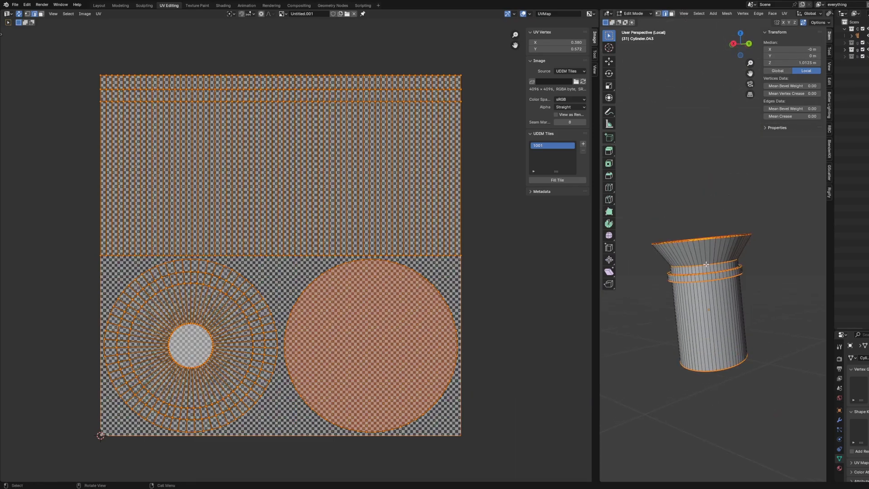
pyautogui.press('a')
pyautogui.press('u')
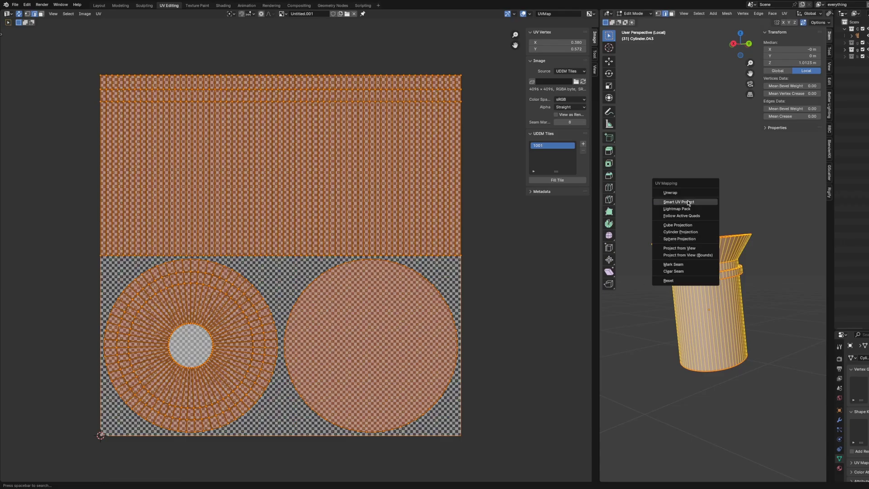
pyautogui.click(686, 203)
pyautogui.click(678, 262)
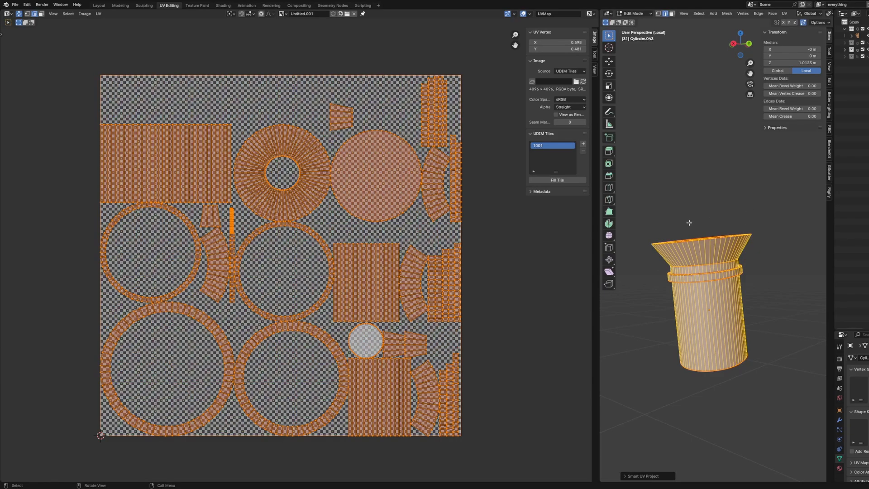
# Step: Leave local view and open the strap pin and the guitar body together in Edit Mode
pyautogui.press('KP_Divide')
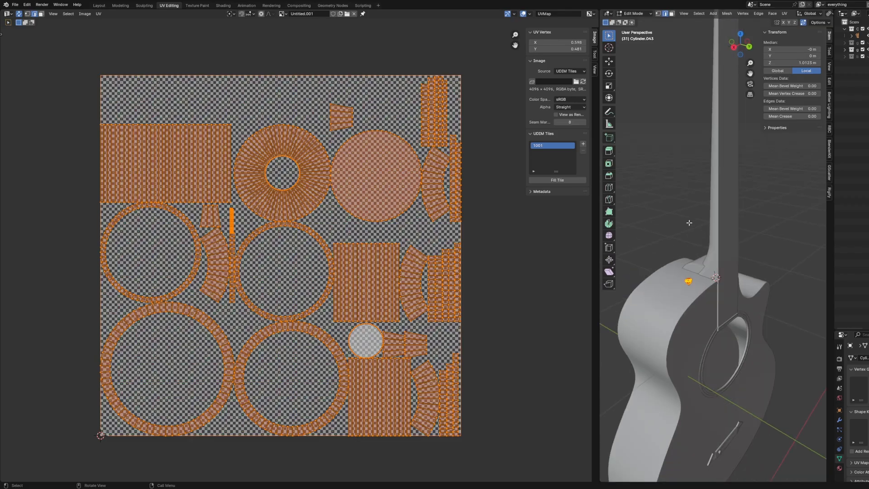
pyautogui.moveTo(77, 50); pyautogui.dragTo(498, 411)
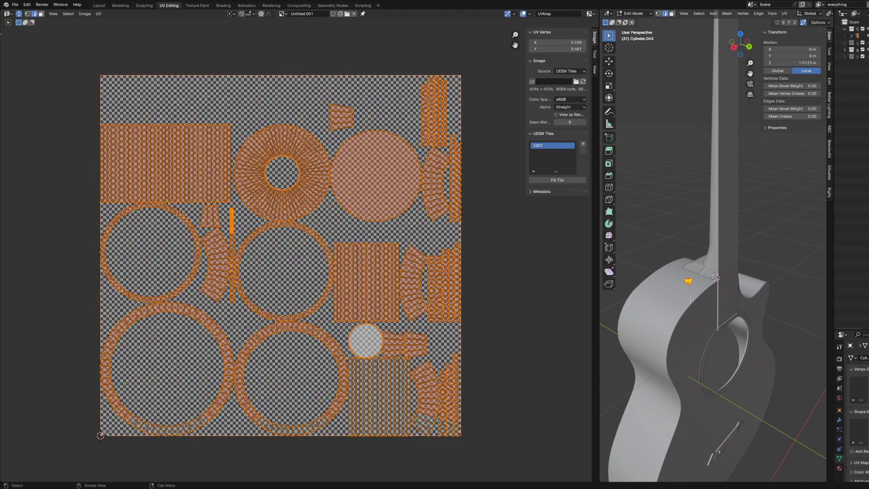
pyautogui.press('Tab')
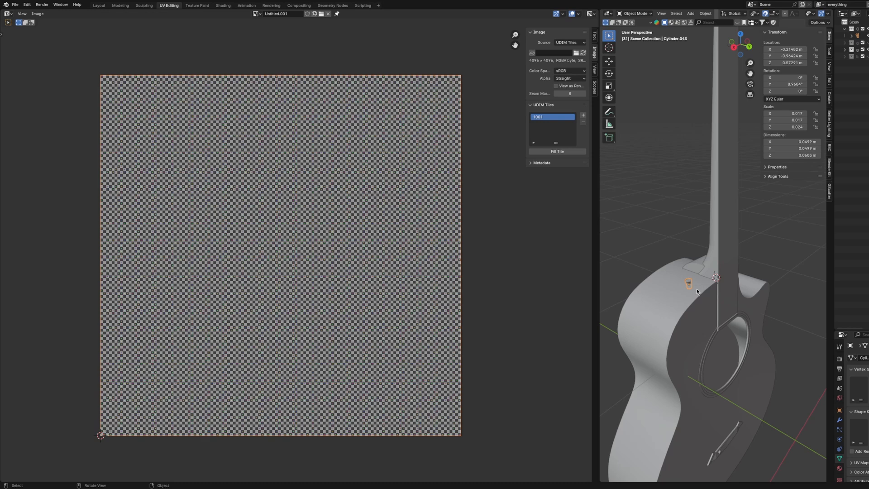
pyautogui.click(691, 315)
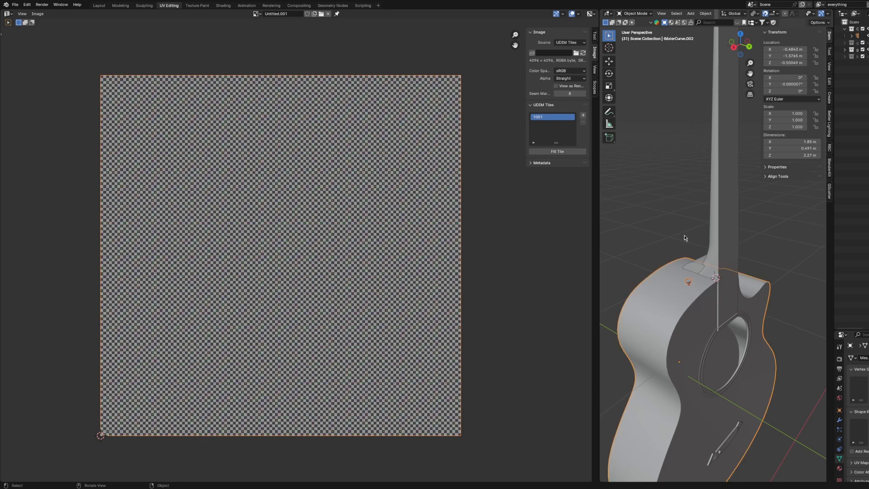
pyautogui.press('Tab')
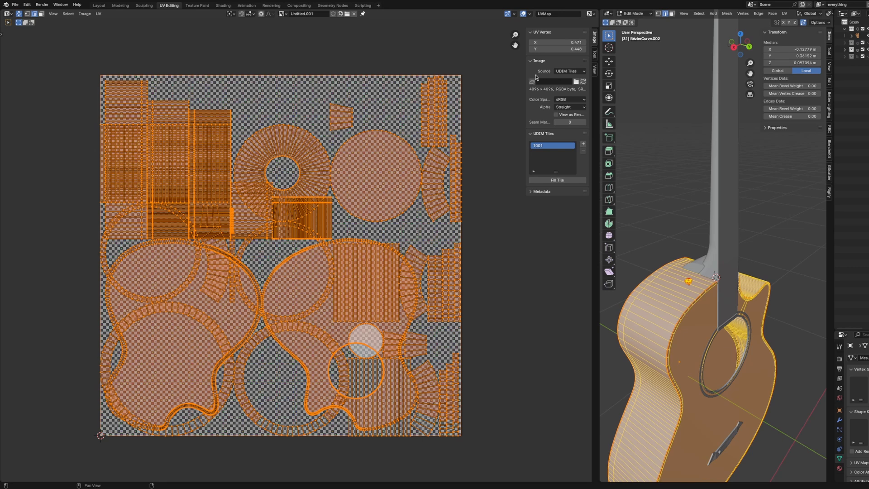
# Step: Add UDIM tile 1002 at 4096 × 4096 px with the UV Grid generated type
pyautogui.click(583, 145)
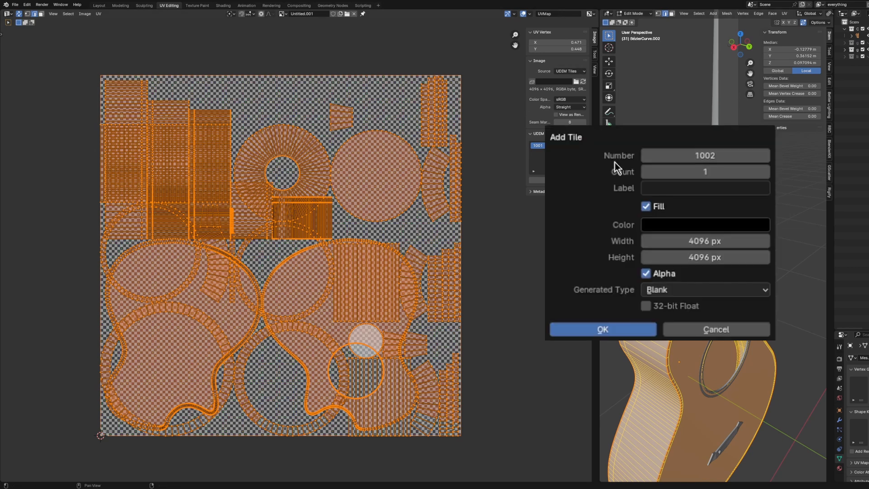
pyautogui.click(704, 285)
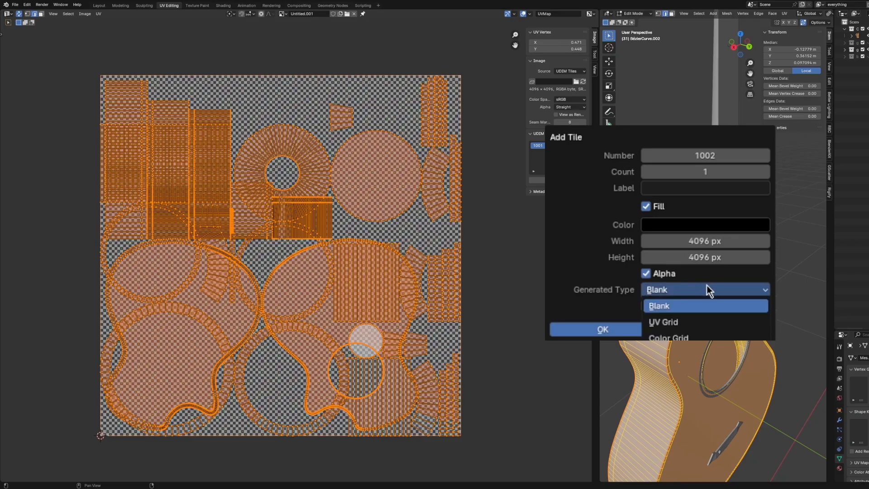
pyautogui.click(705, 322)
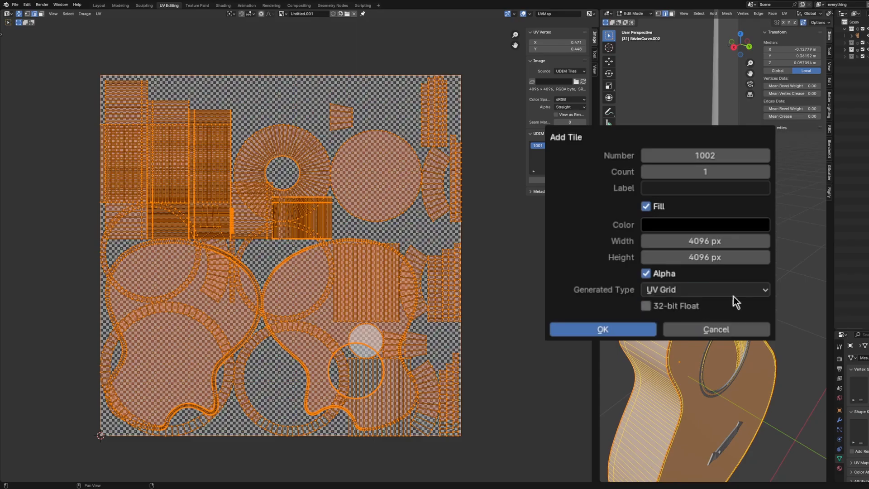
pyautogui.click(611, 329)
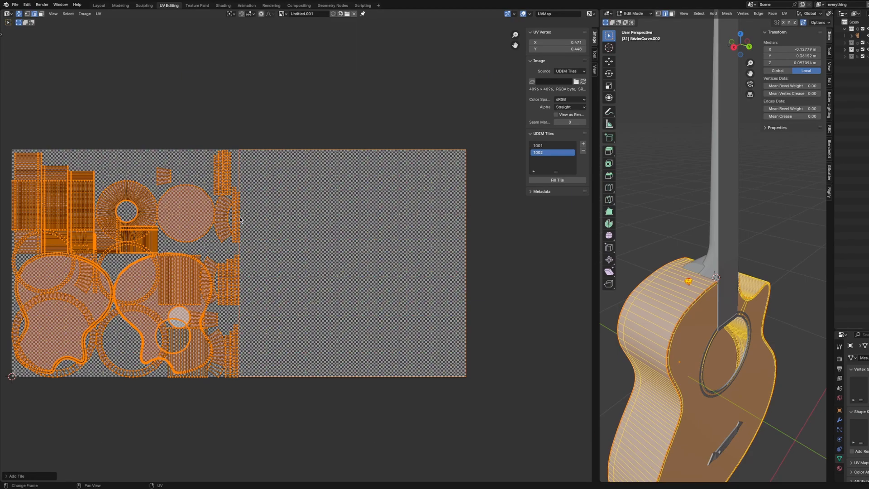
# Step: Select the strap pin's linked geometry and move its UV islands along X onto tile 1002
pyautogui.click(688, 281)
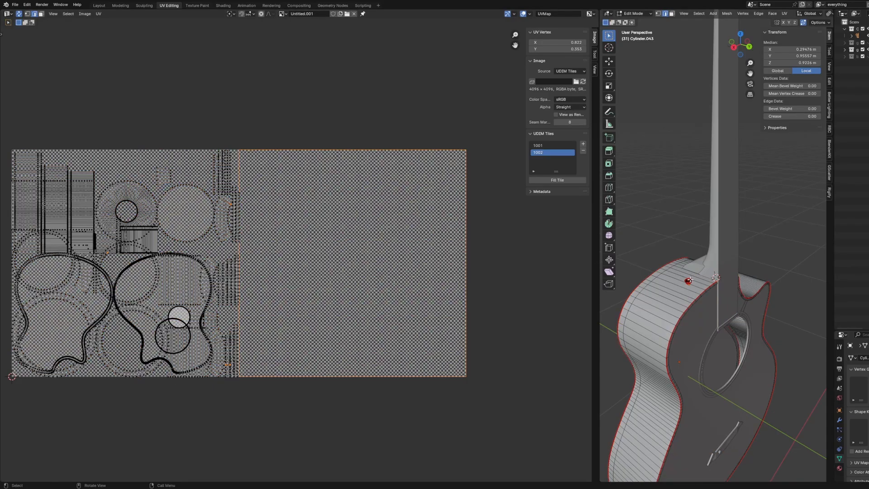
pyautogui.scroll(5, 688, 281)
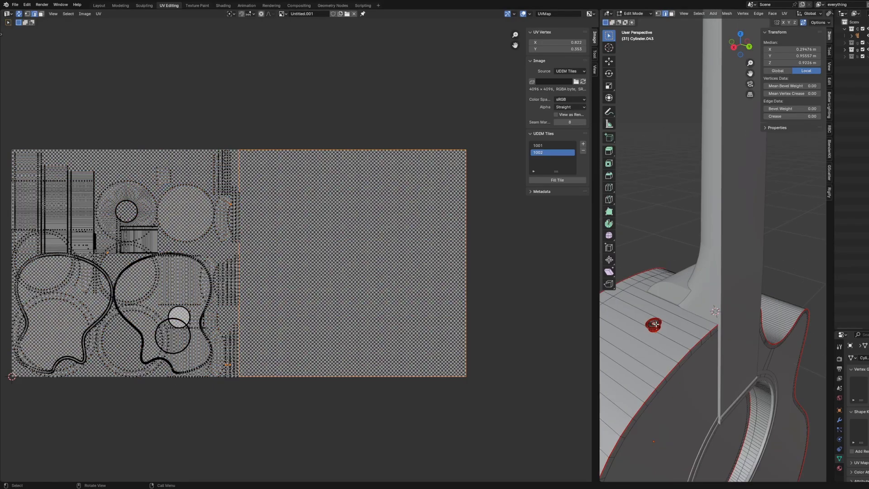
pyautogui.hotkey('ctrl', 'l')
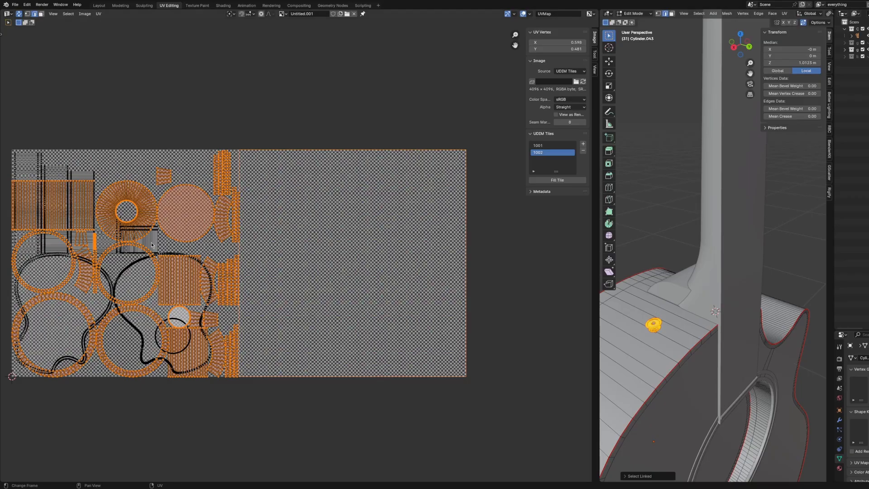
pyautogui.press('g')
pyautogui.press('x')
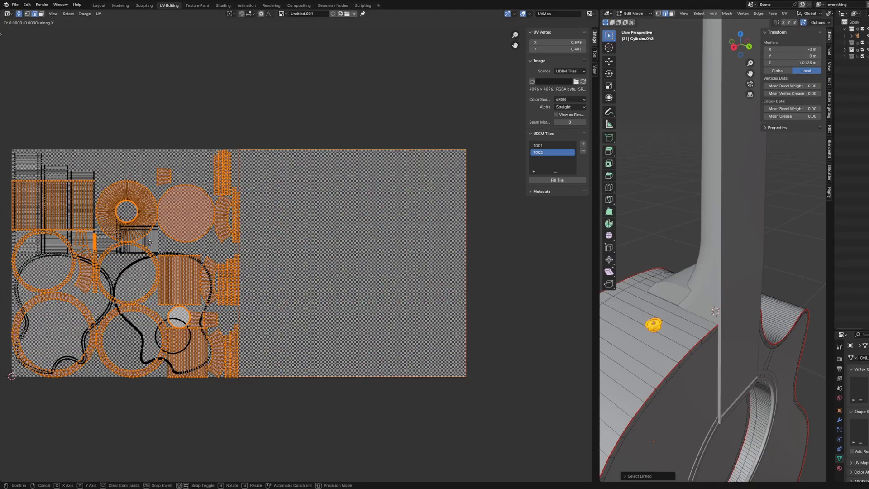
pyautogui.click(381, 249)
pyautogui.scroll(3, 298, 254)
pyautogui.scroll(-1, 299, 254)
pyautogui.moveTo(136, 256); pyautogui.dragTo(106, 251, button='middle')
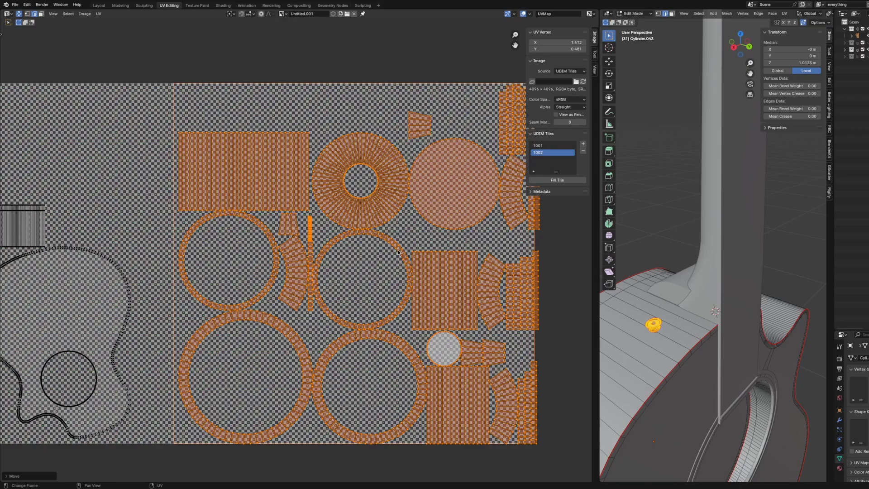
# Step: Scale the strap pin's UV islands down slightly and move them so they all fit inside tile 1002
pyautogui.press('s')
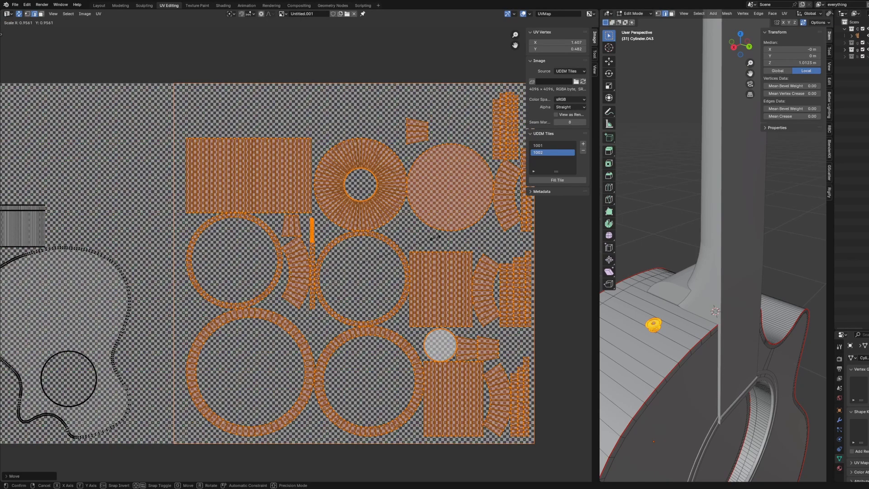
pyautogui.click(435, 236)
pyautogui.moveTo(434, 237); pyautogui.dragTo(395, 242, button='middle')
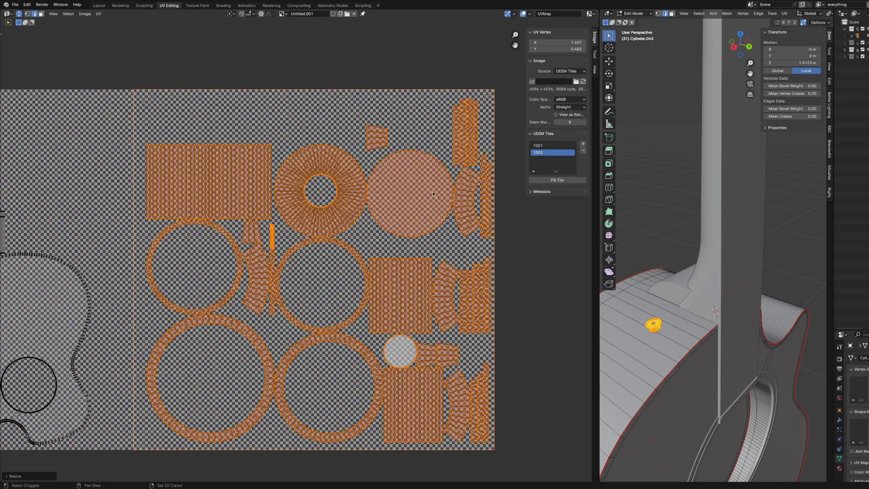
pyautogui.moveTo(363, 273); pyautogui.dragTo(417, 257, button='middle')
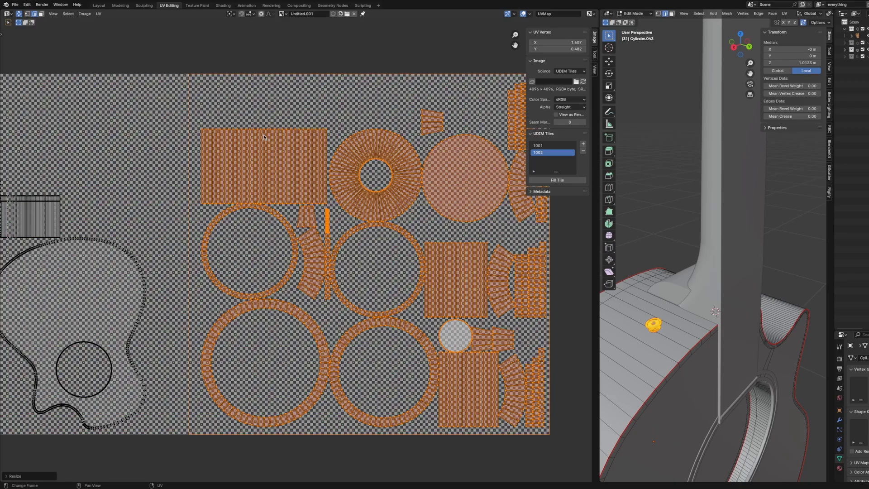
pyautogui.press('g')
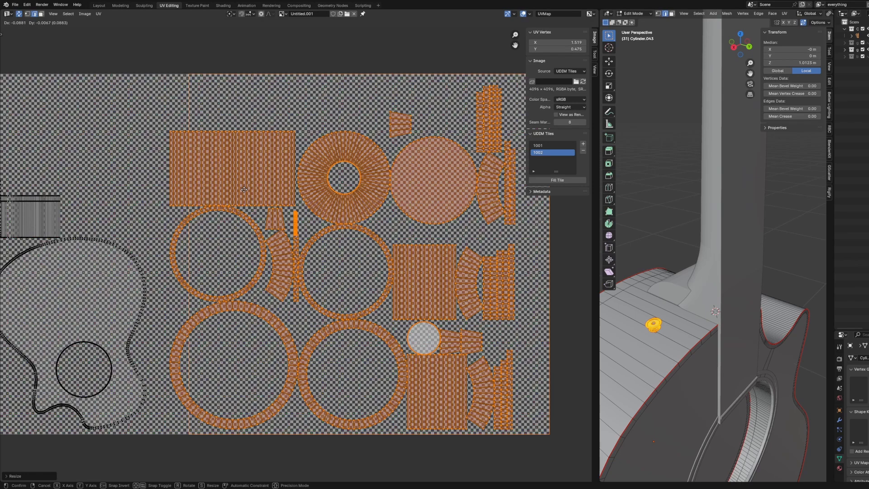
pyautogui.click(244, 190)
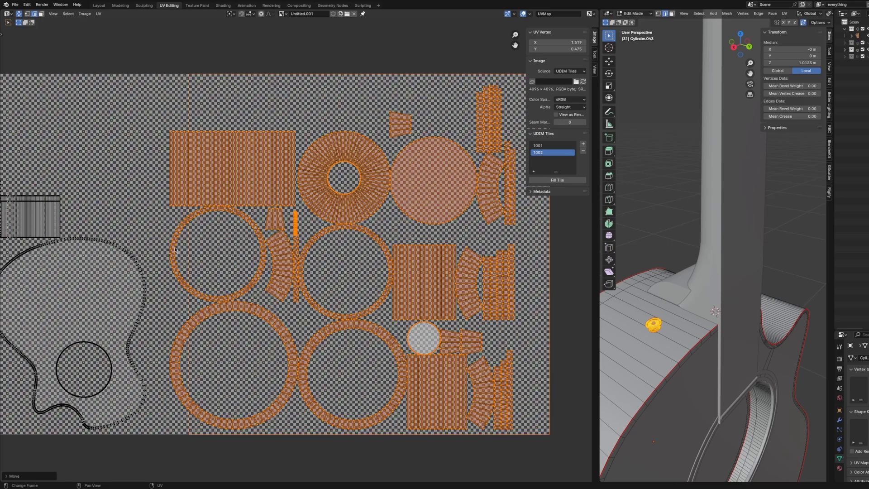
pyautogui.press('g')
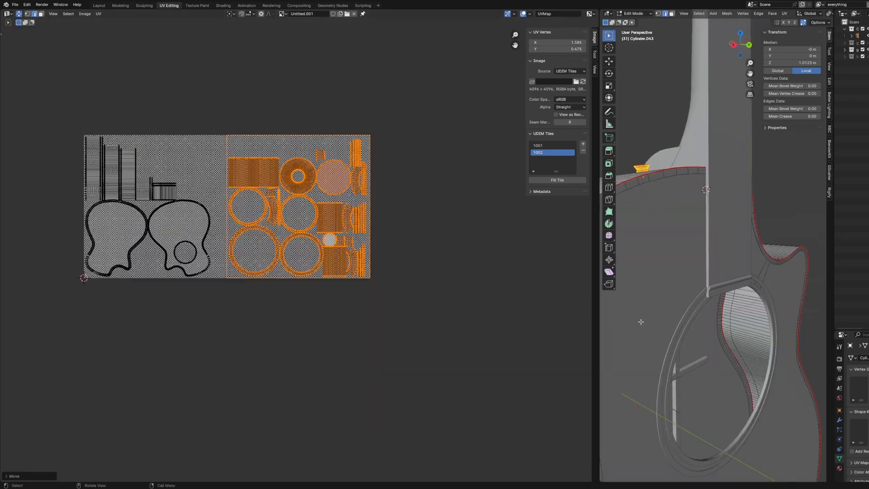
# Step: Leave Edit Mode, select the guitar's bridge and open it in Edit Mode in local view
pyautogui.moveTo(706, 344); pyautogui.dragTo(718, 376, button='middle')
pyautogui.press('Tab')
pyautogui.click(717, 368)
pyautogui.scroll(3, 720, 381)
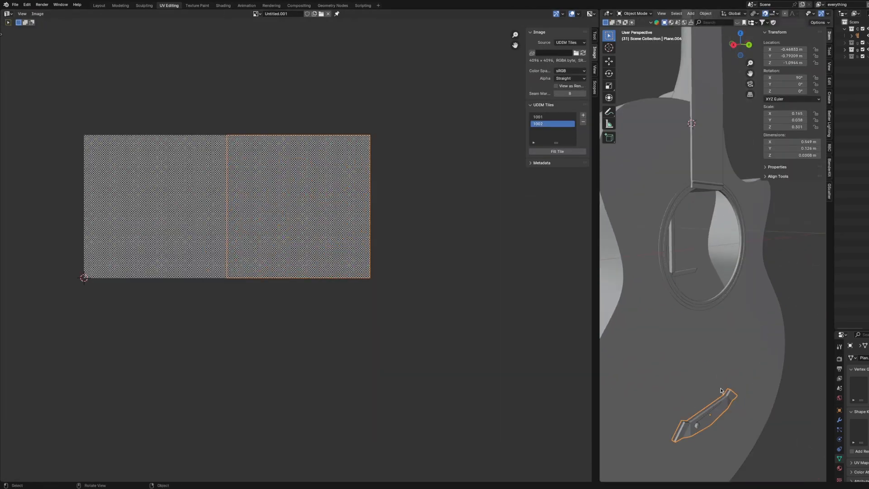
pyautogui.press('Tab')
pyautogui.press('KP_Divide')
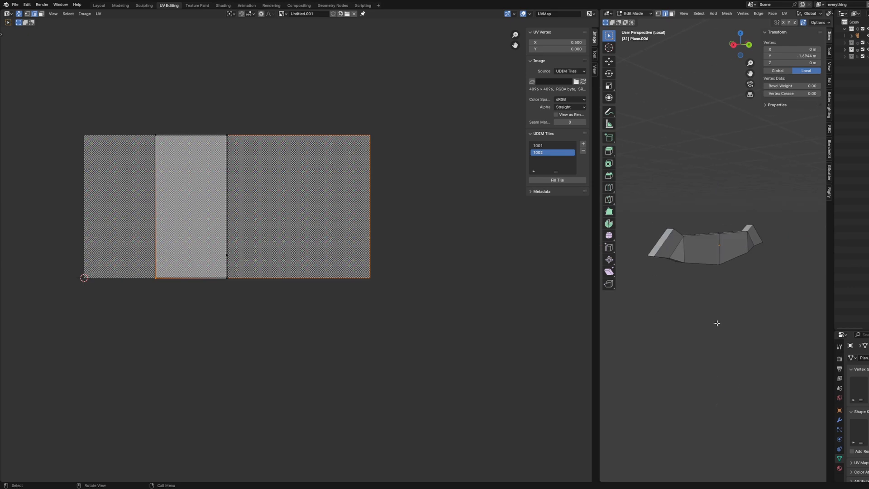
# Step: Mark seams along the bridge's outline edges and the corner edges at its ends
pyautogui.moveTo(717, 324); pyautogui.dragTo(736, 341, button='middle')
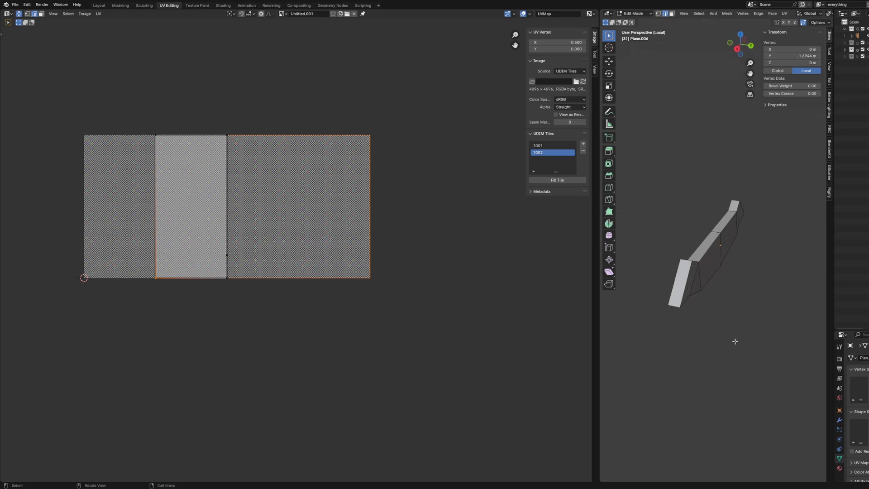
pyautogui.keyDown('shift'); pyautogui.click(702, 257); pyautogui.keyUp('shift')
pyautogui.keyDown('shift'); pyautogui.click(685, 289); pyautogui.keyUp('shift')
pyautogui.moveTo(684, 290); pyautogui.dragTo(670, 274, button='middle')
pyautogui.keyDown('shift'); pyautogui.click(693, 287); pyautogui.keyUp('shift')
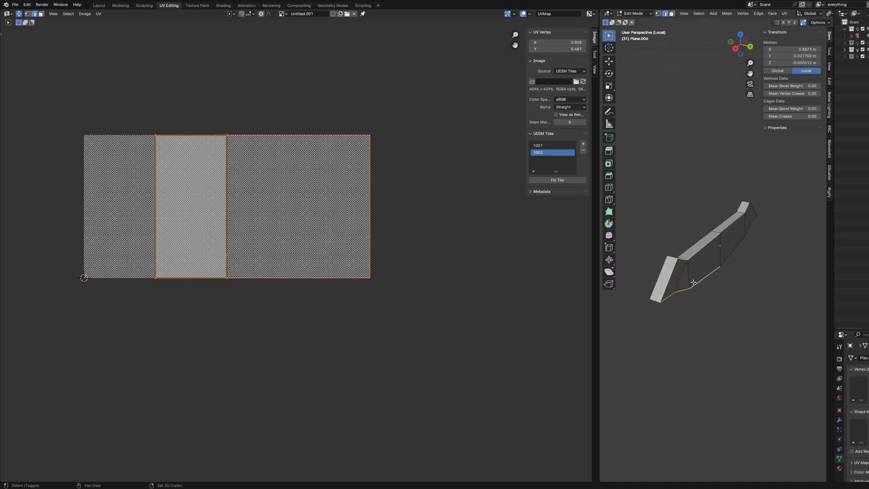
pyautogui.keyDown('shift'); pyautogui.click(735, 252); pyautogui.keyUp('shift')
pyautogui.keyDown('shift'); pyautogui.click(736, 218); pyautogui.keyUp('shift')
pyautogui.keyDown('shift'); pyautogui.click(699, 239); pyautogui.keyUp('shift')
pyautogui.keyDown('shift'); pyautogui.click(728, 272); pyautogui.keyUp('shift')
pyautogui.moveTo(695, 247); pyautogui.dragTo(657, 267, button='middle')
pyautogui.keyDown('shift'); pyautogui.click(703, 260); pyautogui.keyUp('shift')
pyautogui.keyDown('shift'); pyautogui.click(684, 241); pyautogui.keyUp('shift')
pyautogui.keyDown('shift'); pyautogui.click(678, 235); pyautogui.keyUp('shift')
pyautogui.press('u')
pyautogui.click(672, 352)
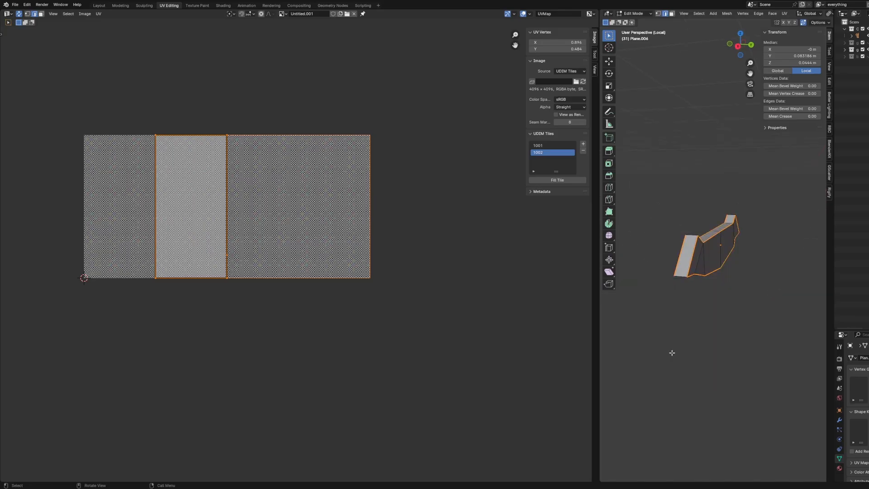
# Step: Unwrap the entire bridge mesh with Smart UV Project
pyautogui.press('a')
pyautogui.press('u')
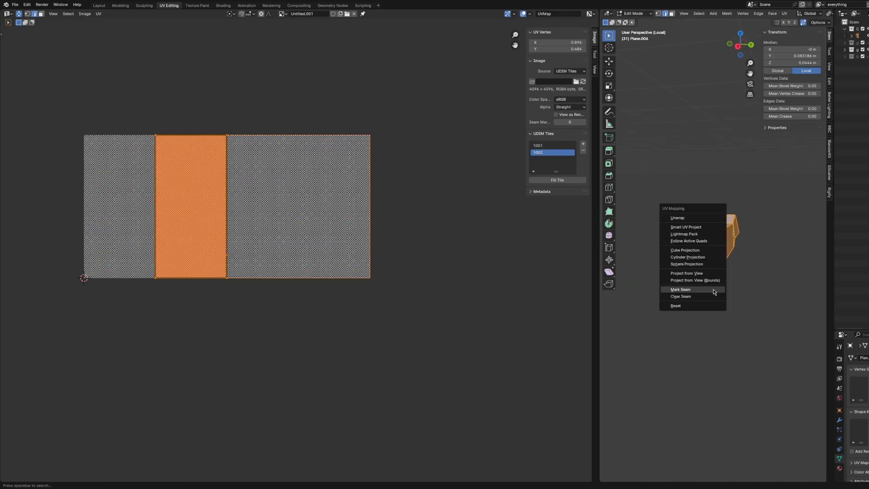
pyautogui.click(693, 235)
pyautogui.click(693, 291)
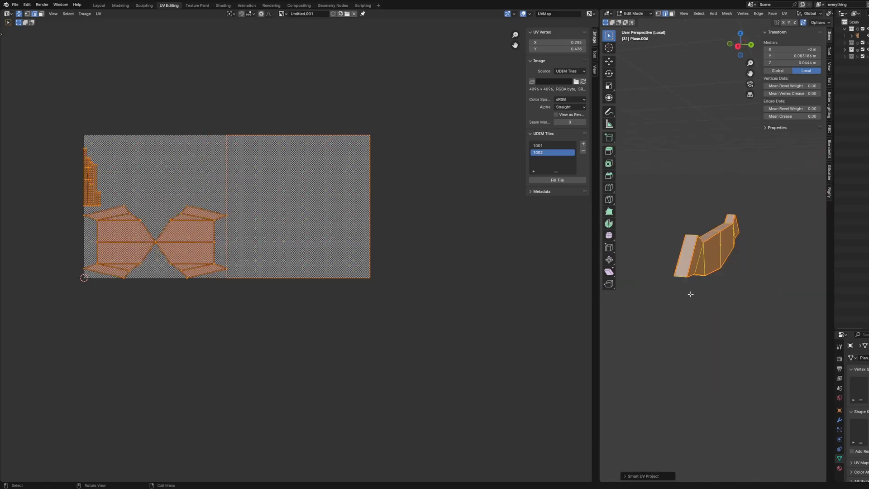
pyautogui.scroll(3, 217, 212)
pyautogui.moveTo(154, 186); pyautogui.dragTo(330, 248, button='middle')
pyautogui.scroll(-2, 437, 292)
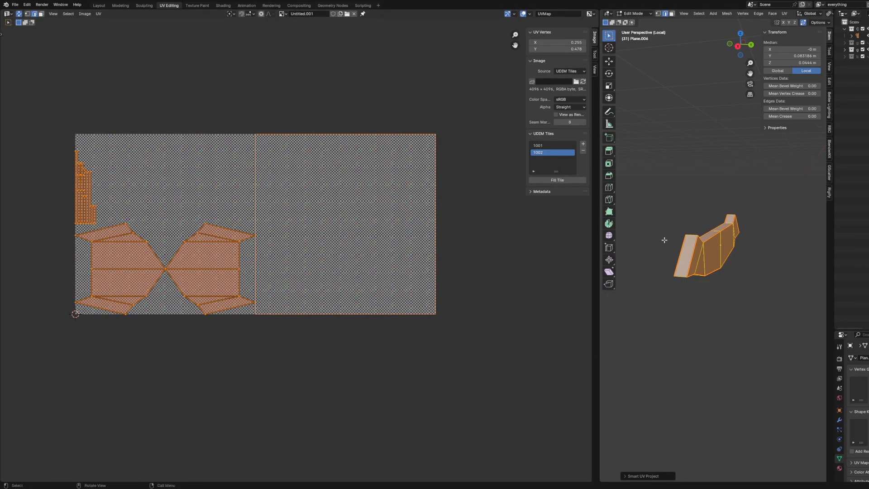
# Step: Apply the bridge's scale in Object Mode, then unwrap the whole mesh again with Smart UV Project
pyautogui.press('Tab')
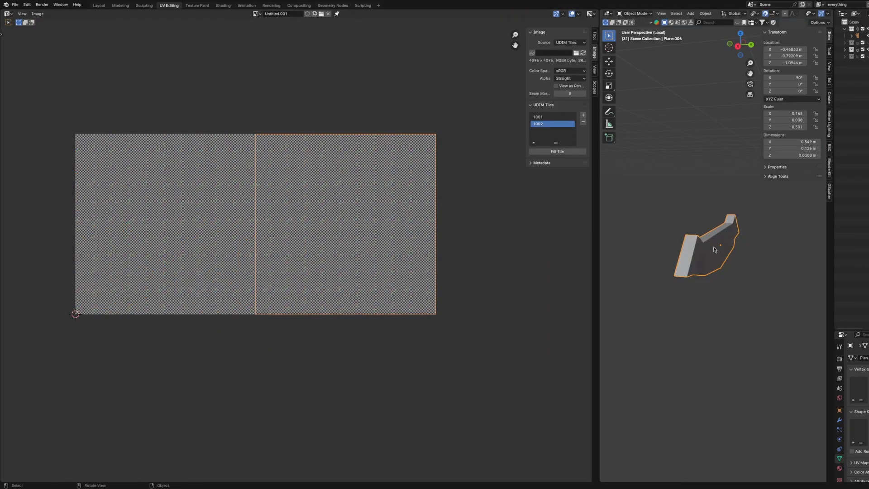
pyautogui.hotkey('ctrl', 'a')
pyautogui.click(713, 250)
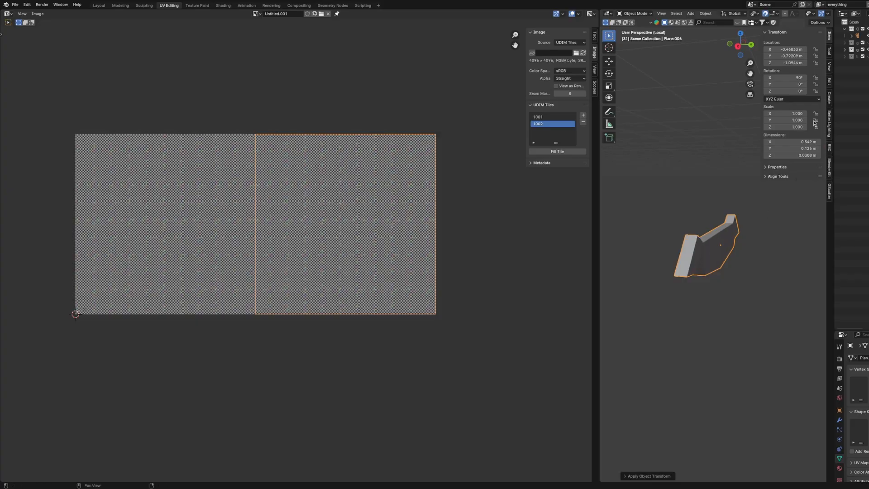
pyautogui.press('Tab')
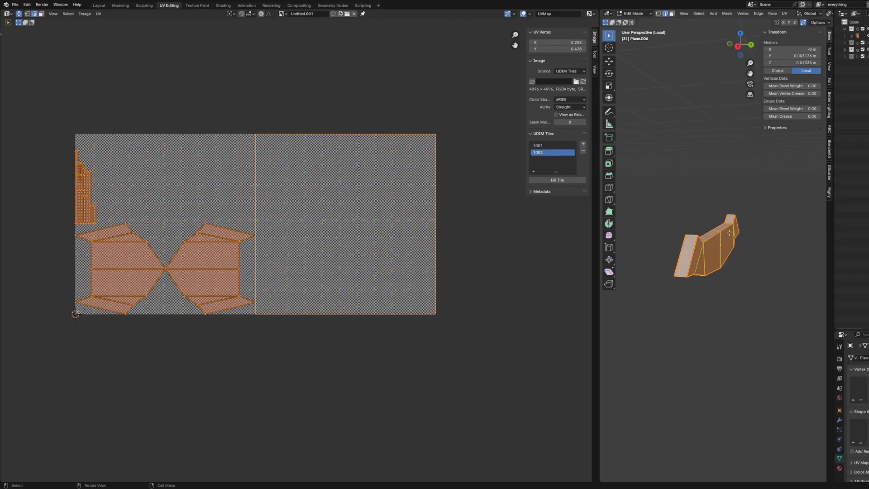
pyautogui.press('u')
pyautogui.click(729, 234)
pyautogui.click(708, 294)
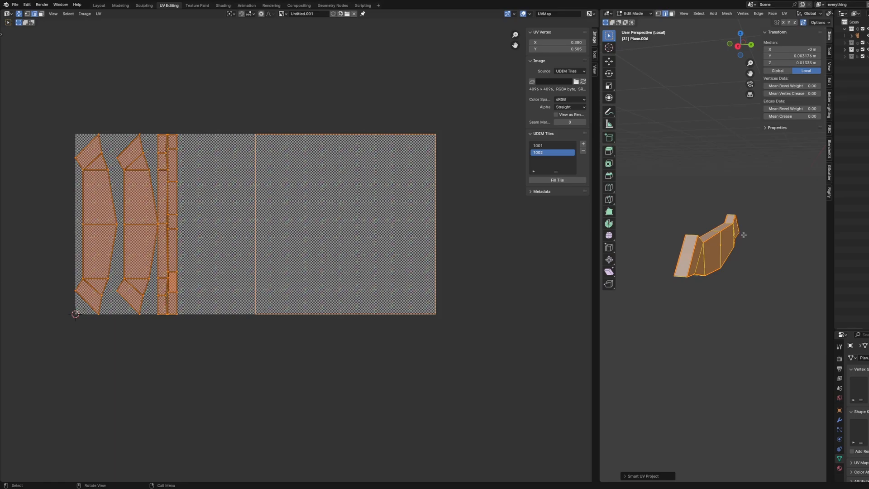
# Step: Leave local view and open the strap pin, guitar body and bridge together in Edit Mode
pyautogui.press('KP_Divide')
pyautogui.press('Tab')
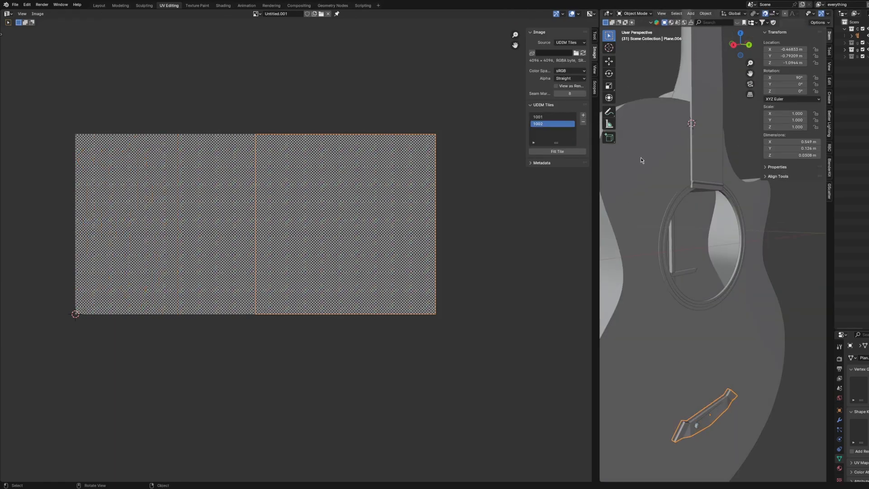
pyautogui.moveTo(641, 161); pyautogui.dragTo(678, 173, button='middle')
pyautogui.click(678, 175)
pyautogui.click(676, 172)
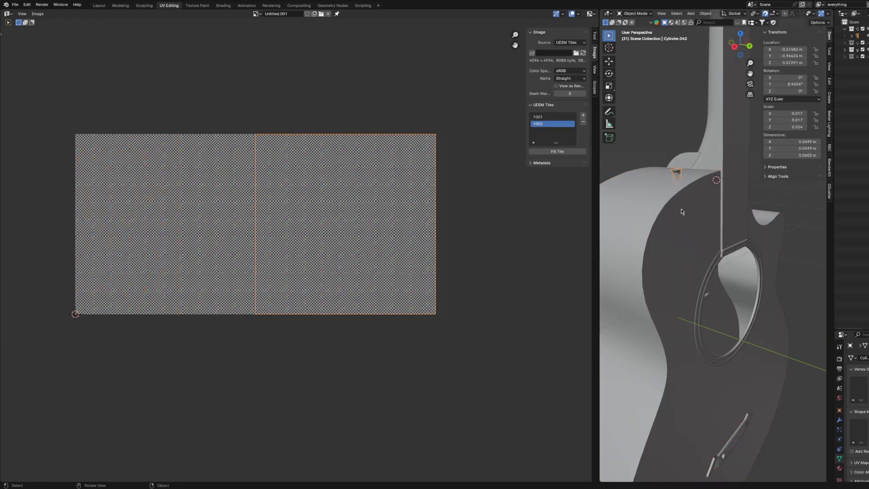
pyautogui.keyDown('shift'); pyautogui.click(682, 242); pyautogui.keyUp('shift')
pyautogui.keyDown('shift'); pyautogui.moveTo(683, 247); pyautogui.dragTo(654, 131, button='middle'); pyautogui.keyUp('shift')
pyautogui.keyDown('shift'); pyautogui.click(690, 335); pyautogui.keyUp('shift')
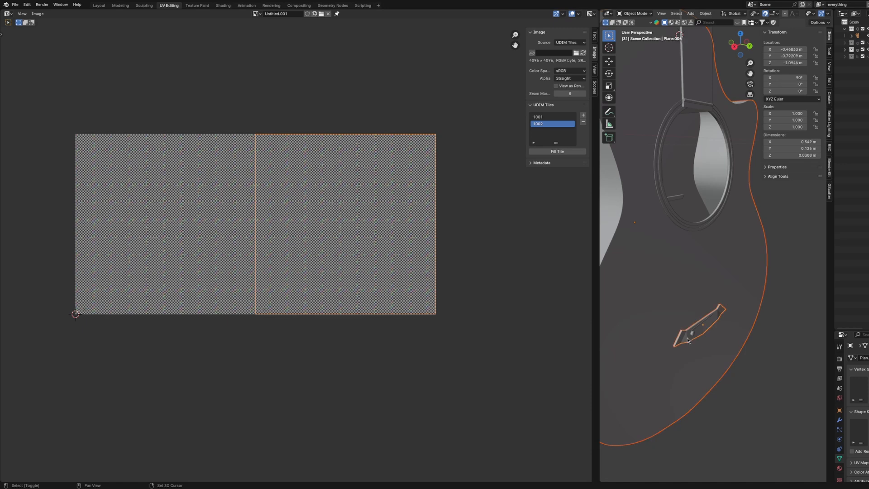
pyautogui.press('Tab')
pyautogui.scroll(1, 208, 258)
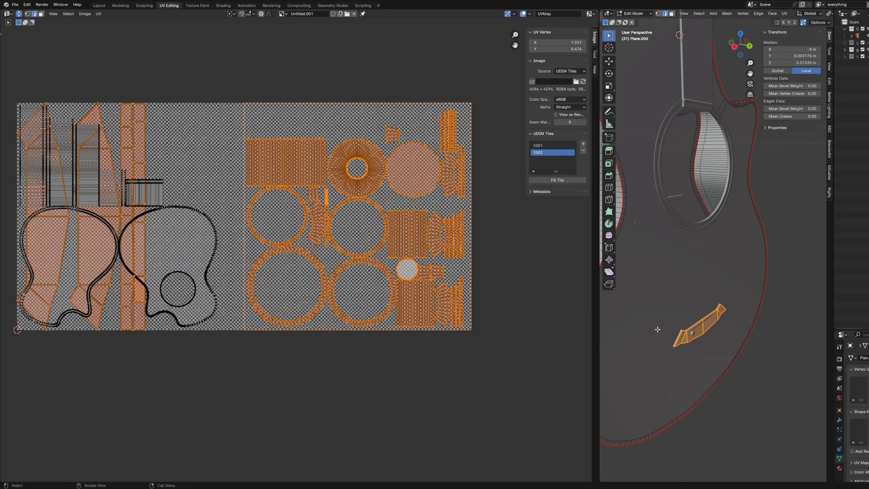
# Step: Select the bridge's linked geometry and scale its UV islands down to a fraction of their size
pyautogui.click(703, 329)
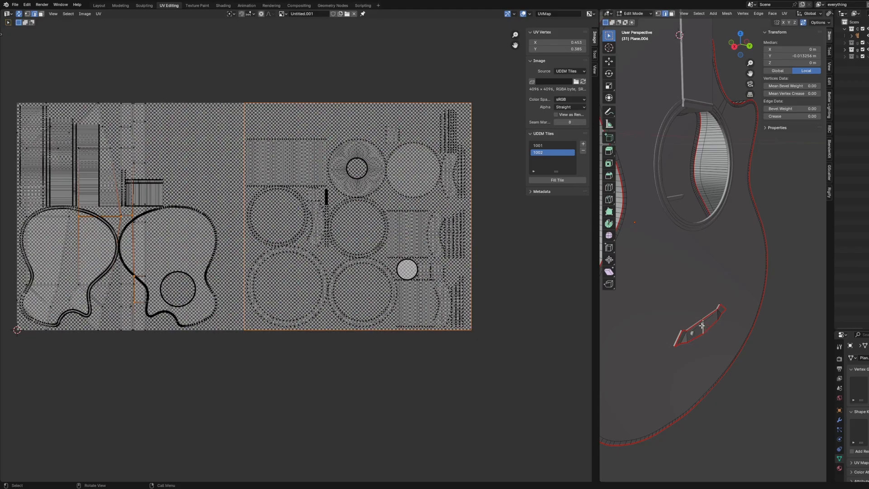
pyautogui.hotkey('ctrl', 'l')
pyautogui.moveTo(257, 191); pyautogui.dragTo(291, 245, button='middle')
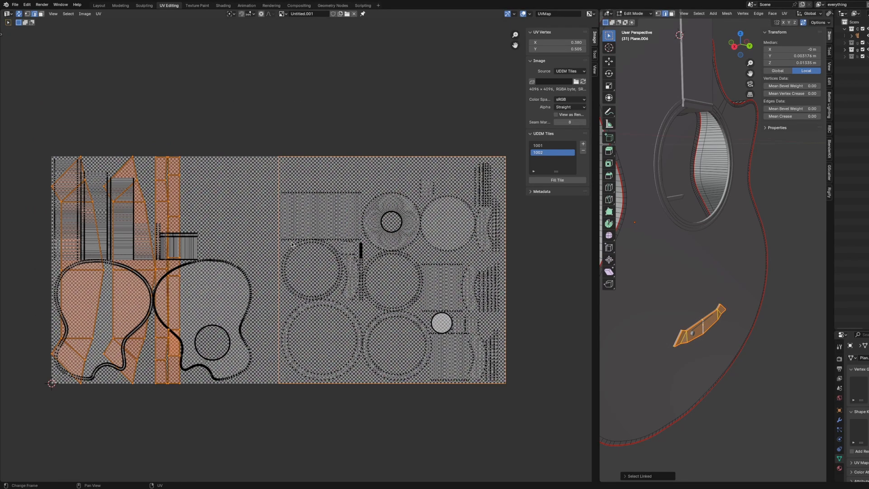
pyautogui.press('s')
pyautogui.click(145, 265)
# Step: Move the bridge's UV islands into the empty area beside the body's side strips on tile 1001
pyautogui.scroll(1, 218, 303)
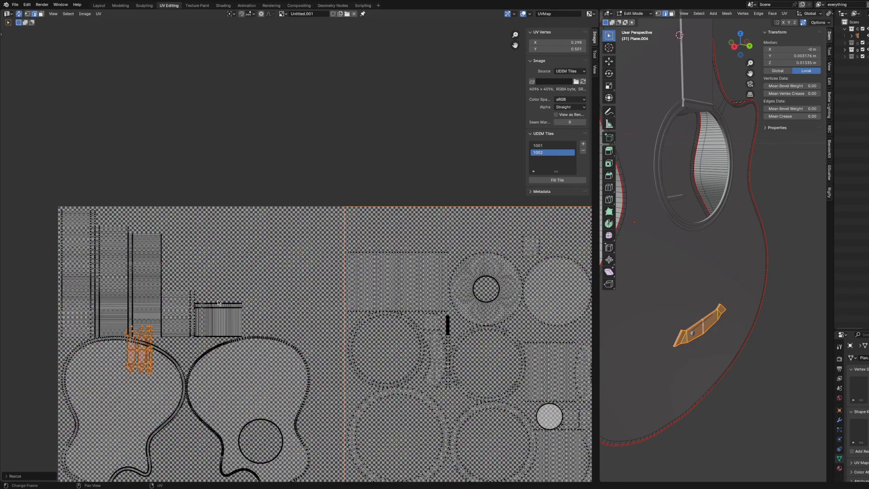
pyautogui.scroll(1, 265, 255)
pyautogui.moveTo(264, 256); pyautogui.dragTo(238, 224, button='middle')
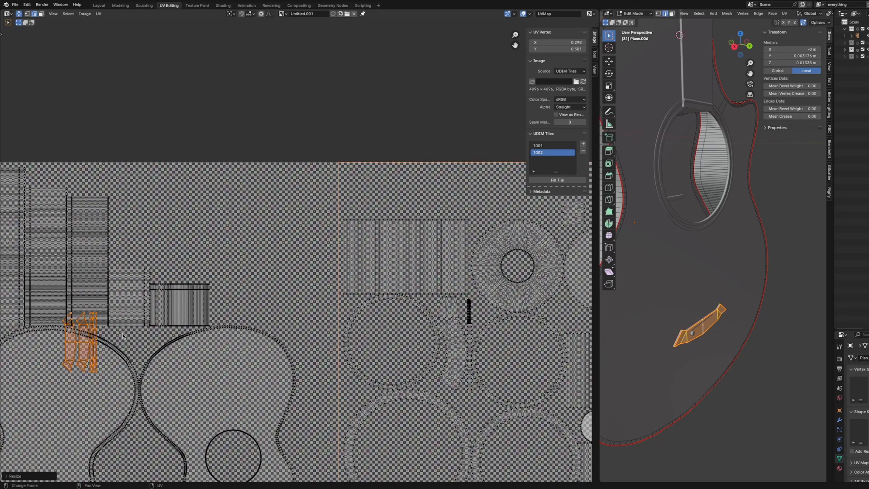
pyautogui.press('g')
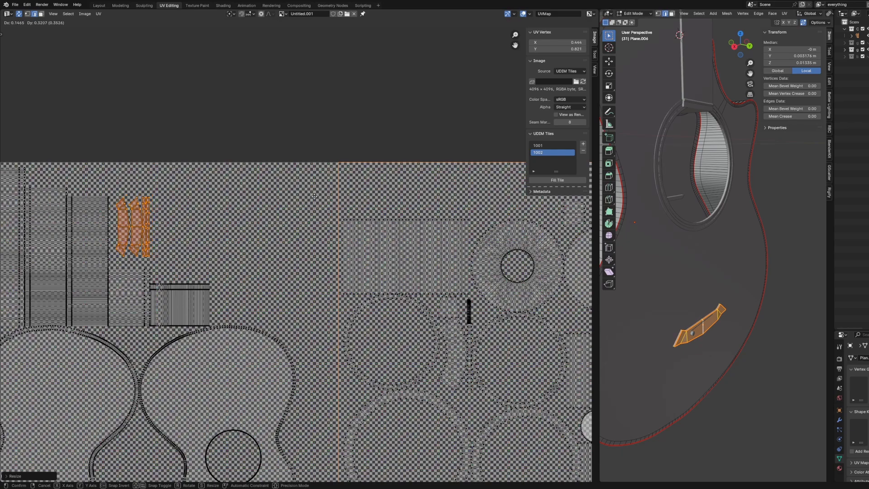
pyautogui.click(314, 196)
pyautogui.scroll(-2, 313, 199)
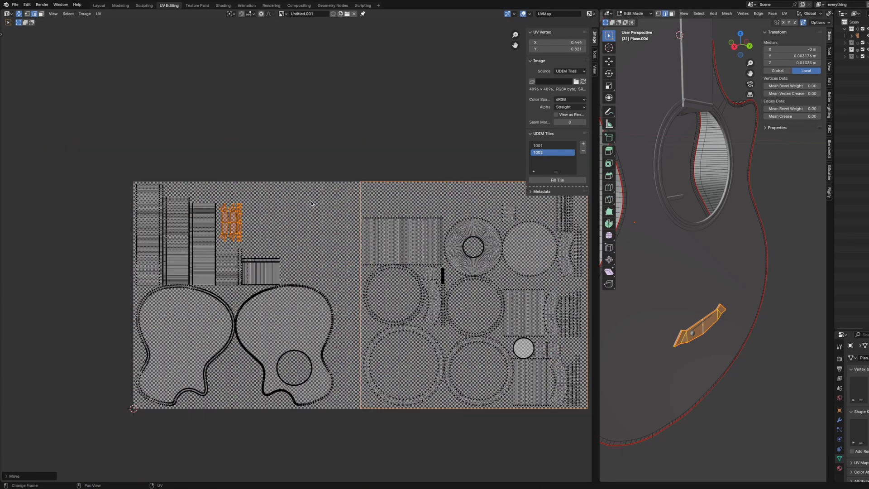
# Step: Add UDIM tile 1003 at 4096 × 4096 px with the UV Grid generated type
pyautogui.scroll(-1, 357, 218)
pyautogui.moveTo(419, 260); pyautogui.dragTo(339, 220, button='middle')
pyautogui.scroll(-2, 717, 121)
pyautogui.keyDown('shift'); pyautogui.moveTo(717, 121); pyautogui.dragTo(724, 208, button='middle'); pyautogui.keyUp('shift')
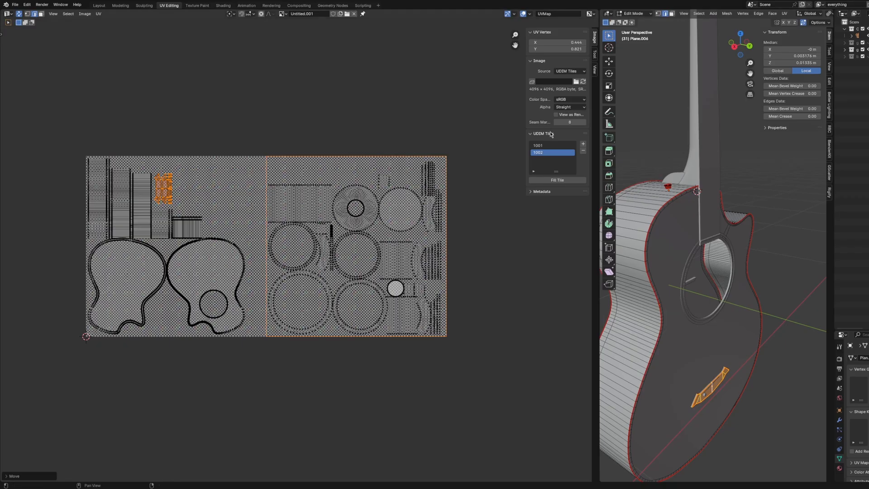
pyautogui.click(583, 145)
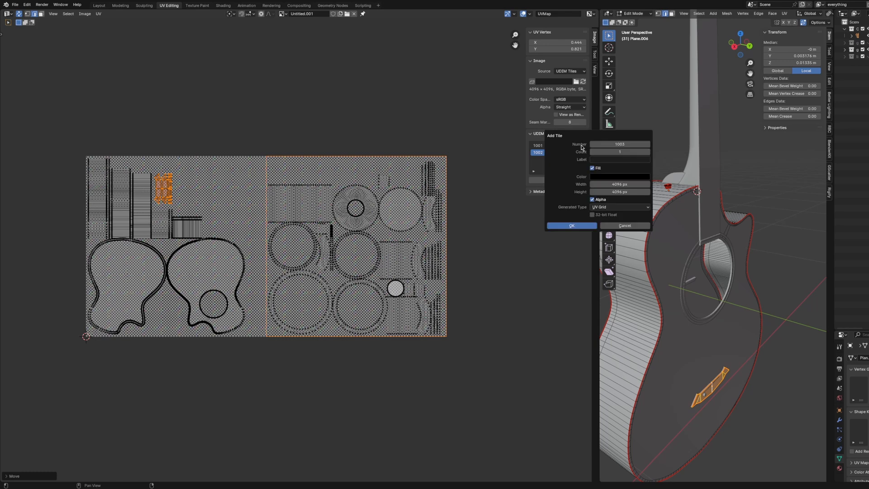
pyautogui.click(571, 225)
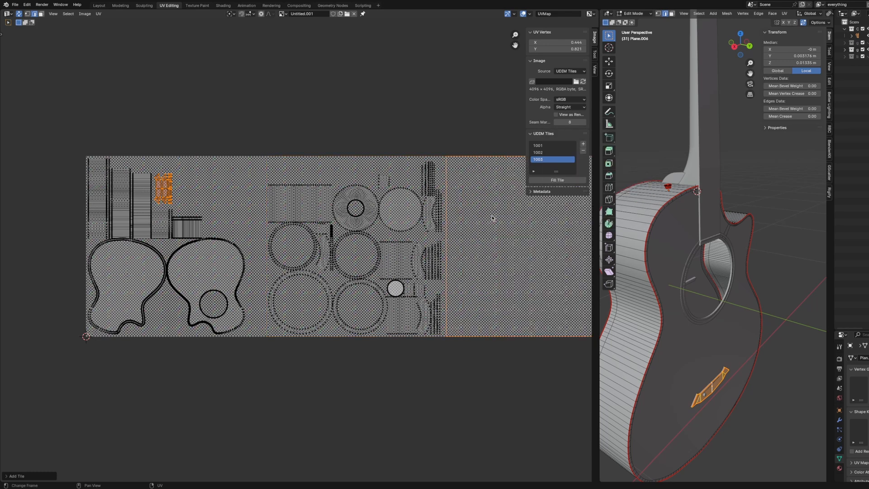
pyautogui.moveTo(481, 209); pyautogui.dragTo(379, 217, button='middle')
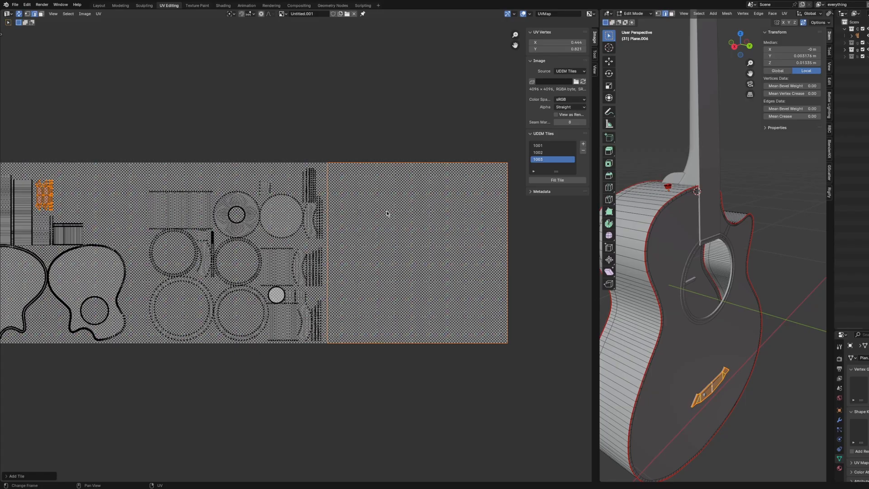
pyautogui.moveTo(137, 153); pyautogui.dragTo(389, 361)
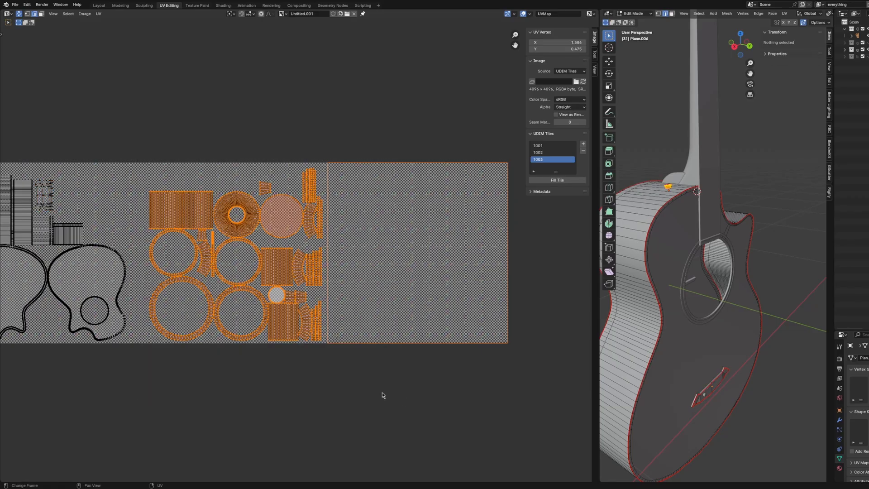
pyautogui.press('g')
pyautogui.rightClick(368, 367)
pyautogui.scroll(4, 389, 308)
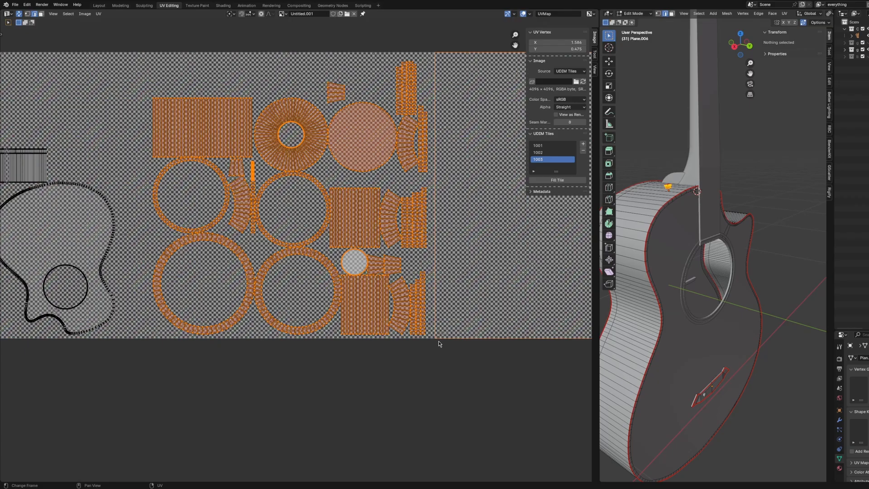
pyautogui.scroll(-3, 396, 299)
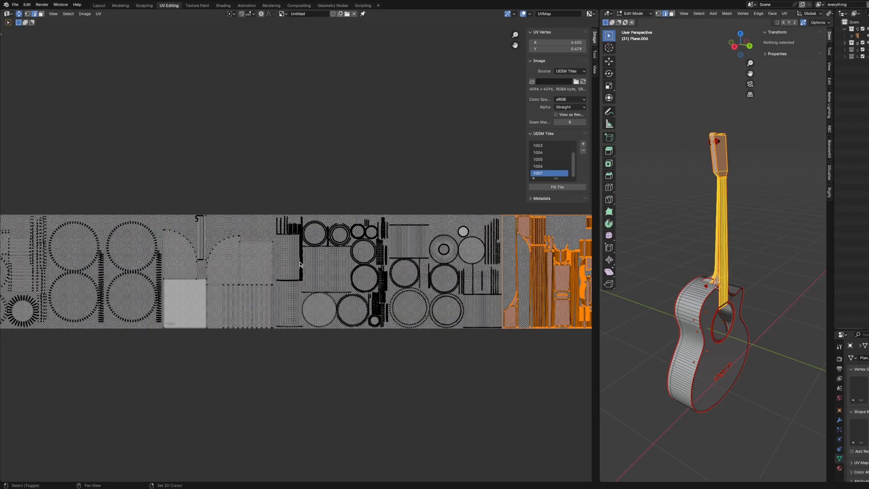
# Step: Leave Edit Mode and select all the guitar parts as objects
pyautogui.moveTo(299, 265); pyautogui.dragTo(390, 267, button='middle')
pyautogui.press('Tab')
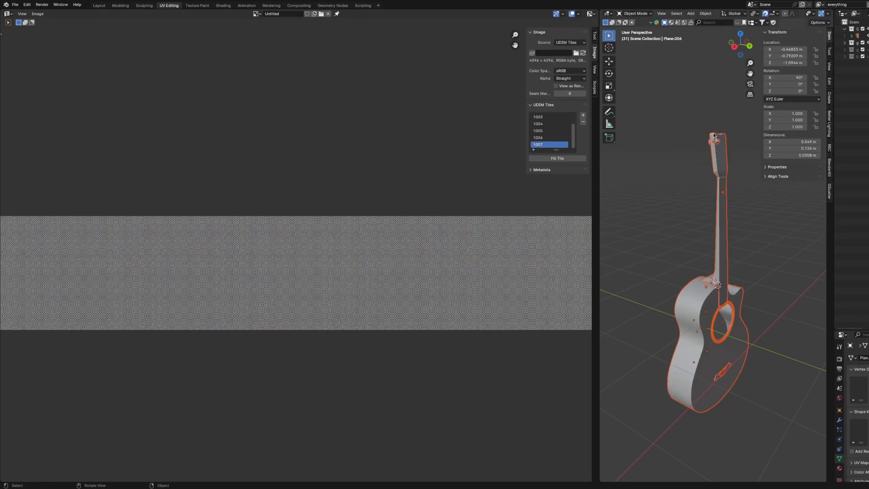
pyautogui.moveTo(678, 98); pyautogui.dragTo(762, 433)
pyautogui.click(15, 5)
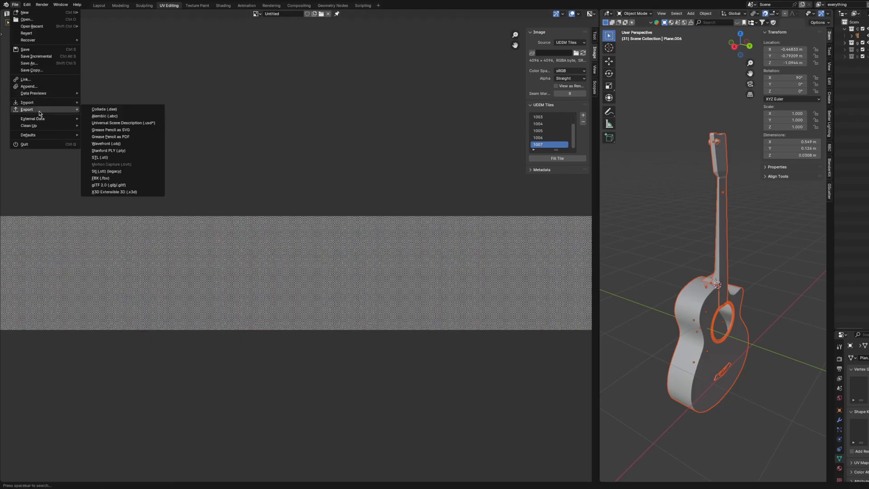
# Step: Open the Shading workspace and give the guitar neck a material named GAUTAR
pyautogui.click(223, 6)
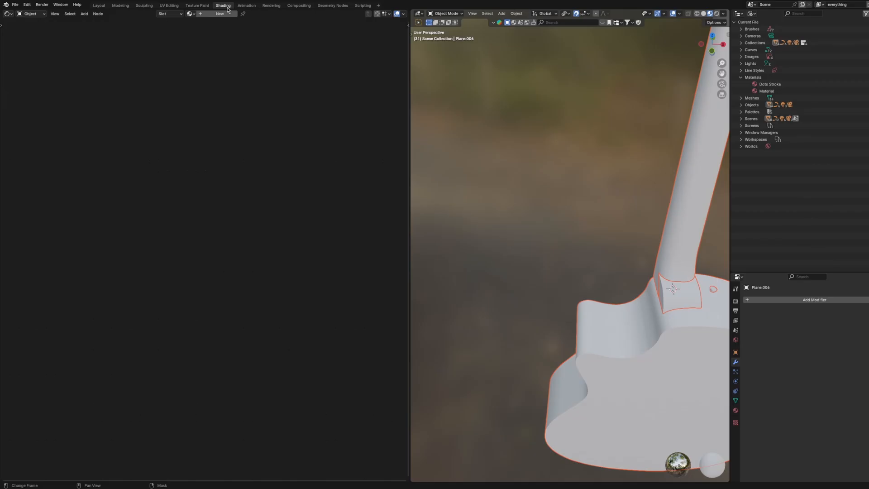
pyautogui.scroll(-5, 595, 216)
pyautogui.moveTo(607, 222)
pyautogui.mouseDown(button='middle')
pyautogui.moveTo(553, 221)
pyautogui.moveTo(591, 215)
pyautogui.moveTo(620, 226)
pyautogui.mouseUp(button='middle')
pyautogui.click(626, 234)
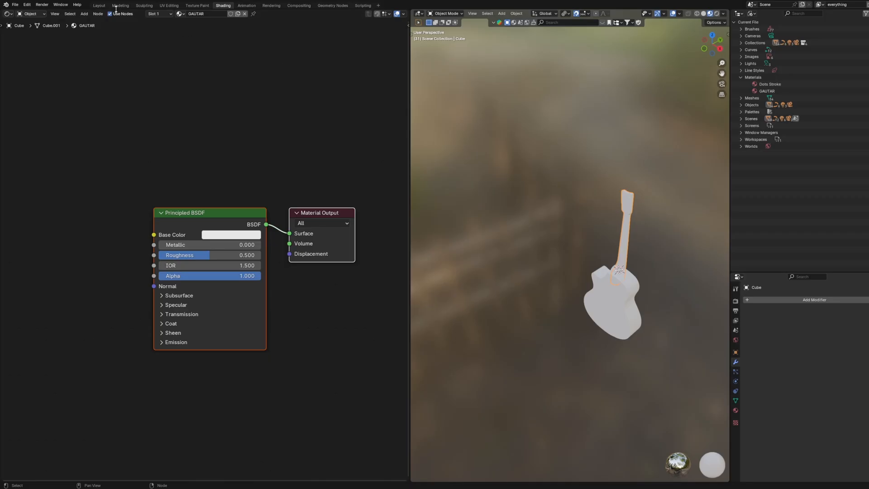
# Step: Select every guitar part in the Layout workspace and open the export options
pyautogui.click(100, 5)
pyautogui.scroll(-2, 360, 133)
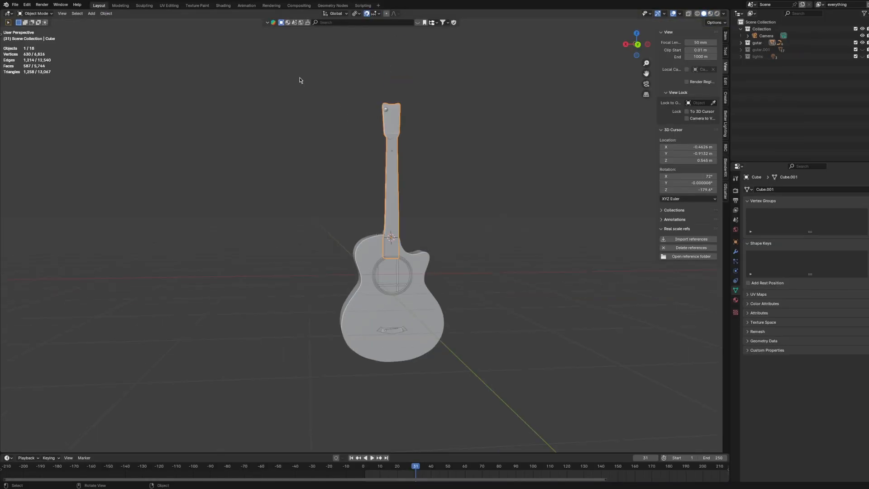
pyautogui.click(689, 14)
pyautogui.click(689, 14)
pyautogui.press('a')
pyautogui.click(15, 5)
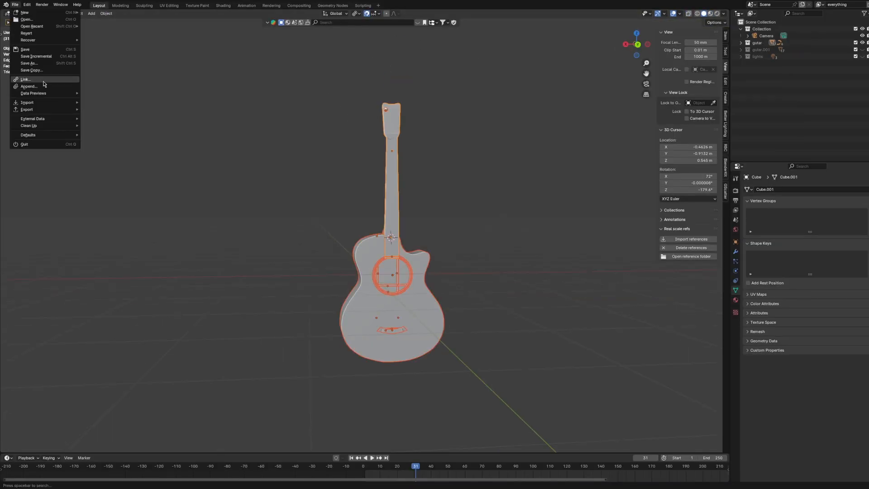
pyautogui.moveTo(43, 109)
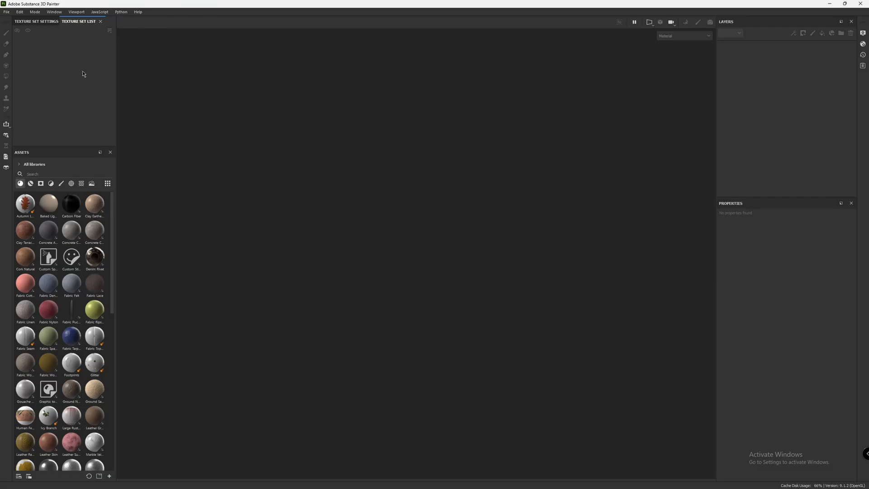
# Step: In Substance 3D Painter, start a new project using the g2.fbx mesh from the Downloads folder
pyautogui.click(5, 13)
pyautogui.click(4, 14)
pyautogui.click(4, 14)
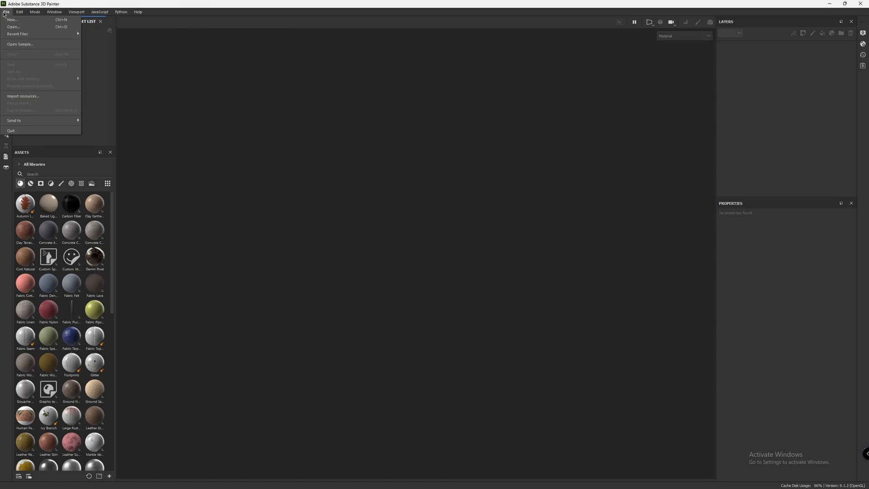
pyautogui.click(13, 20)
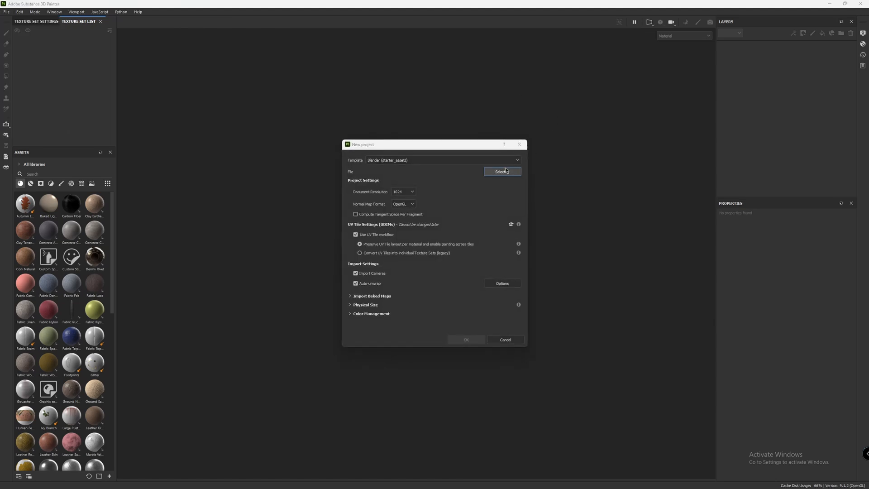
pyautogui.click(506, 171)
pyautogui.click(503, 231)
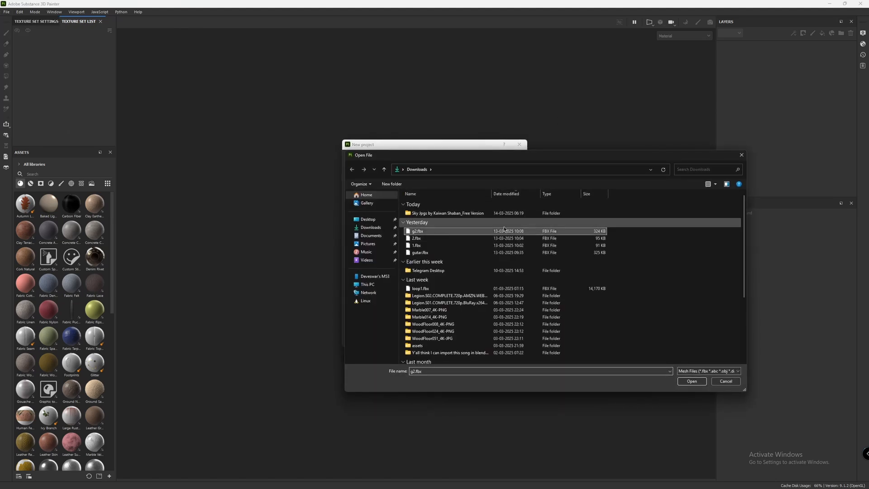
pyautogui.click(692, 382)
# Step: Set the document resolution to 4096 and create the project with the UV Tile workflow
pyautogui.click(412, 193)
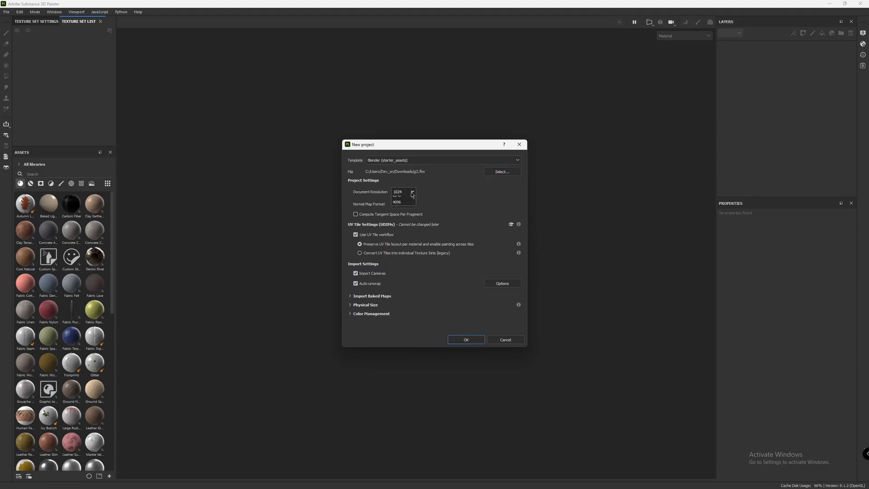
pyautogui.click(397, 236)
pyautogui.click(467, 340)
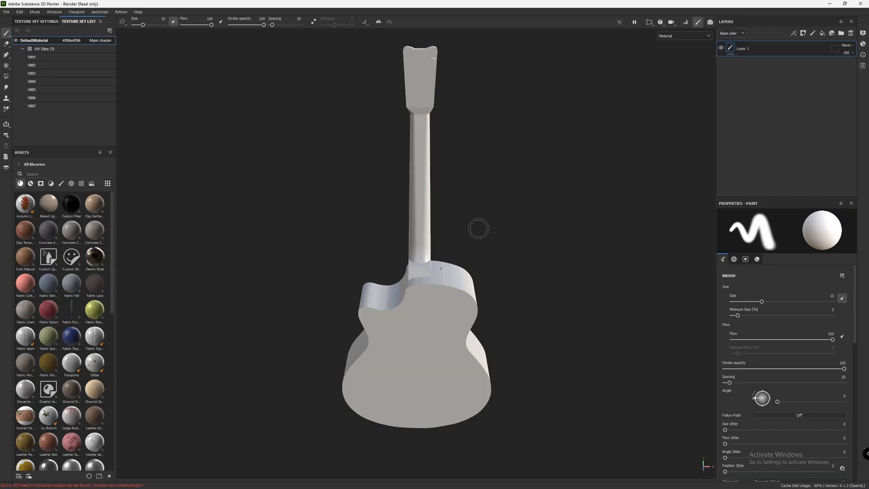
# Step: Open mesh map baking and configure the common settings: 4096 output size, low poly mesh as high poly mesh, Supersampling 16x antialiasing
pyautogui.keyDown('alt'); pyautogui.moveTo(493, 216); pyautogui.dragTo(702, 131); pyautogui.keyUp('alt')
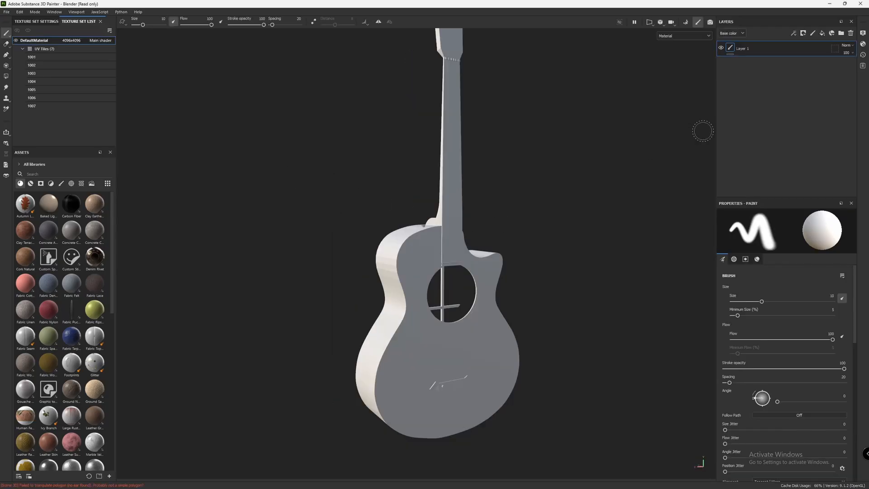
pyautogui.click(685, 22)
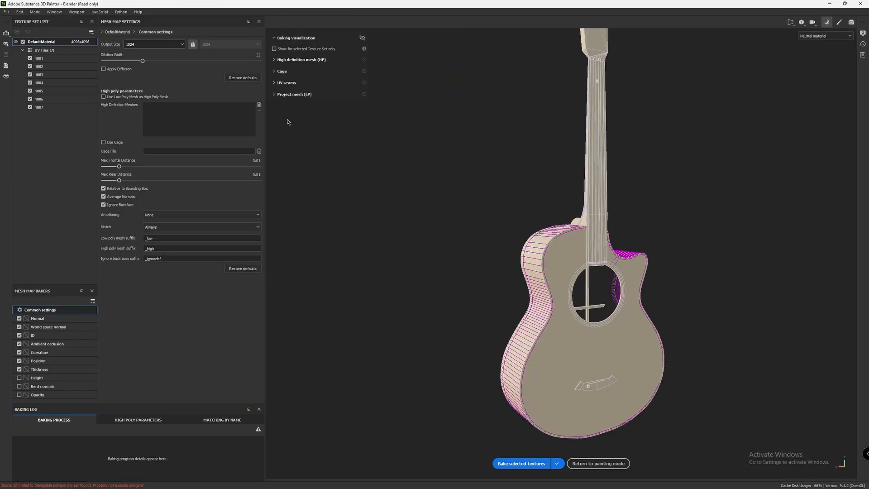
pyautogui.click(155, 43)
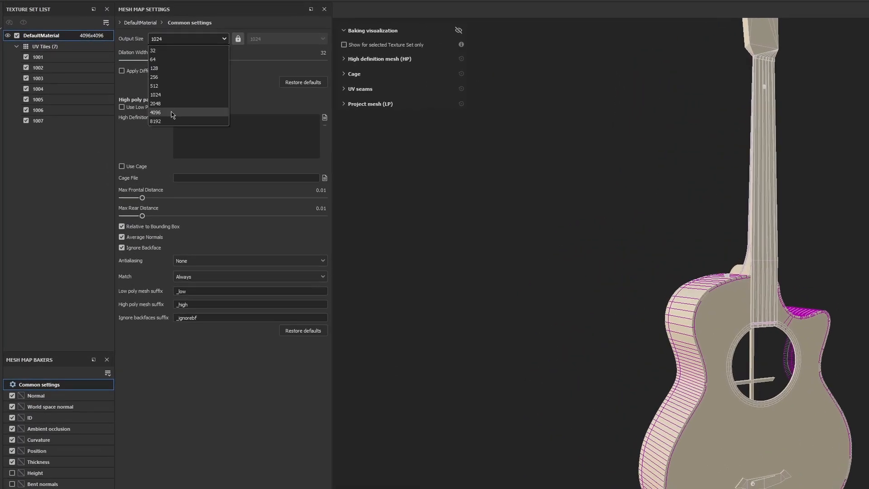
pyautogui.click(132, 91)
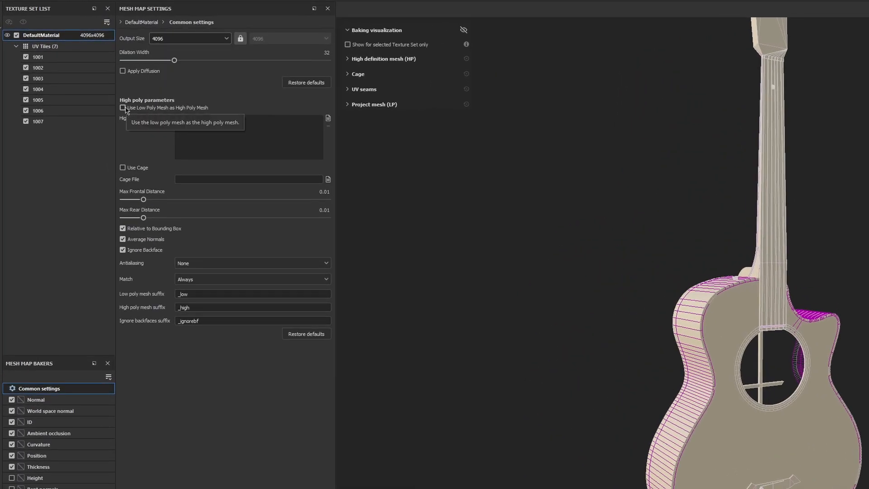
pyautogui.click(123, 107)
pyautogui.click(199, 263)
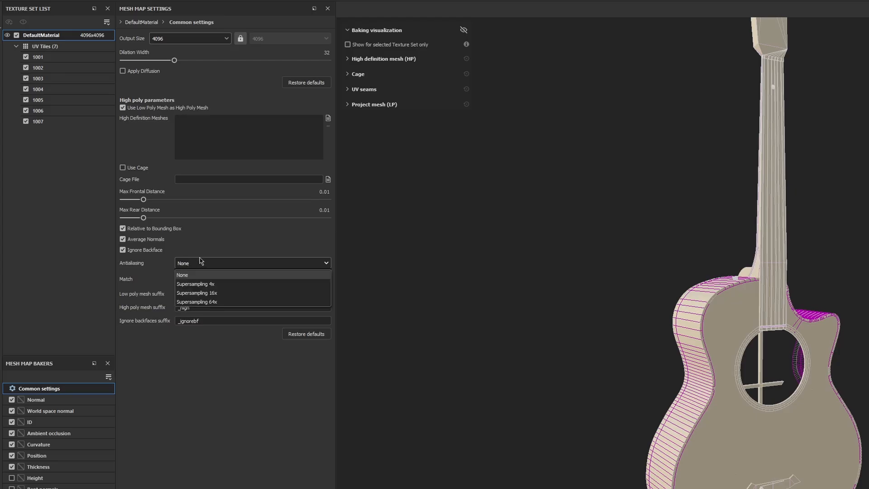
pyautogui.click(218, 294)
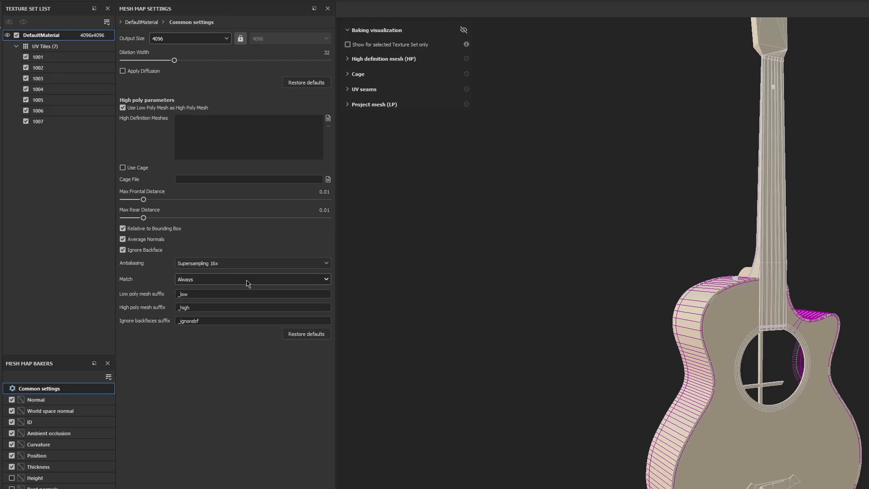
# Step: Set the ID baker's color source to Mesh ID / Polygroup and its color generator to Random
pyautogui.click(64, 426)
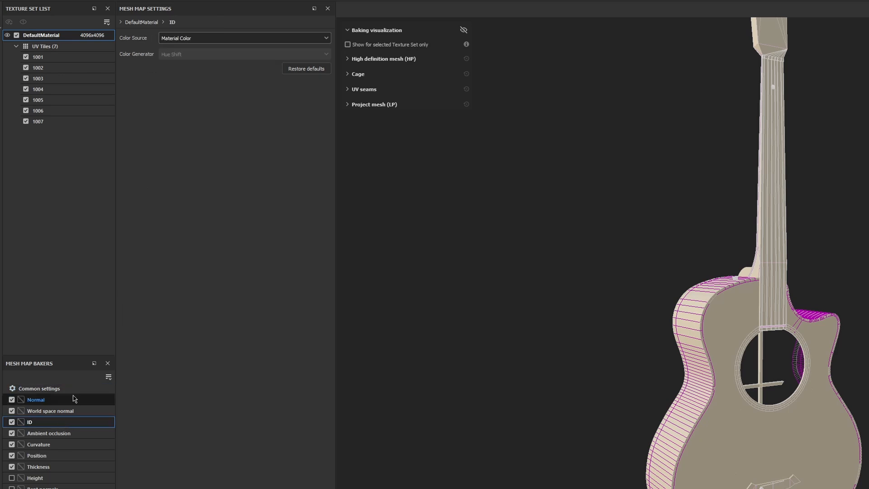
pyautogui.click(215, 39)
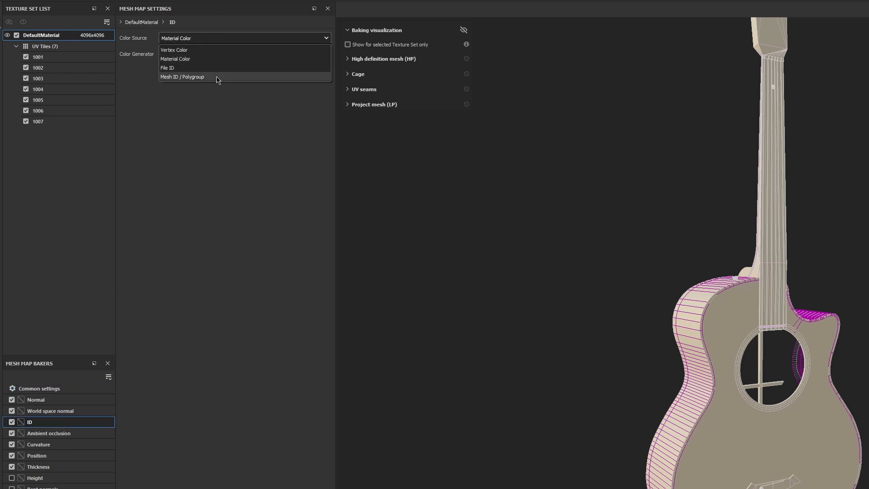
pyautogui.click(217, 77)
pyautogui.click(205, 54)
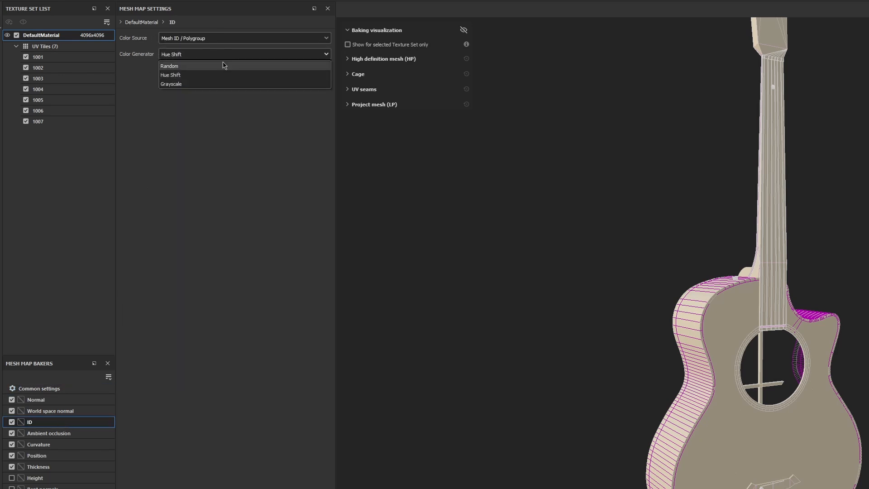
pyautogui.click(223, 66)
# Step: Set the Ambient occlusion baker to 256 secondary rays with self occlusion at Only Same Mesh Name
pyautogui.click(58, 435)
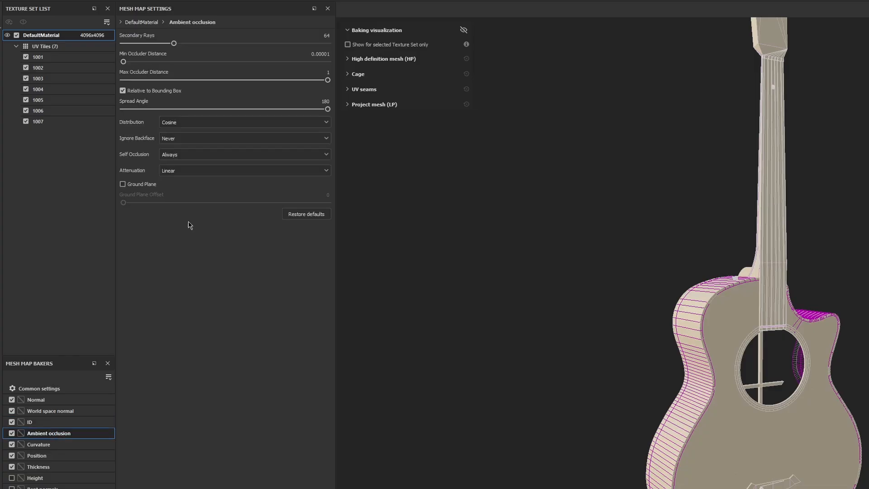
pyautogui.click(247, 155)
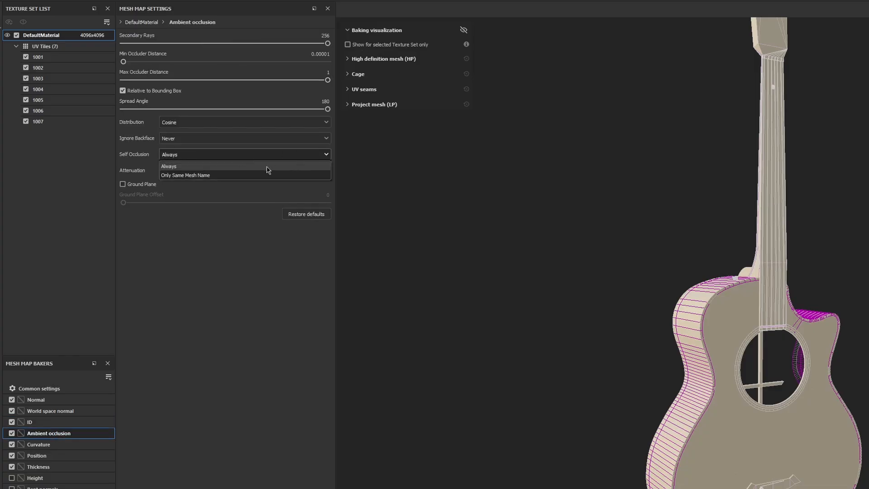
pyautogui.click(265, 175)
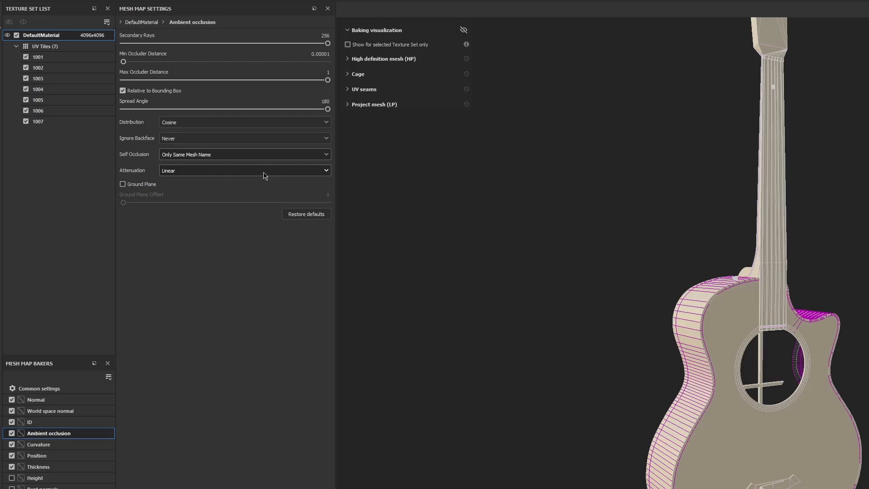
# Step: Set the Curvature baker to 256 secondary rays with self intersection at Only Same Mesh Name
pyautogui.click(54, 445)
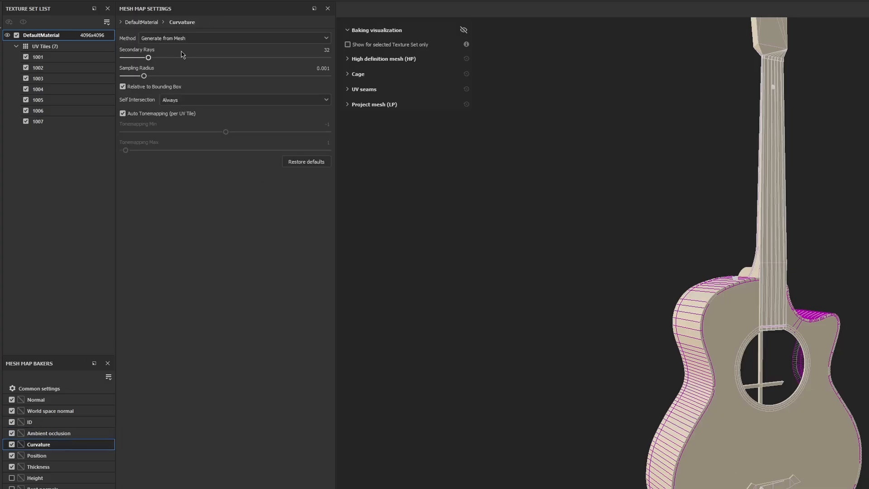
pyautogui.click(254, 99)
pyautogui.click(239, 121)
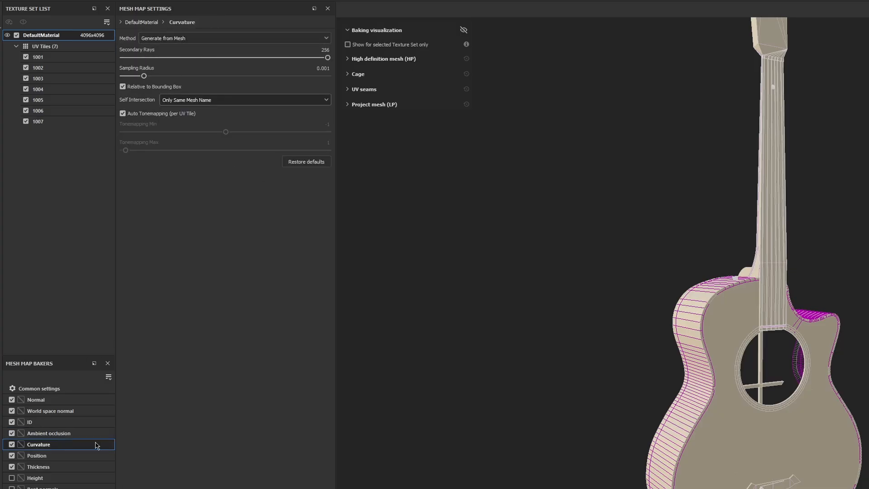
# Step: Set the Thickness baker to 256 secondary rays and Only Same Mesh Name self occlusion, and bake the selected textures
pyautogui.click(47, 467)
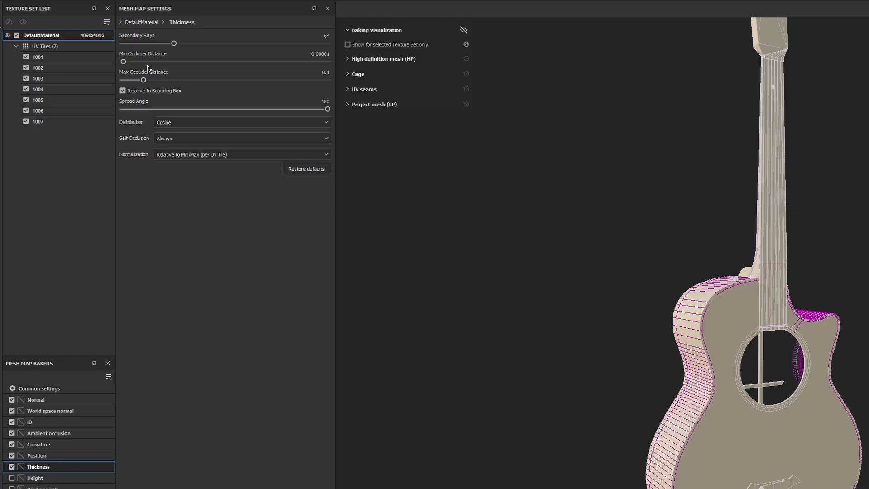
pyautogui.moveTo(173, 43); pyautogui.dragTo(365, 44)
pyautogui.click(232, 139)
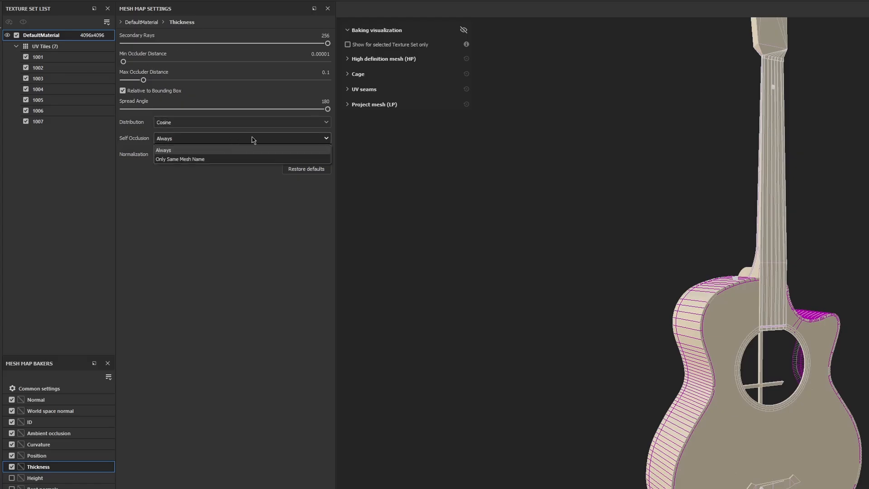
pyautogui.click(235, 159)
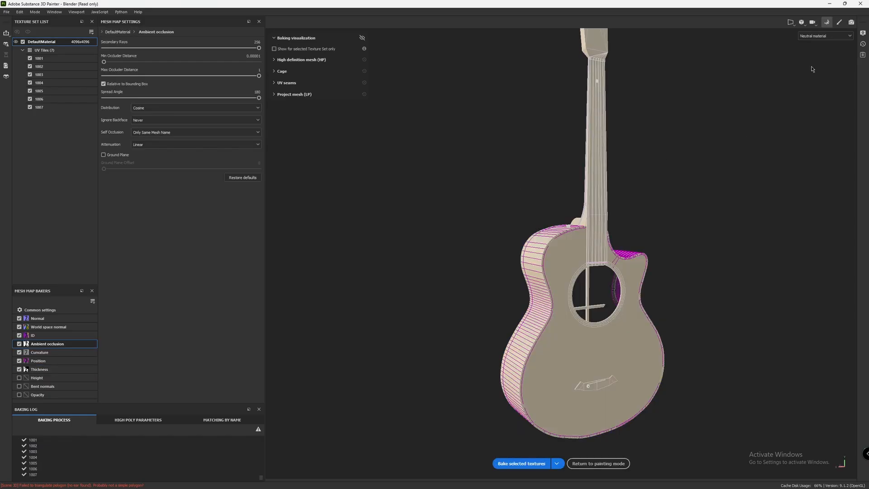
# Step: Return to painting mode and delete the default Layer 1
pyautogui.click(839, 21)
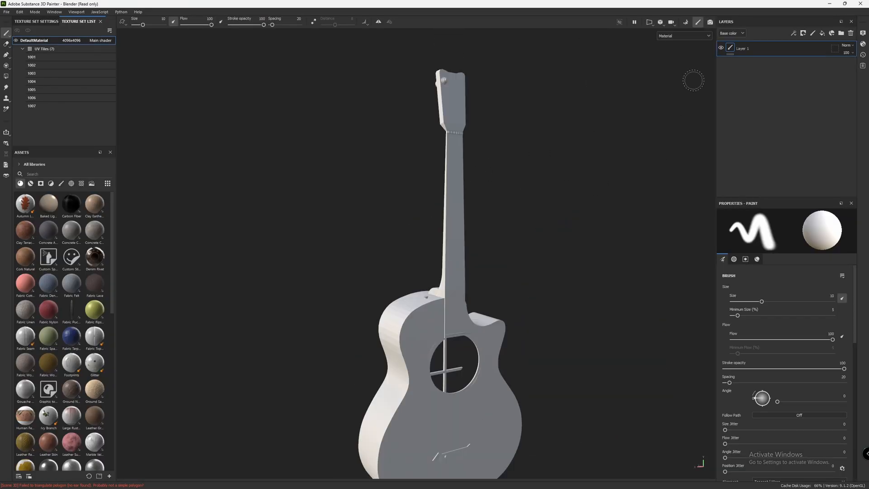
pyautogui.click(793, 49)
pyautogui.press('Delete')
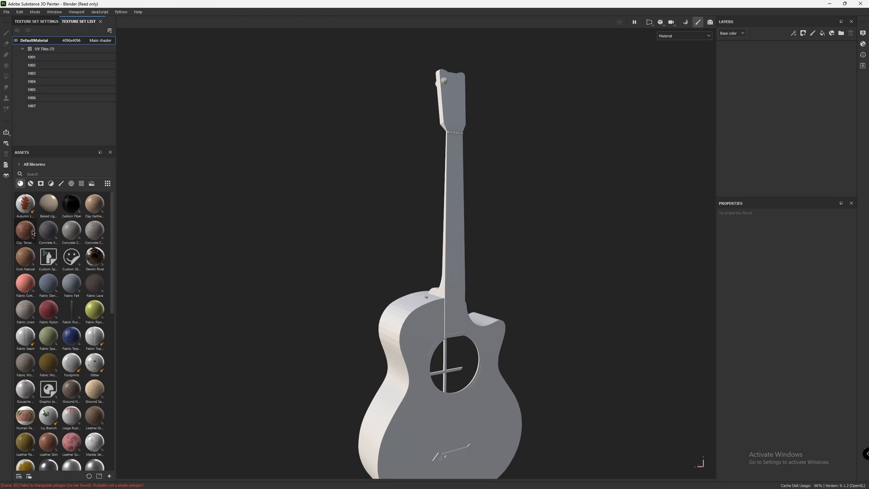
# Step: Try the Clay Terracotta material on the whole guitar and undo it
pyautogui.moveTo(25, 230); pyautogui.dragTo(409, 327)
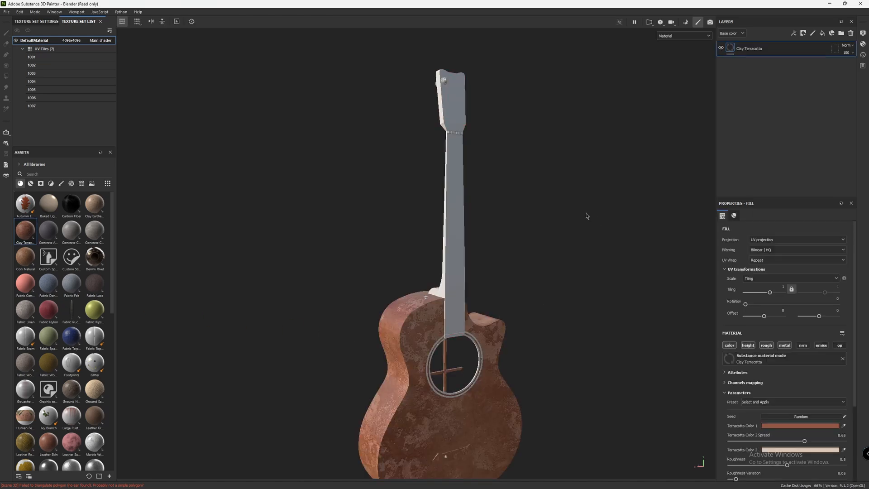
pyautogui.moveTo(519, 217)
pyautogui.keyDown('alt'); pyautogui.mouseDown()
pyautogui.moveTo(607, 217)
pyautogui.moveTo(618, 226)
pyautogui.moveTo(514, 220)
pyautogui.mouseUp(); pyautogui.keyUp('alt')
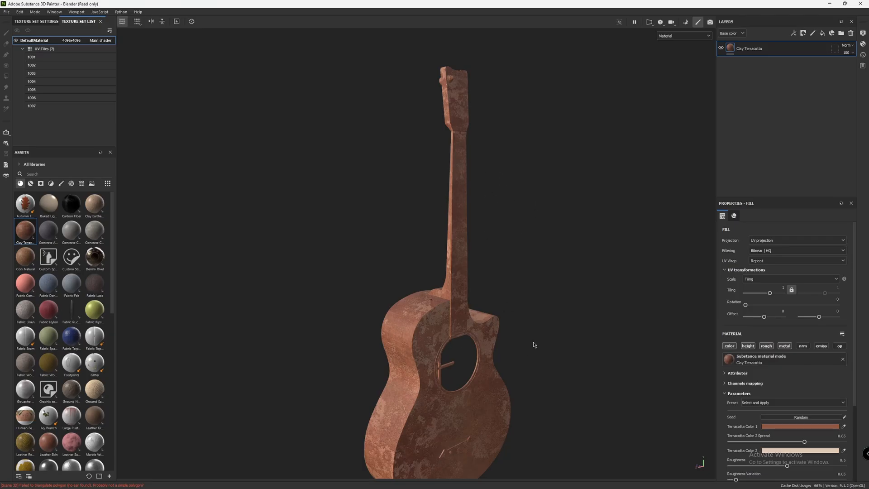
pyautogui.hotkey('ctrl', 'z')
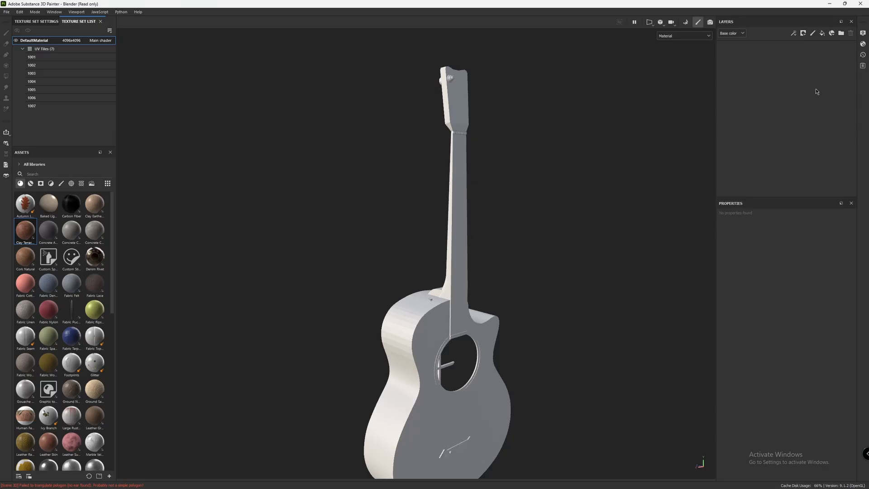
# Step: Add a new folder to the empty layer stack
pyautogui.click(841, 34)
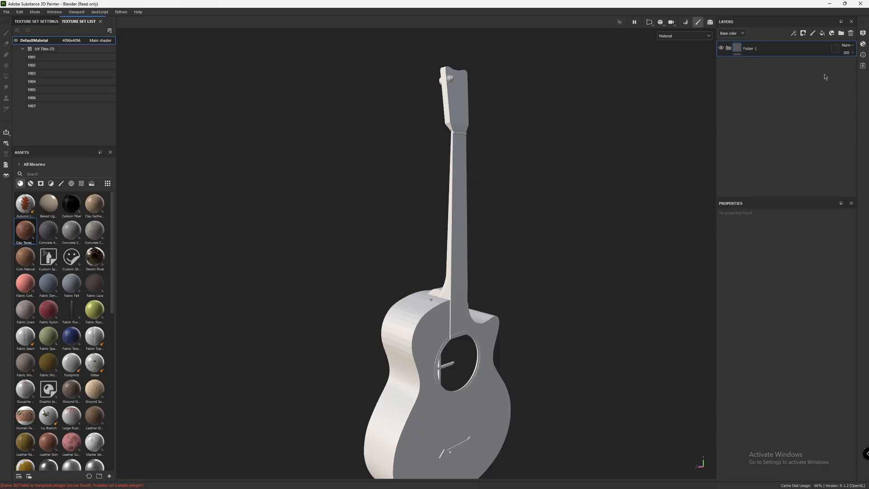
# Step: Switch Folder 1's geometry mask to mesh names and include only the guitar body mesh BézierCurve.001
pyautogui.click(833, 52)
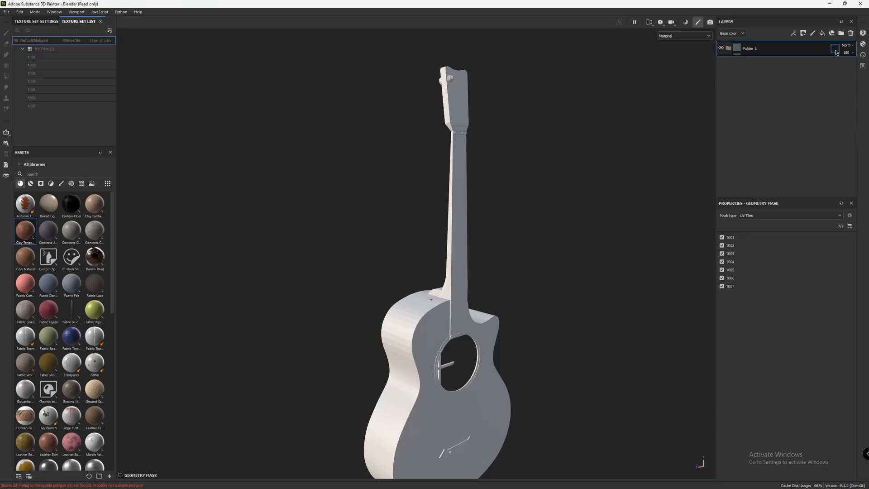
pyautogui.click(763, 216)
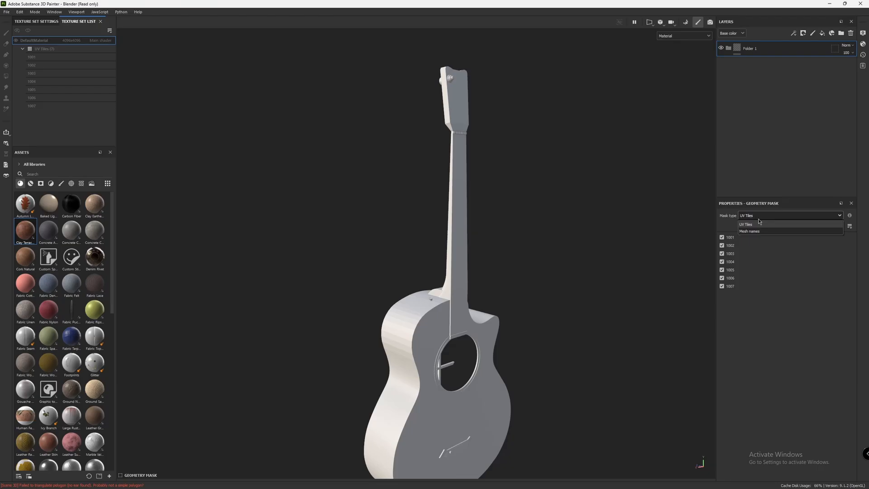
pyautogui.click(756, 231)
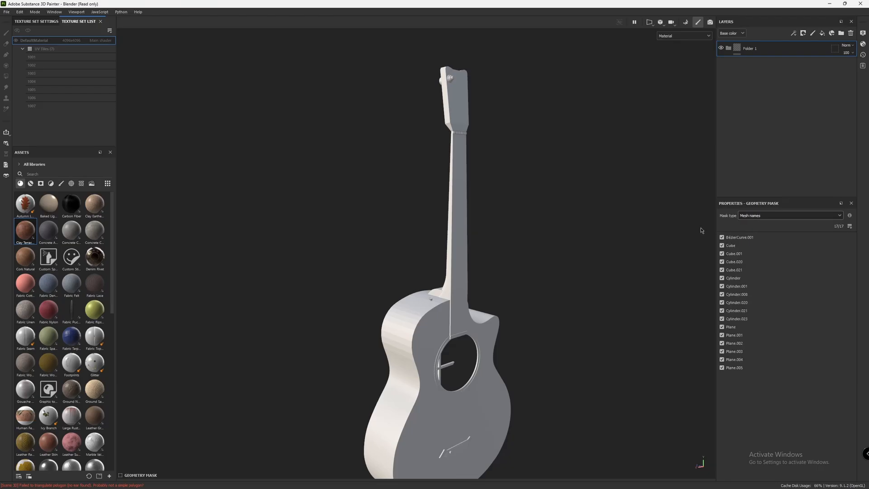
pyautogui.click(424, 328)
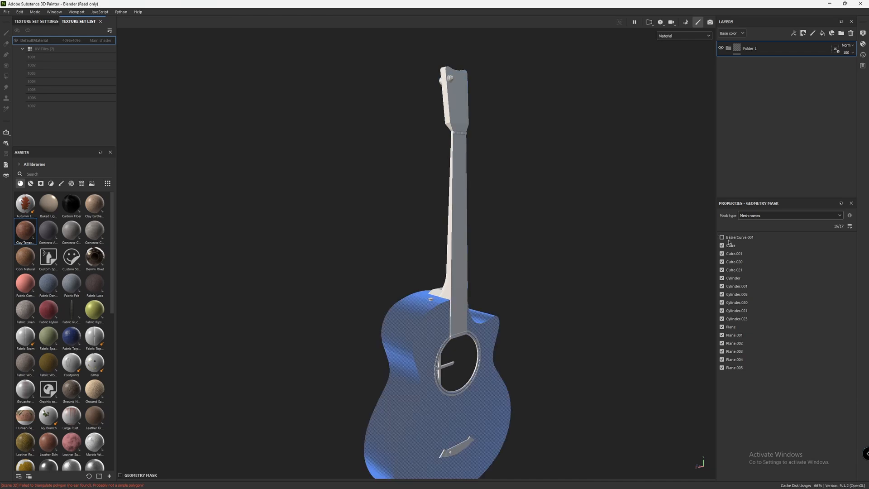
pyautogui.press('alt')
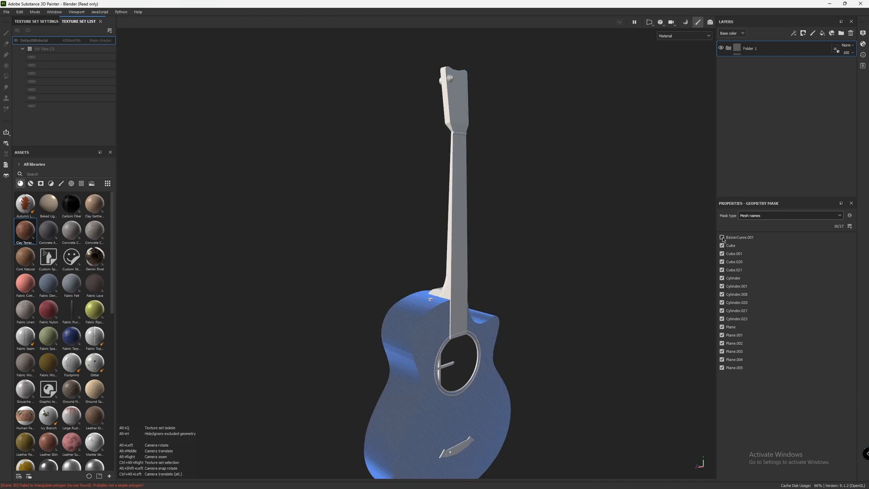
pyautogui.keyDown('alt'); pyautogui.click(723, 237); pyautogui.keyUp('alt')
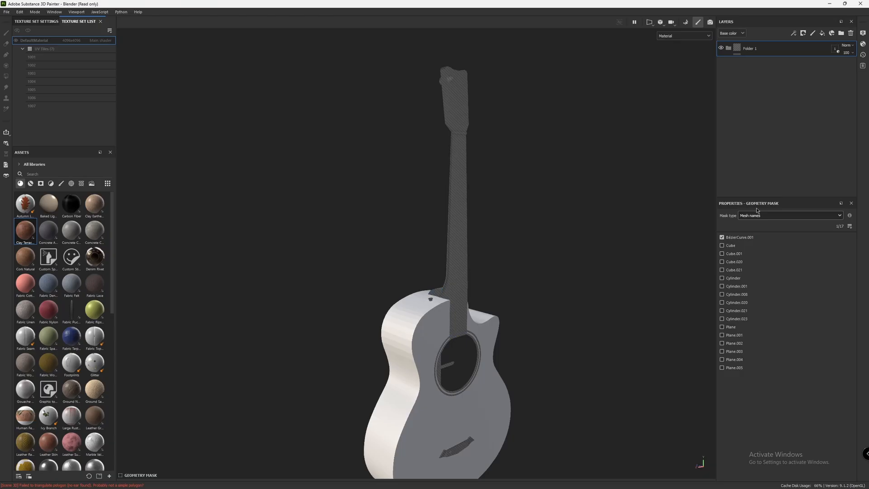
# Step: Try the Clay Terracotta material on the guitar body inside Folder 1 and collapse the folder
pyautogui.click(739, 49)
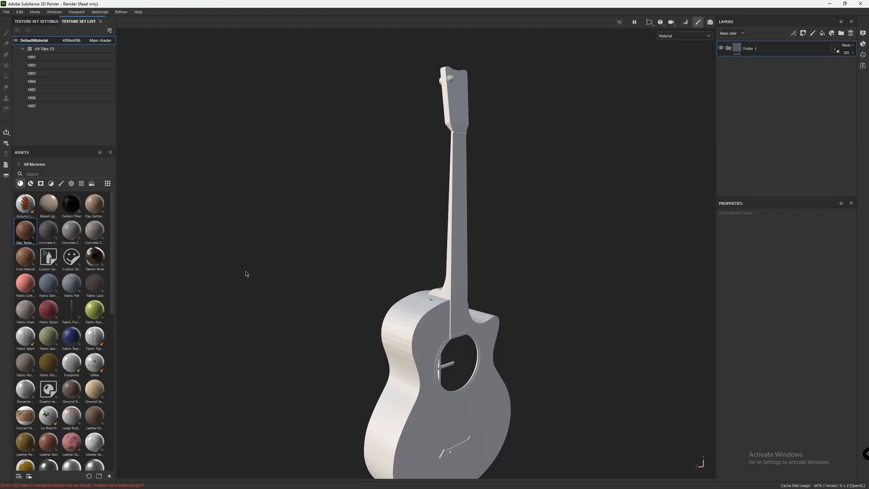
pyautogui.moveTo(26, 231); pyautogui.dragTo(758, 48)
pyautogui.keyDown('alt'); pyautogui.moveTo(472, 364); pyautogui.dragTo(503, 233, button='middle'); pyautogui.keyUp('alt')
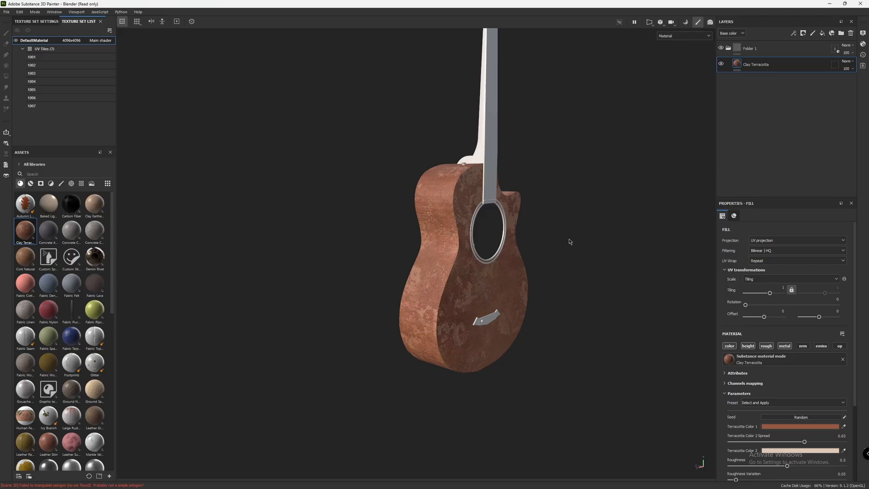
pyautogui.click(729, 49)
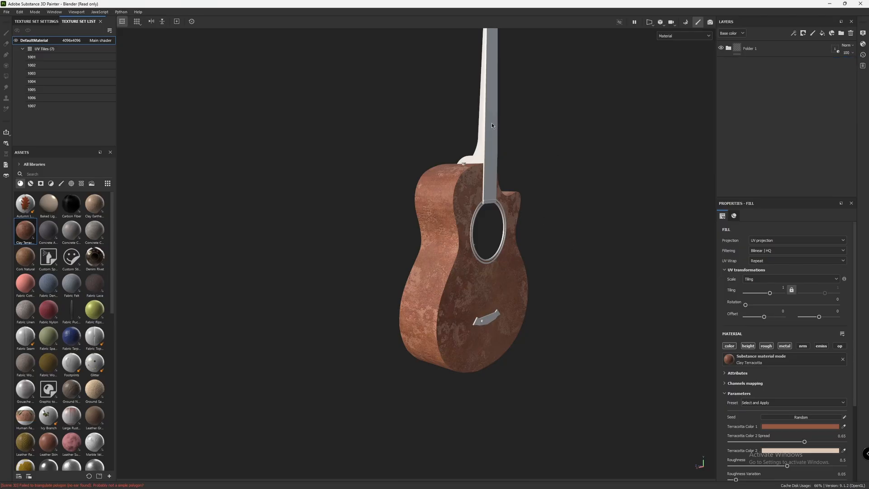
# Step: Add a second folder below Folder 1 and limit its geometry mask by mesh name to the neck mesh Cube
pyautogui.click(841, 33)
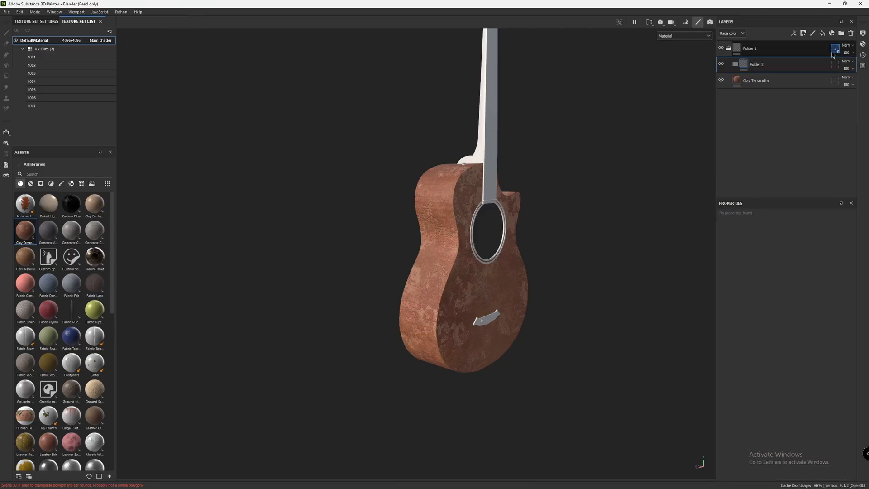
pyautogui.click(743, 71)
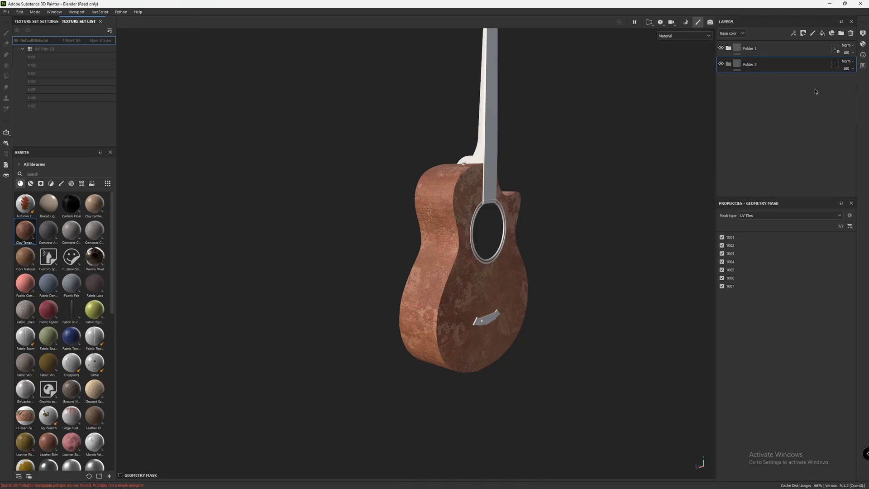
pyautogui.click(745, 215)
pyautogui.click(745, 229)
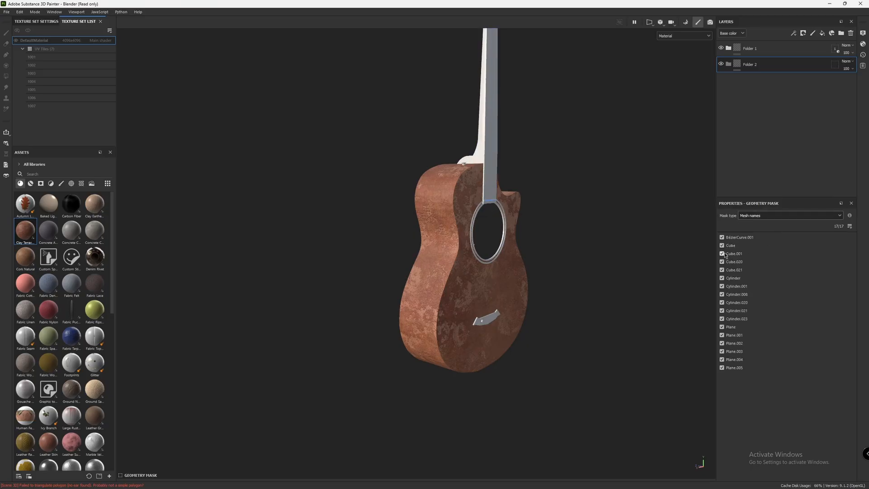
pyautogui.moveTo(722, 238); pyautogui.dragTo(721, 371)
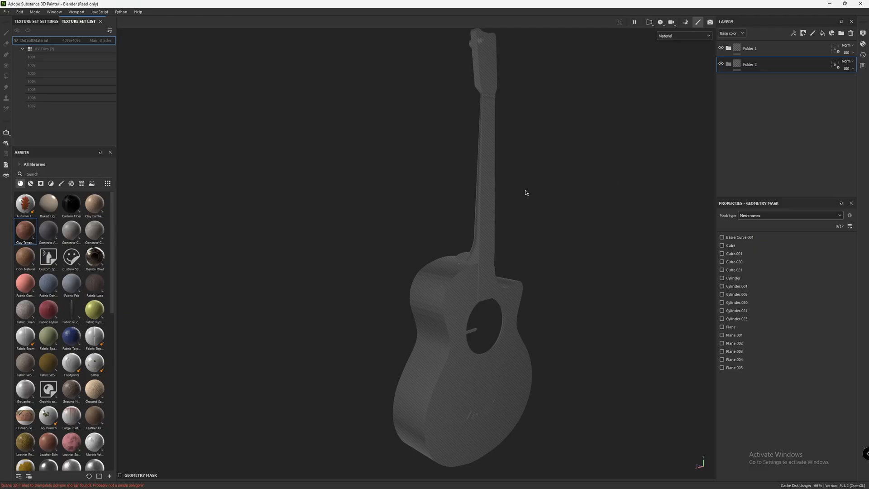
pyautogui.click(501, 193)
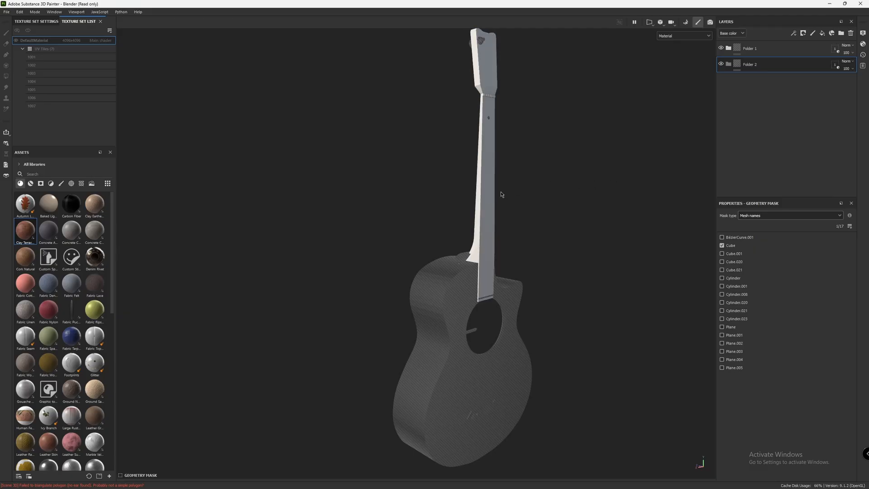
# Step: Delete the Clay Terracotta layer and add a new fill layer inside Folder 1
pyautogui.moveTo(74, 293)
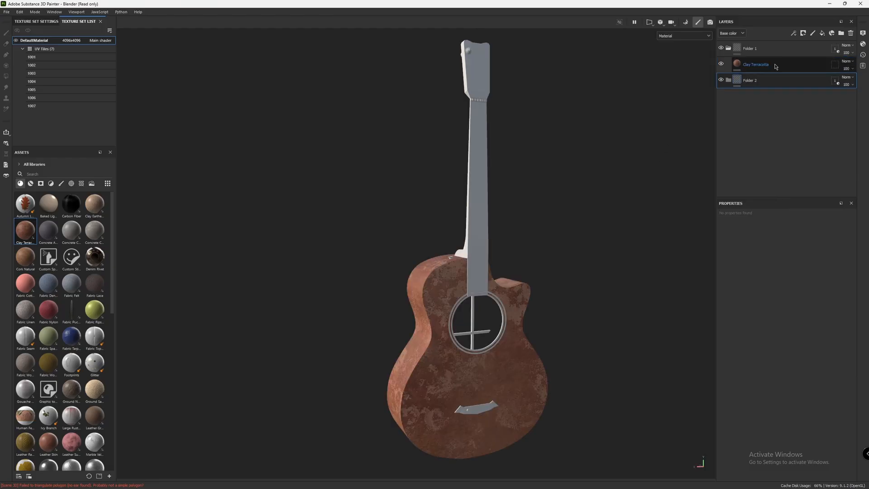
pyautogui.click(776, 67)
pyautogui.press('Delete')
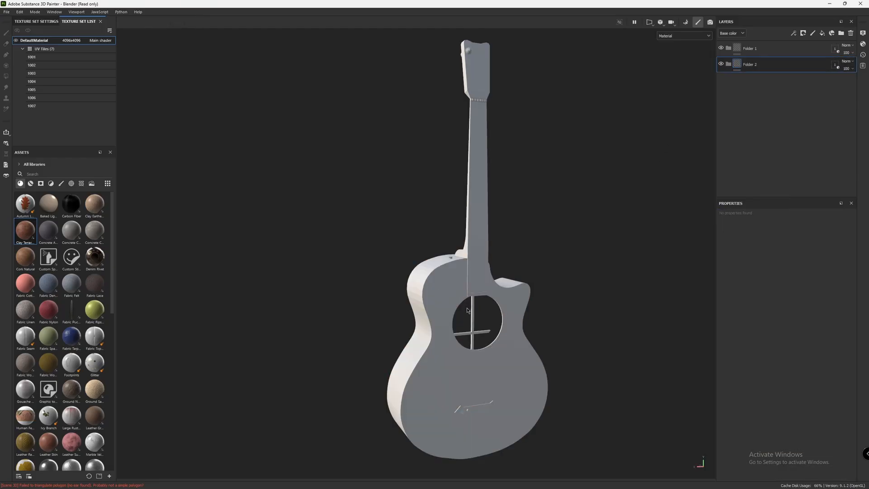
pyautogui.click(779, 49)
pyautogui.click(824, 34)
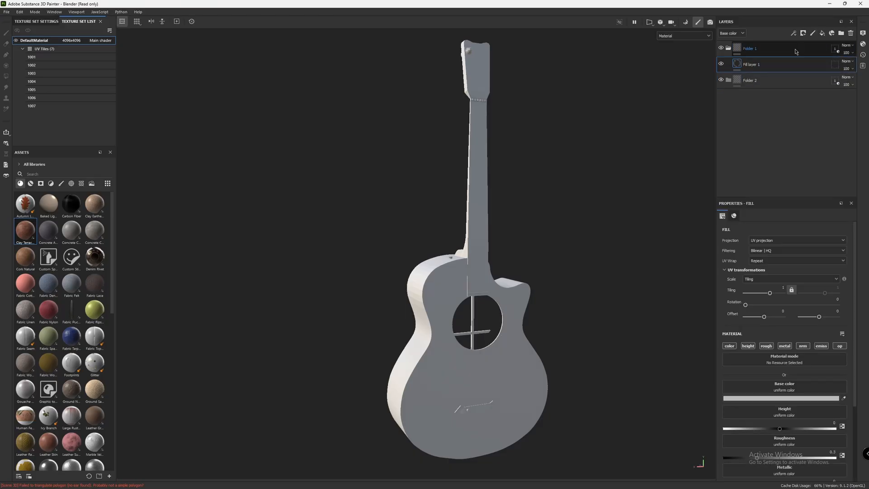
# Step: Set the base color of Fill layer 1 to the light orange wood tone EBAB6F
pyautogui.scroll(-3, 768, 341)
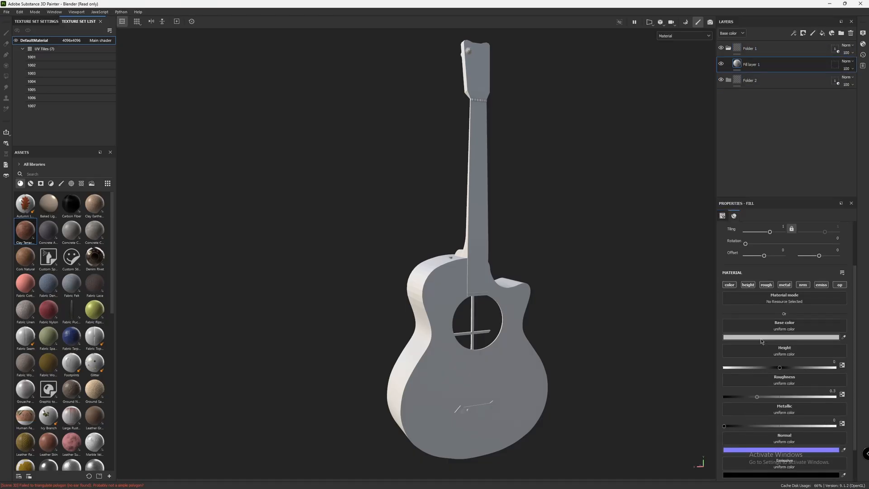
pyautogui.click(766, 337)
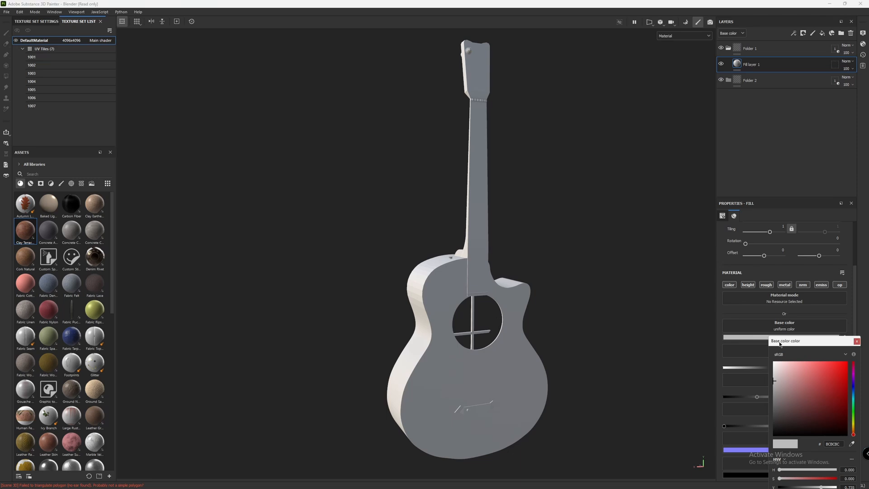
pyautogui.moveTo(779, 342); pyautogui.dragTo(666, 234)
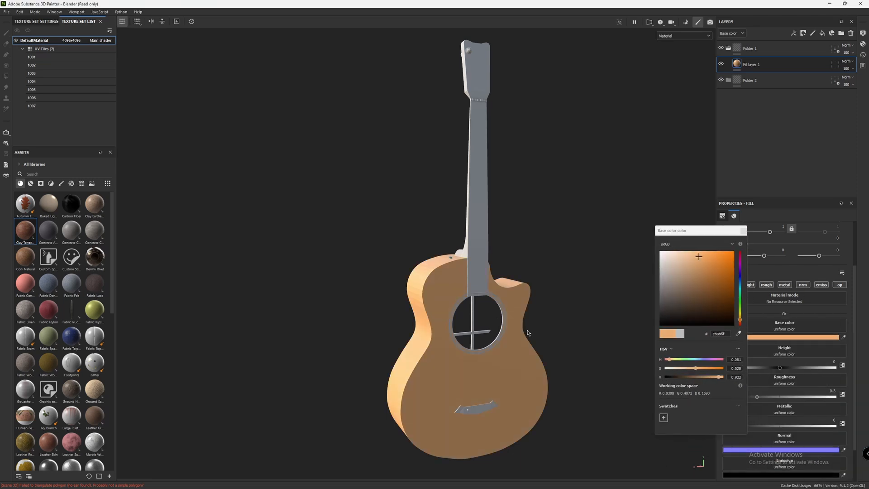
pyautogui.click(700, 84)
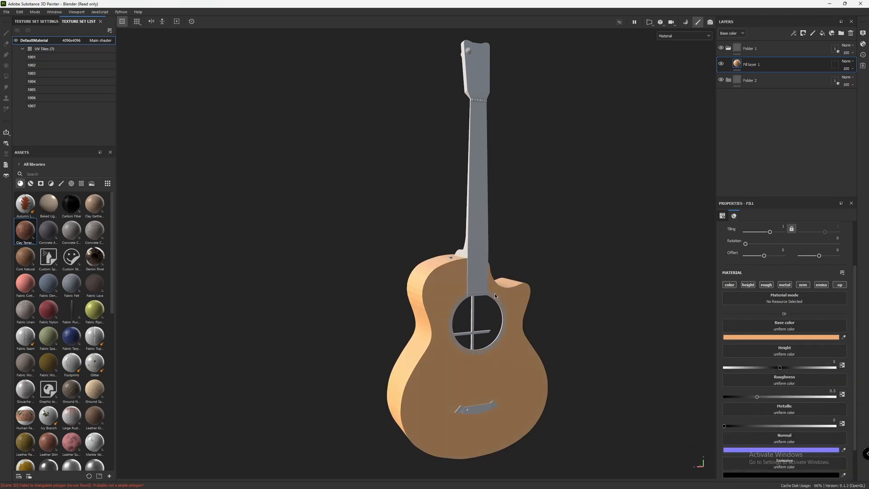
pyautogui.scroll(-1, 528, 285)
pyautogui.keyDown('alt'); pyautogui.moveTo(514, 281); pyautogui.dragTo(491, 249); pyautogui.keyUp('alt')
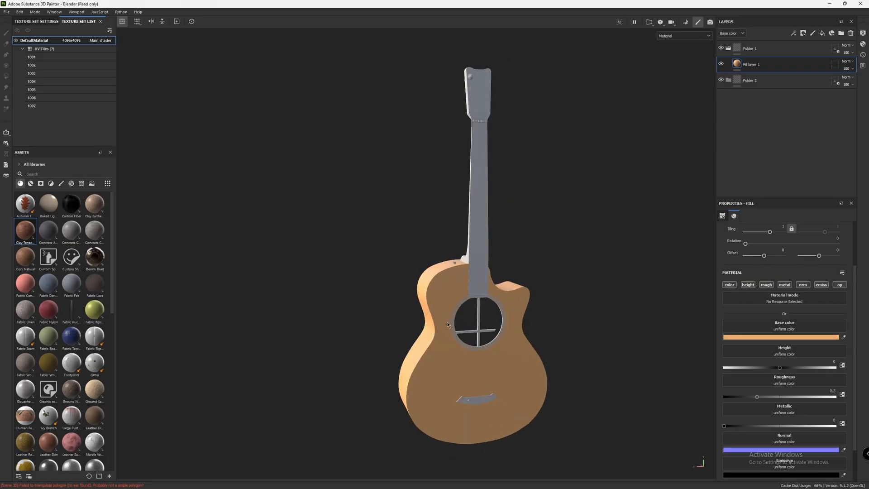
# Step: Add a black mask to Folder 1 and reveal the guitar's front face in it with a quad polygon fill
pyautogui.click(735, 52)
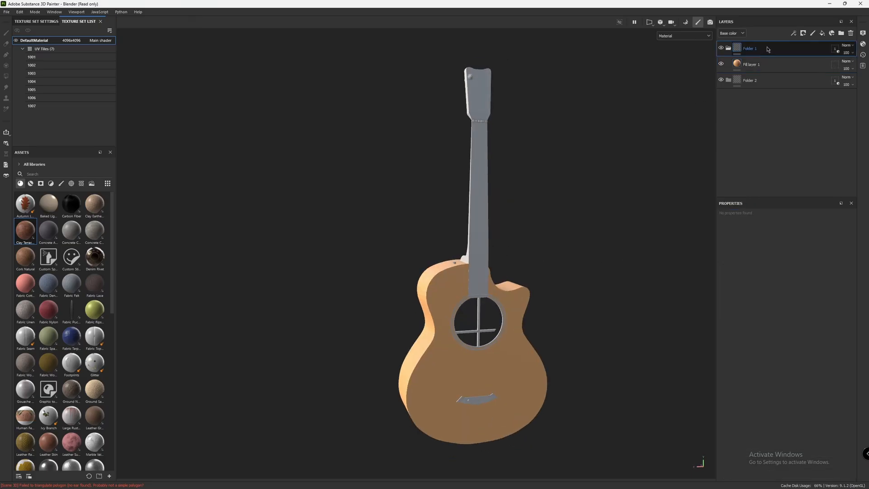
pyautogui.click(803, 33)
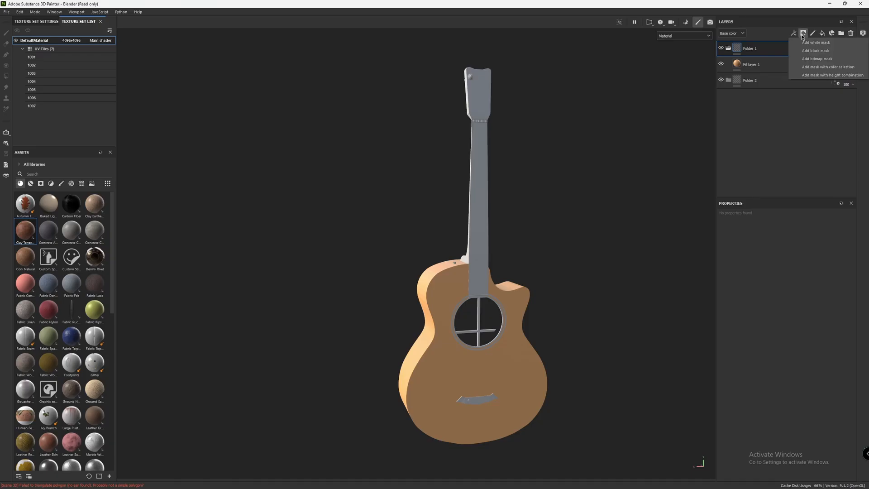
pyautogui.click(814, 50)
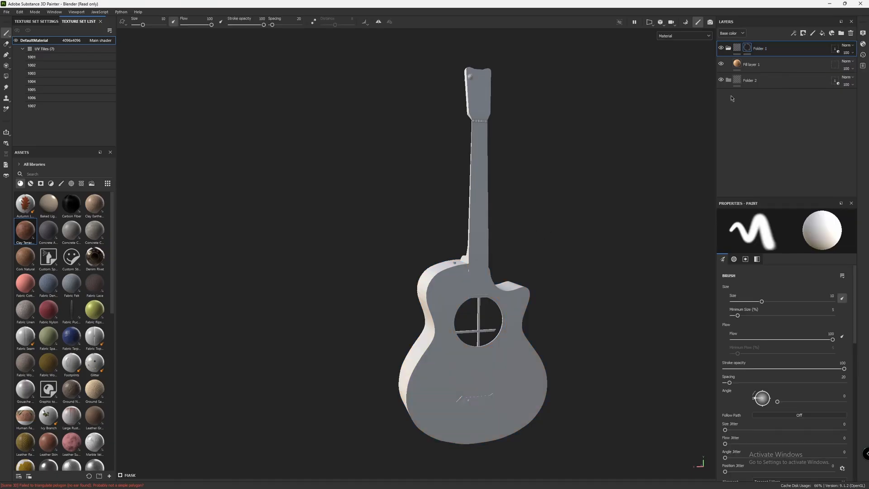
pyautogui.click(6, 76)
pyautogui.scroll(2, 457, 321)
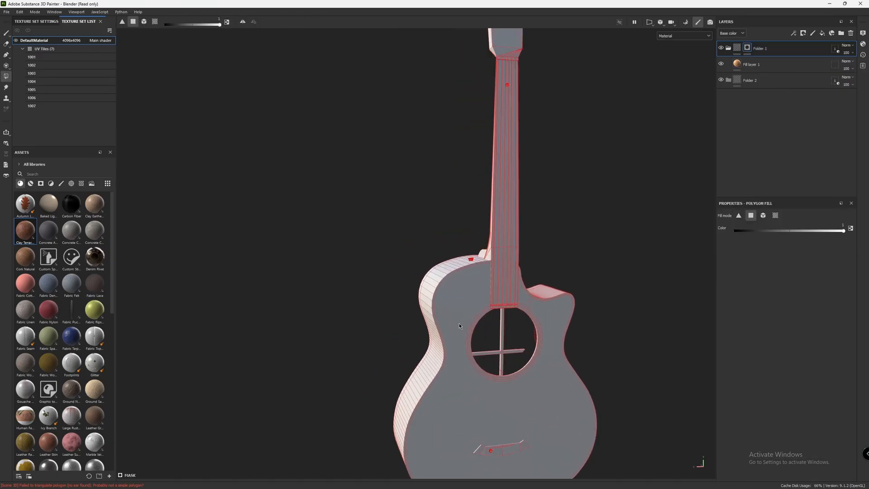
pyautogui.click(450, 306)
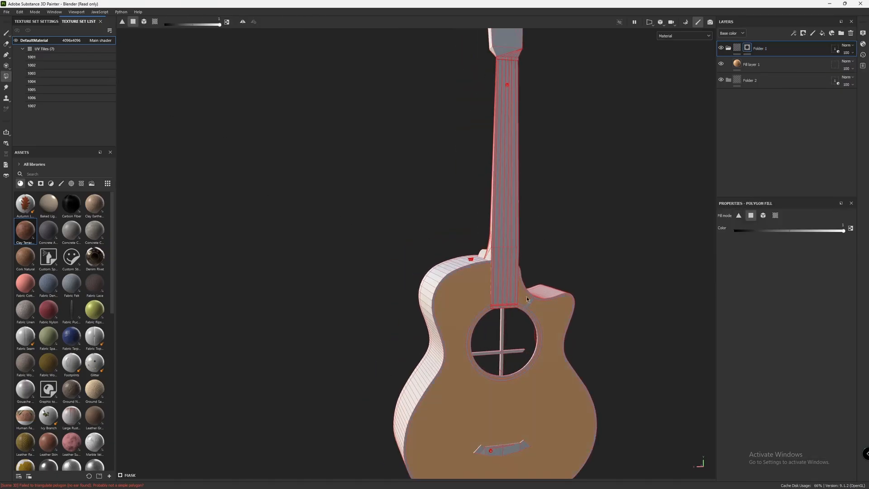
pyautogui.click(6, 33)
pyautogui.keyDown('alt'); pyautogui.moveTo(590, 285); pyautogui.dragTo(551, 144, button='middle'); pyautogui.keyUp('alt')
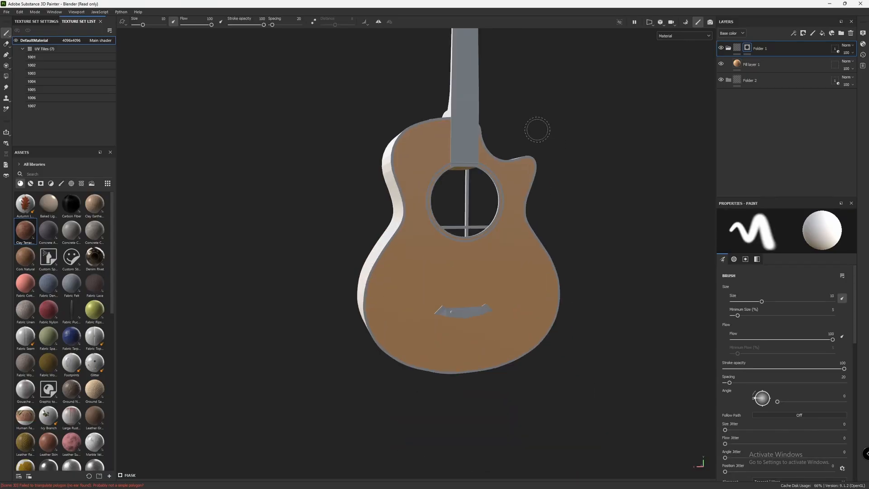
pyautogui.keyDown('alt'); pyautogui.moveTo(536, 128); pyautogui.dragTo(528, 242); pyautogui.keyUp('alt')
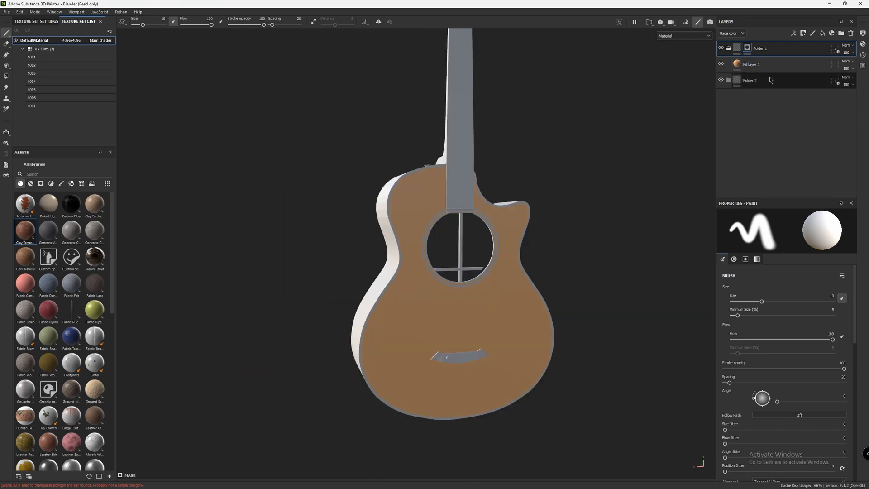
# Step: Add a second fill layer in Folder 1 with a black mask, and add a fill effect to that mask
pyautogui.click(822, 33)
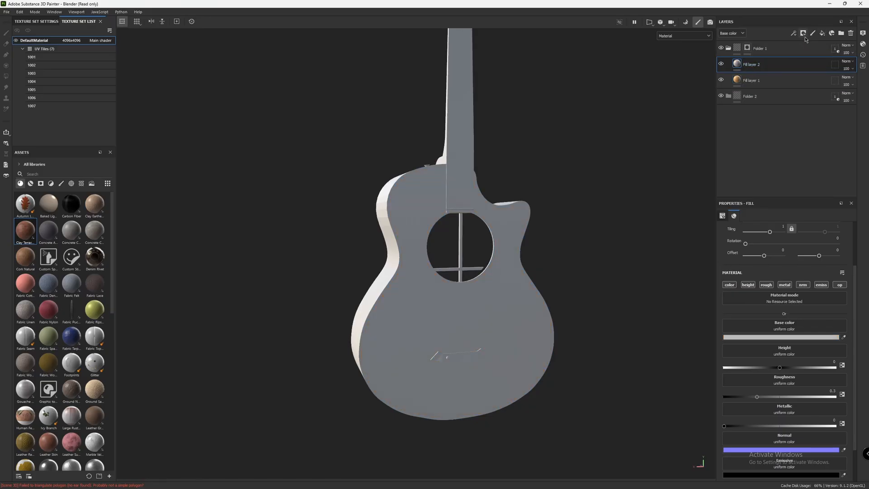
pyautogui.click(804, 33)
pyautogui.click(813, 56)
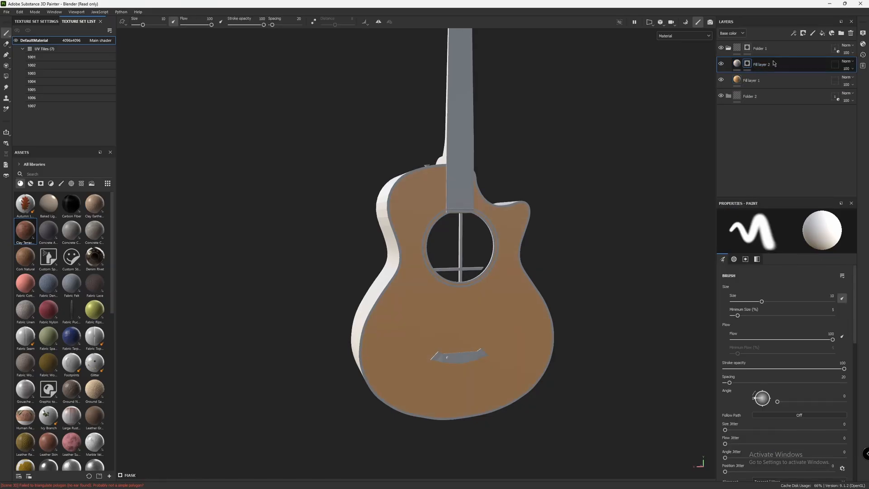
pyautogui.click(794, 35)
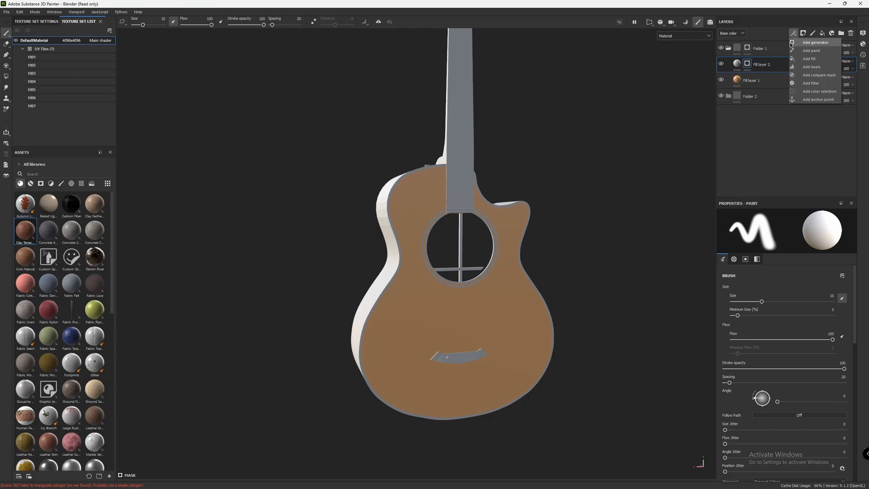
pyautogui.click(809, 59)
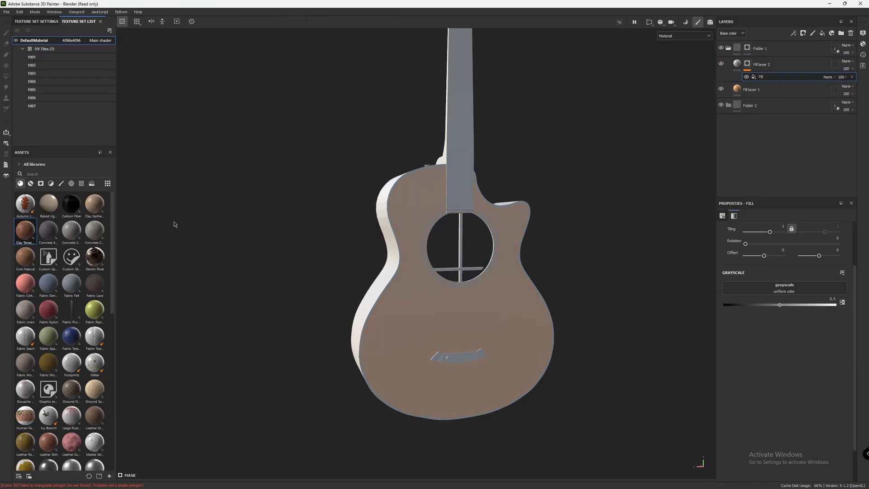
# Step: Use Grunge Map 002 as the fill in Fill layer 2's mask, with tiling about 1.54 and a slight rotation
pyautogui.click(81, 184)
pyautogui.click(60, 173)
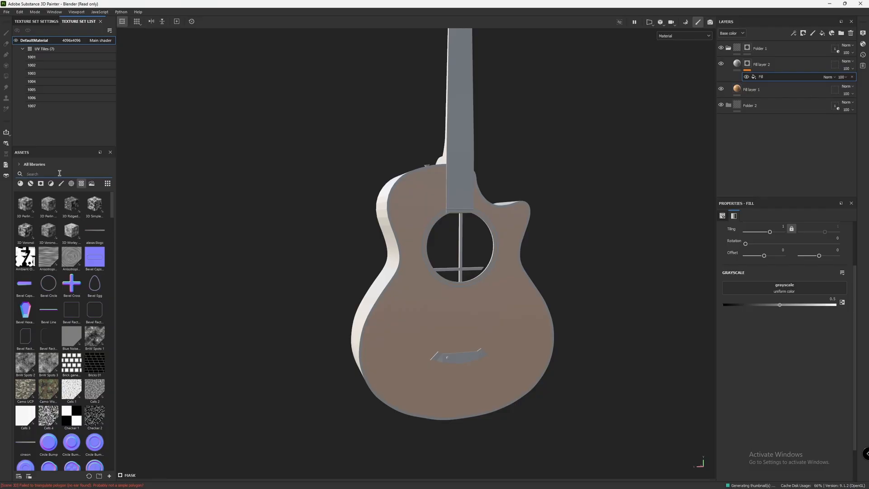
pyautogui.write('GRUNGE 0')
pyautogui.moveTo(48, 217)
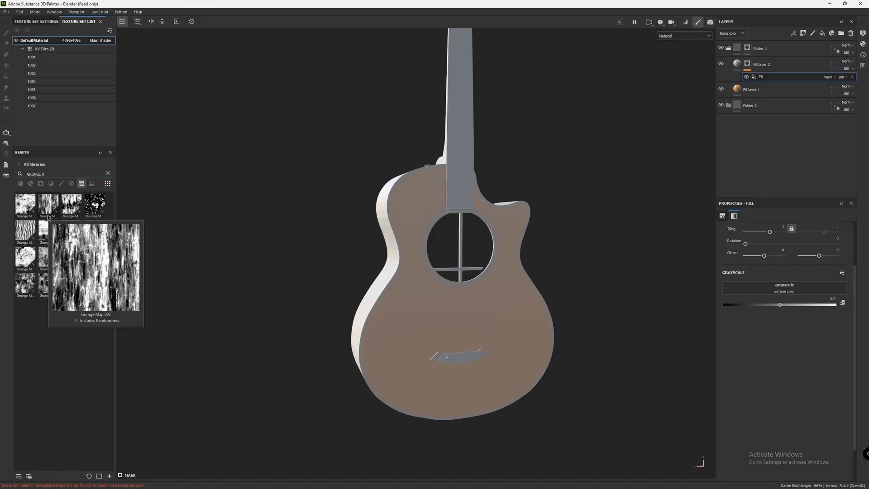
pyautogui.moveTo(47, 212); pyautogui.dragTo(747, 297)
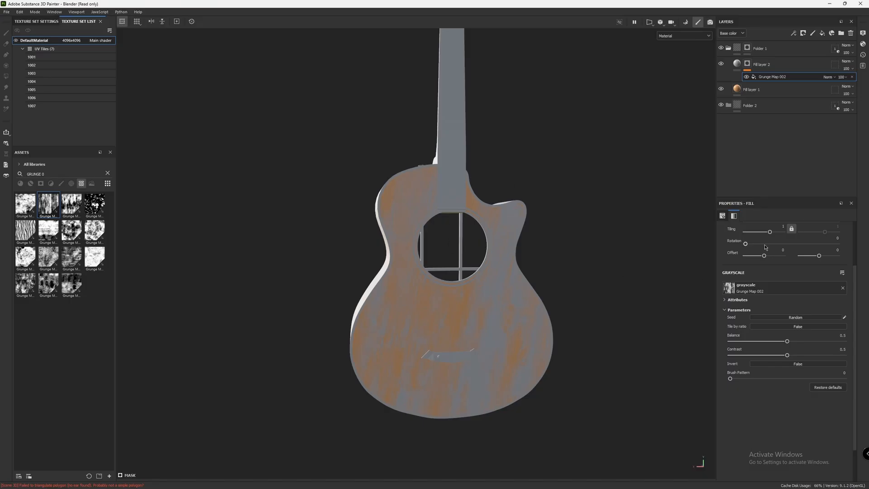
pyautogui.moveTo(745, 244); pyautogui.dragTo(771, 231)
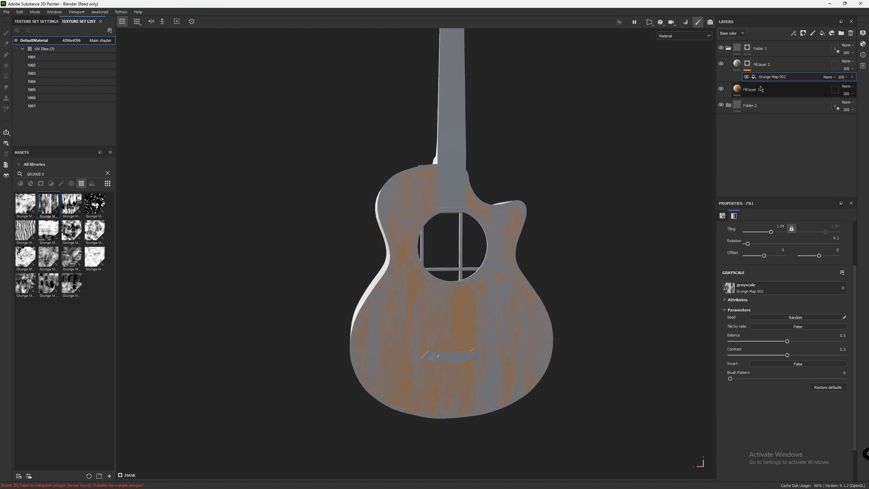
# Step: Set the base color of Fill layer 2 to the deeper orange E79140
pyautogui.click(737, 65)
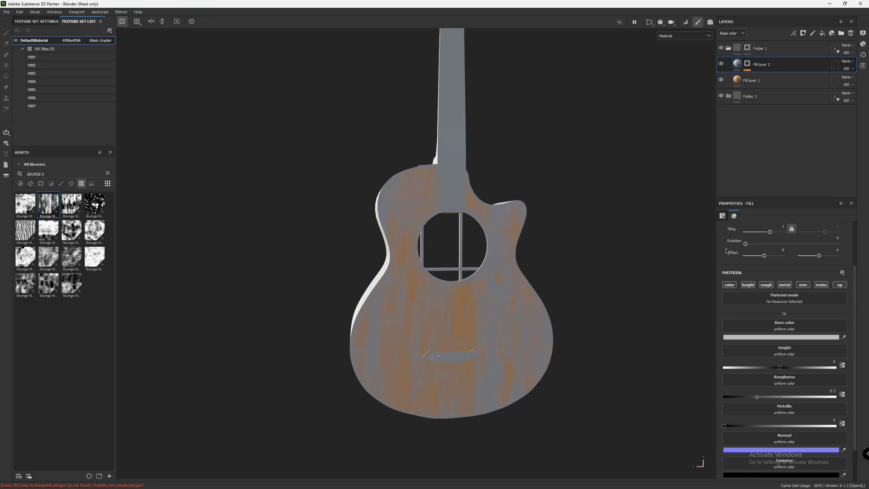
pyautogui.click(774, 340)
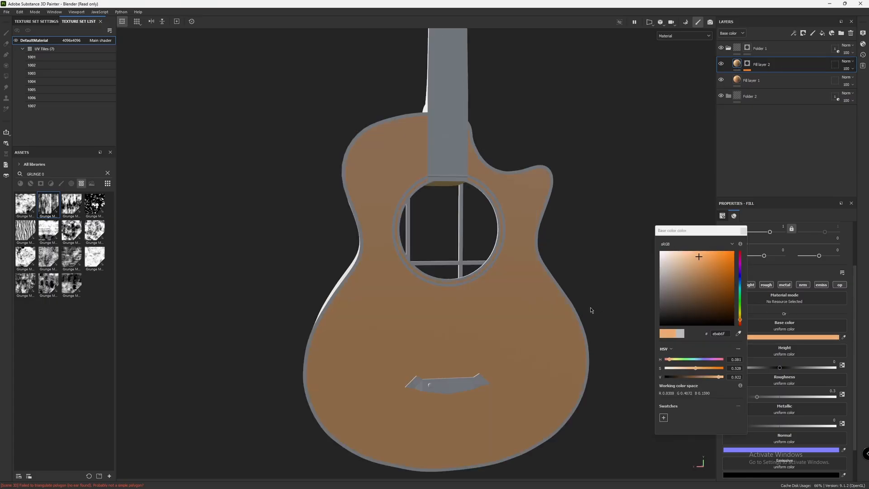
pyautogui.click(709, 259)
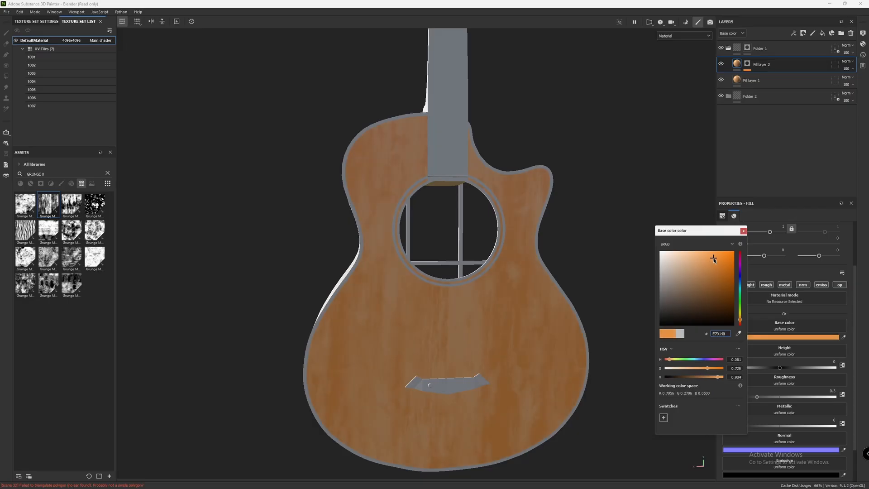
pyautogui.click(743, 231)
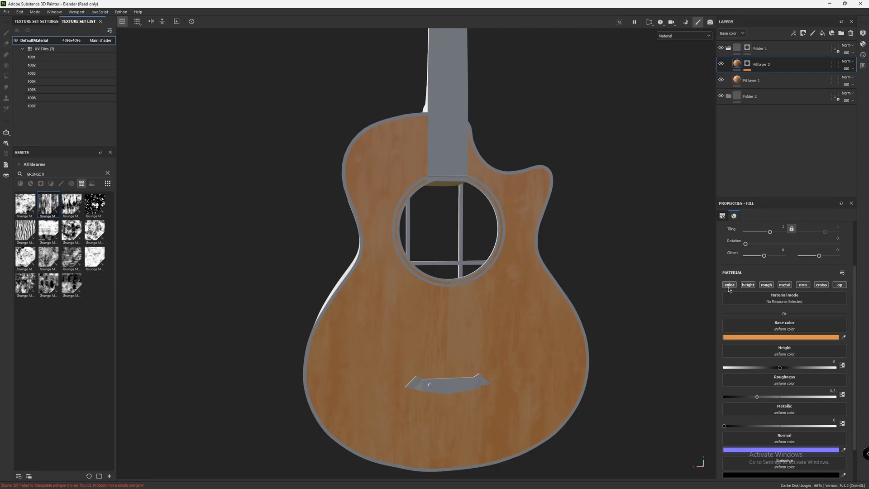
# Step: Disable the height, roughness, metallic, normal, emissive and opacity channels of Fill layer 2, leaving only color
pyautogui.click(748, 285)
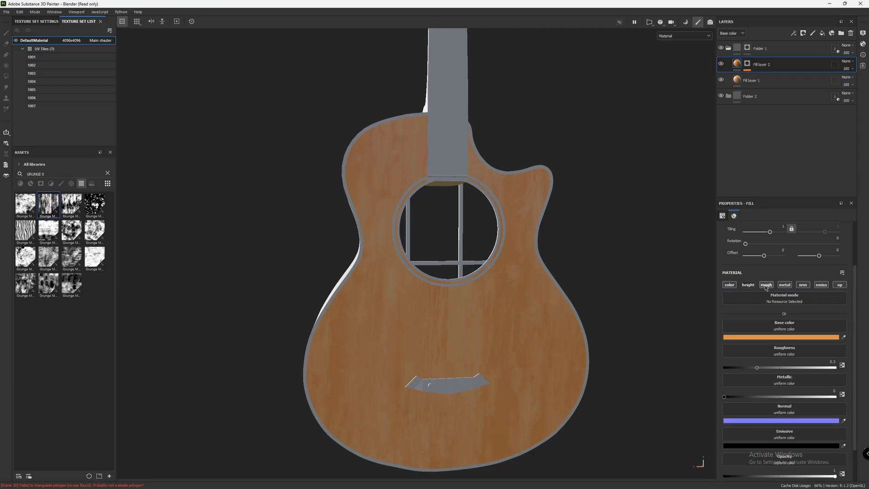
pyautogui.click(766, 285)
pyautogui.click(785, 285)
pyautogui.click(802, 284)
pyautogui.click(821, 285)
pyautogui.click(840, 284)
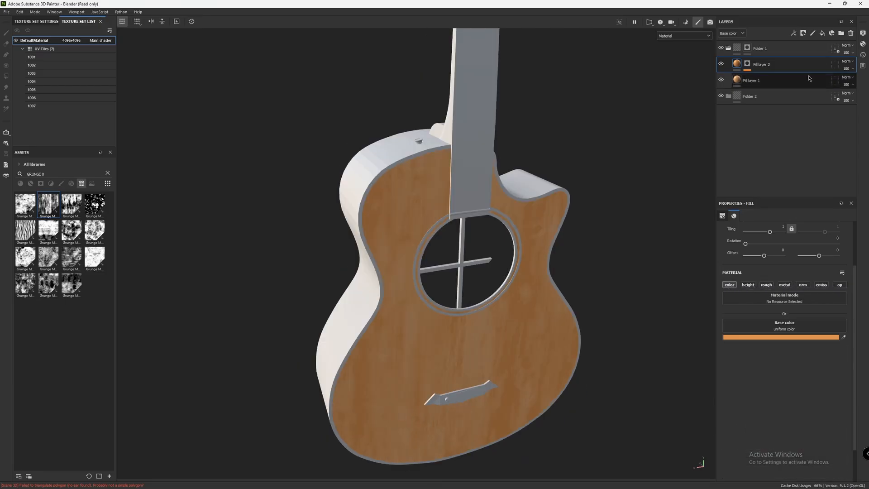
# Step: Duplicate Fill layer 2 and give the copy a slightly more saturated orange base color
pyautogui.hotkey('ctrl', 'd')
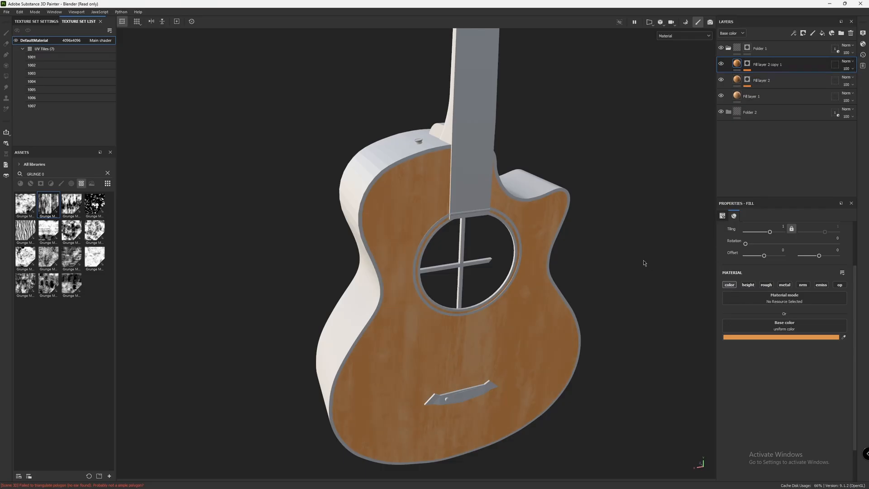
pyautogui.click(769, 337)
pyautogui.click(743, 232)
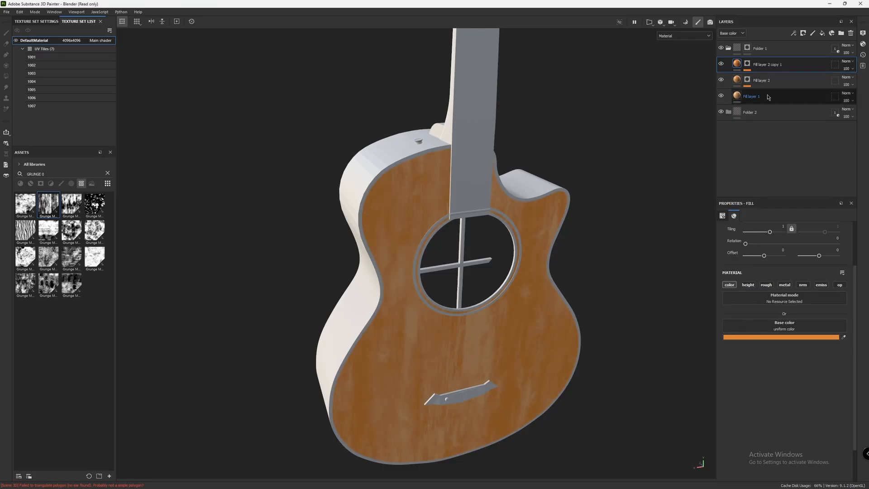
# Step: Adjust Grunge Map 002 in the copied layer's mask to offset about 0.45, balance 0.31 and contrast 0.32
pyautogui.click(748, 64)
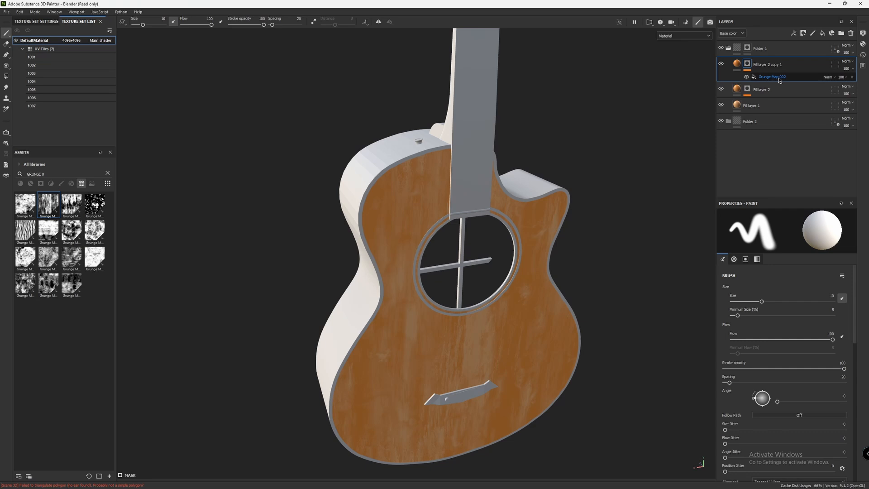
pyautogui.click(779, 78)
pyautogui.keyDown('alt'); pyautogui.moveTo(621, 282); pyautogui.dragTo(611, 252); pyautogui.keyUp('alt')
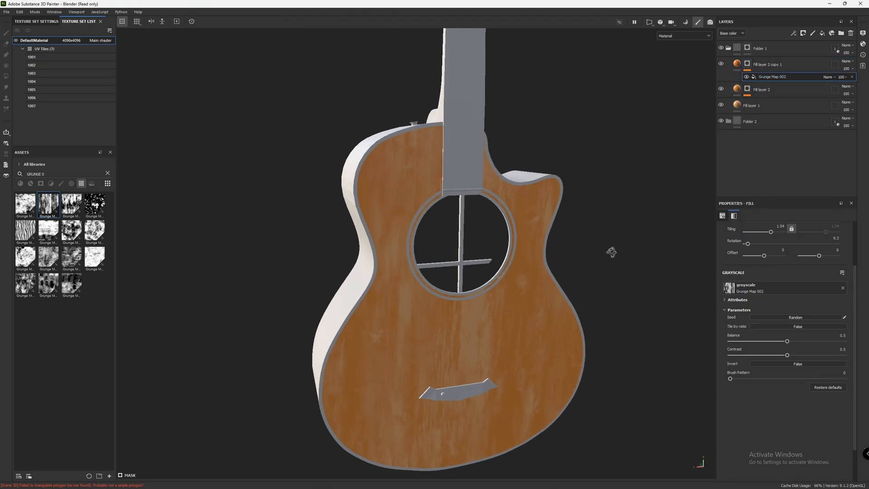
pyautogui.moveTo(783, 356)
pyautogui.mouseDown()
pyautogui.moveTo(770, 357)
pyautogui.moveTo(786, 342)
pyautogui.mouseUp()
pyautogui.moveTo(765, 258); pyautogui.dragTo(772, 256)
pyautogui.moveTo(786, 341); pyautogui.dragTo(796, 343)
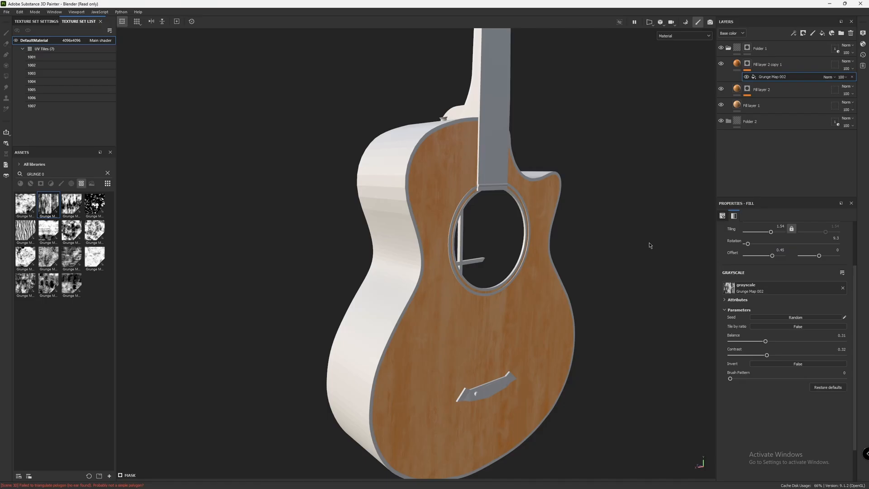
pyautogui.keyDown('alt'); pyautogui.moveTo(649, 245); pyautogui.dragTo(620, 213); pyautogui.keyUp('alt')
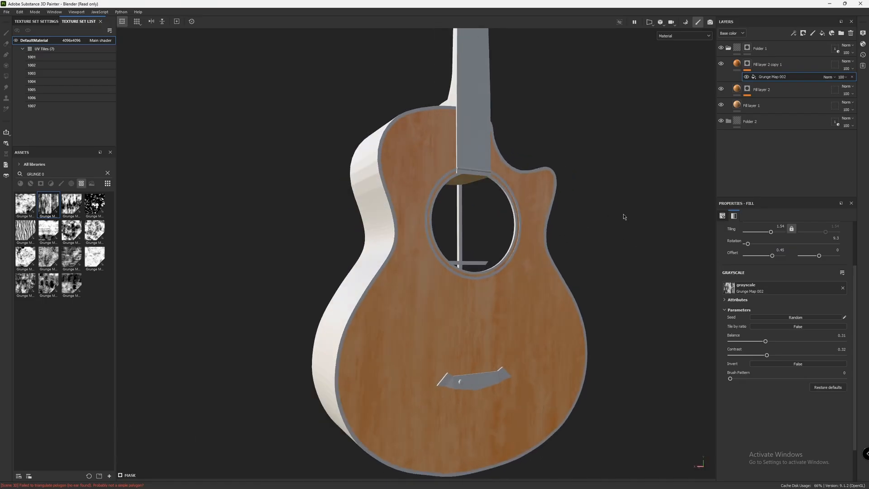
# Step: Lower the roughness of Fill layer 1 to 0.1 and rotate the environment lighting to check the gloss on the guitar
pyautogui.click(738, 111)
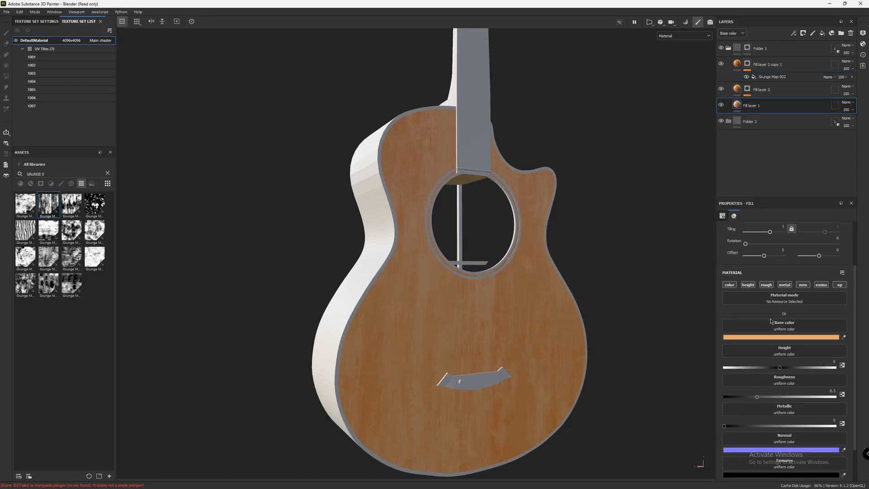
pyautogui.scroll(-1, 779, 374)
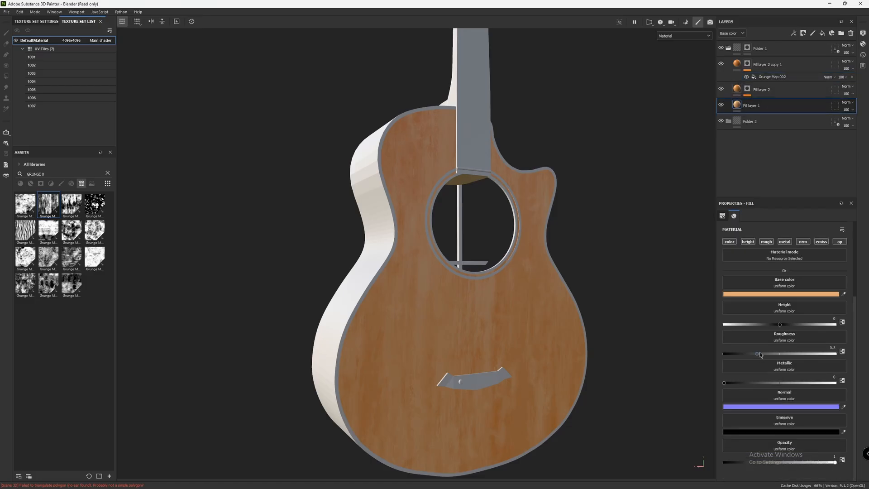
pyautogui.moveTo(757, 354); pyautogui.dragTo(734, 357)
pyautogui.moveTo(538, 235)
pyautogui.keyDown('alt'); pyautogui.mouseDown()
pyautogui.moveTo(556, 205)
pyautogui.moveTo(552, 245)
pyautogui.mouseUp(); pyautogui.keyUp('alt')
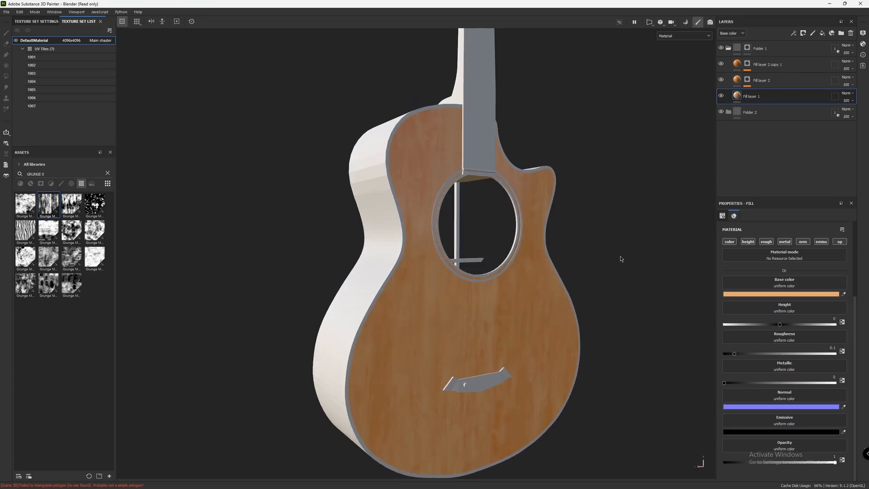
pyautogui.moveTo(620, 256)
pyautogui.keyDown('shift'); pyautogui.mouseDown(button='right')
pyautogui.moveTo(640, 252)
pyautogui.moveTo(623, 263)
pyautogui.mouseUp(button='right'); pyautogui.keyUp('shift')
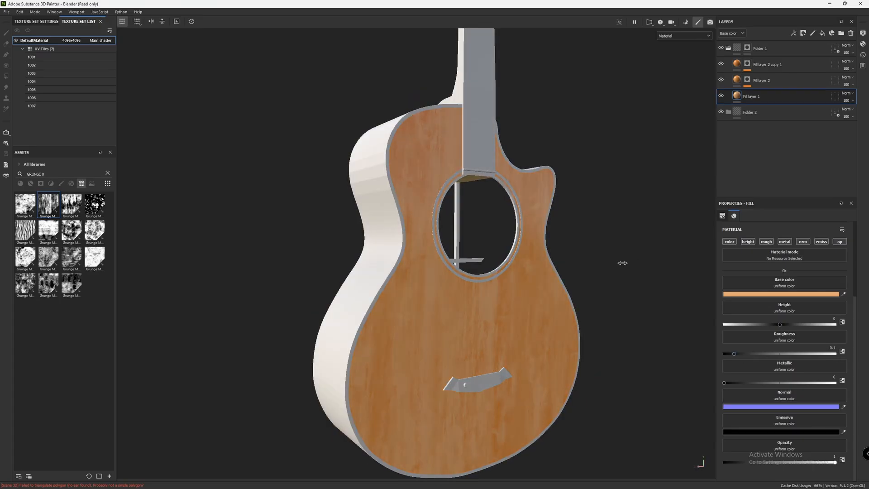
pyautogui.moveTo(623, 262)
pyautogui.keyDown('alt'); pyautogui.mouseDown()
pyautogui.moveTo(566, 188)
pyautogui.moveTo(655, 191)
pyautogui.moveTo(665, 221)
pyautogui.mouseUp(); pyautogui.keyUp('alt')
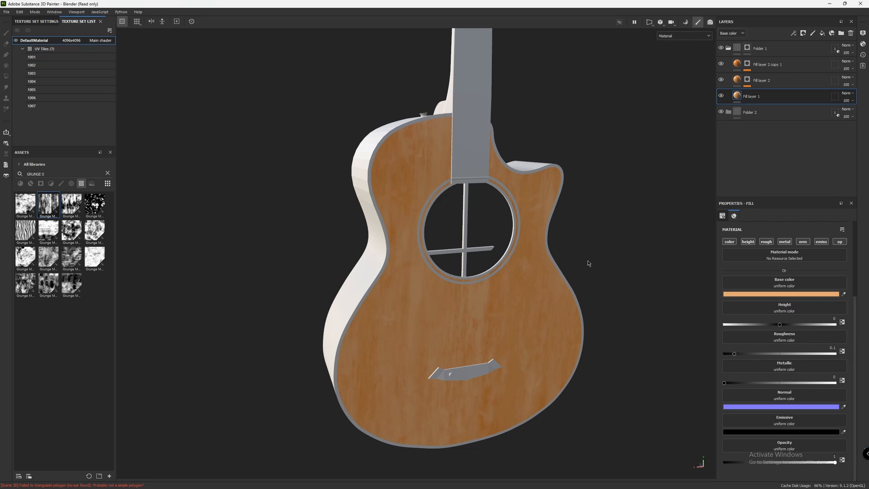
pyautogui.keyDown('alt'); pyautogui.moveTo(591, 256); pyautogui.dragTo(631, 240); pyautogui.keyUp('alt')
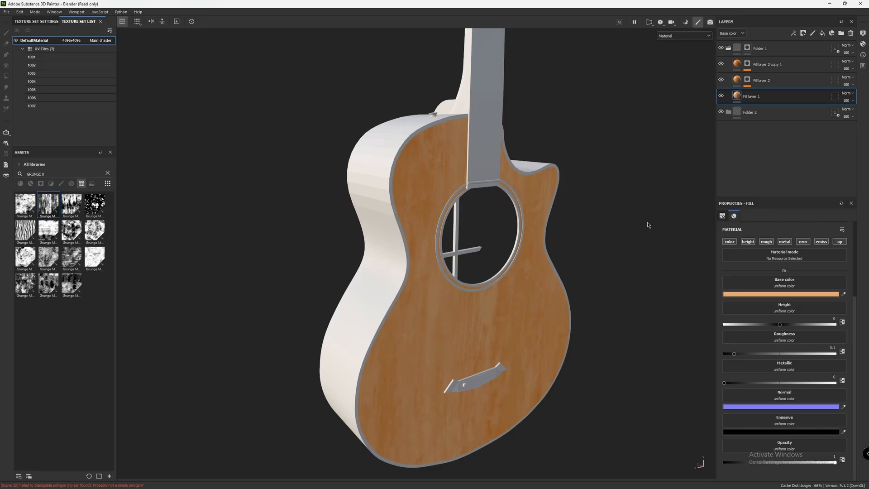
pyautogui.click(787, 84)
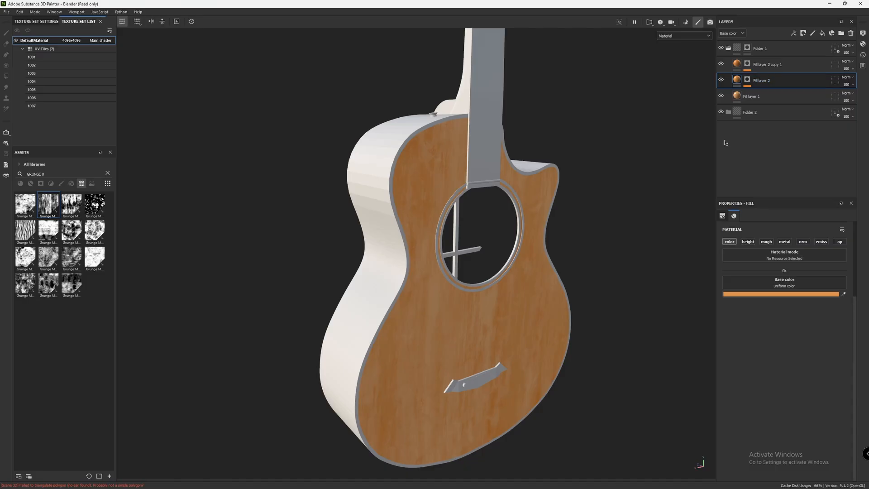
pyautogui.click(108, 173)
pyautogui.click(61, 183)
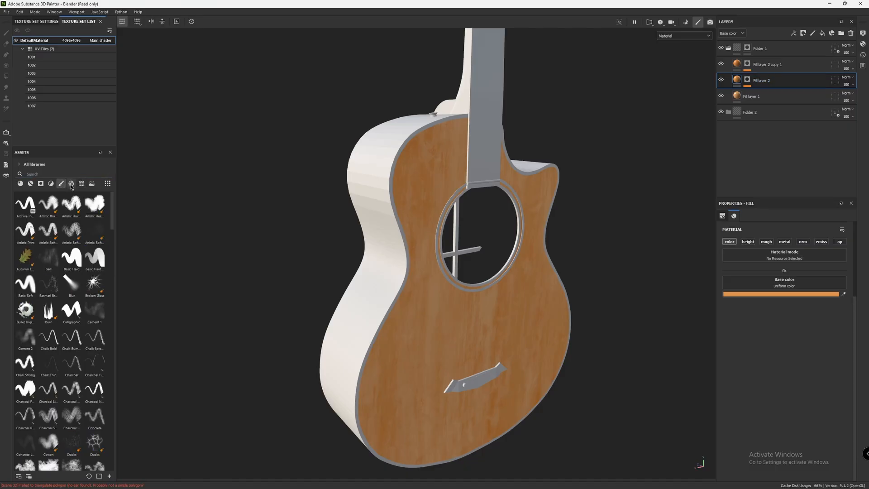
pyautogui.click(71, 183)
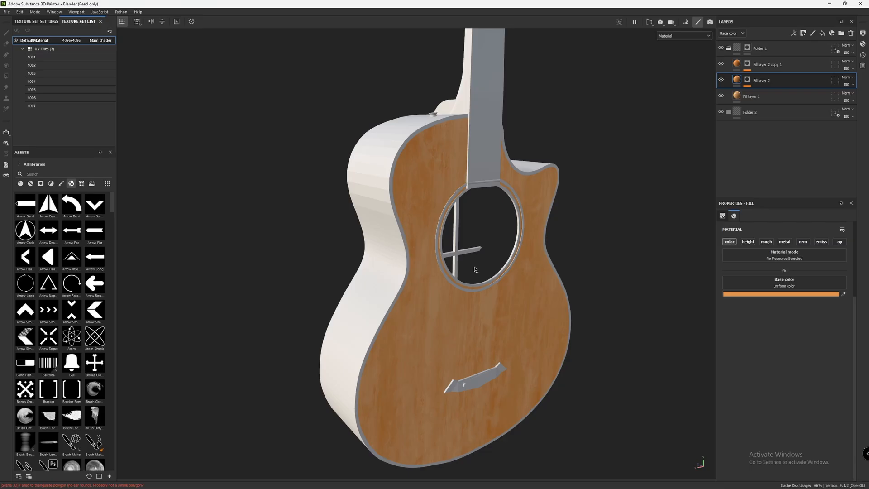
# Step: Collapse Folder 1 and duplicate it with its wood layers for the rest of the guitar body
pyautogui.keyDown('alt'); pyautogui.moveTo(474, 269); pyautogui.dragTo(580, 238); pyautogui.keyUp('alt')
pyautogui.keyDown('alt'); pyautogui.moveTo(607, 163); pyautogui.dragTo(577, 141); pyautogui.keyUp('alt')
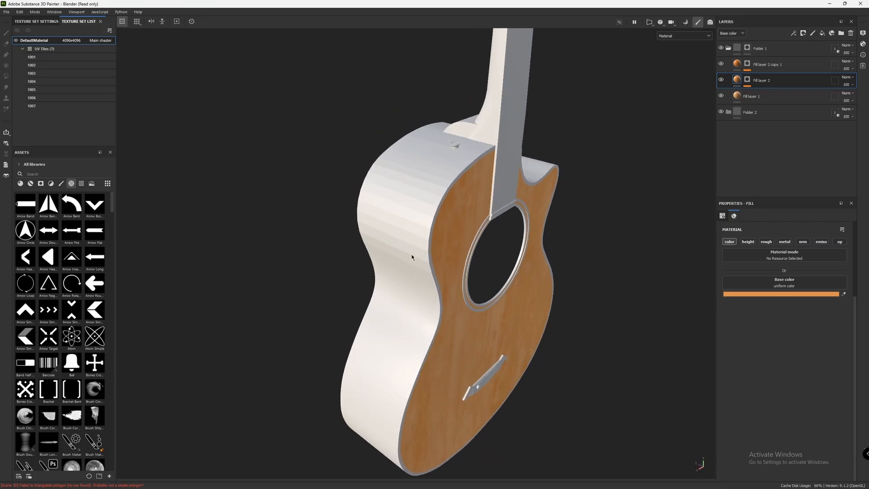
pyautogui.click(728, 48)
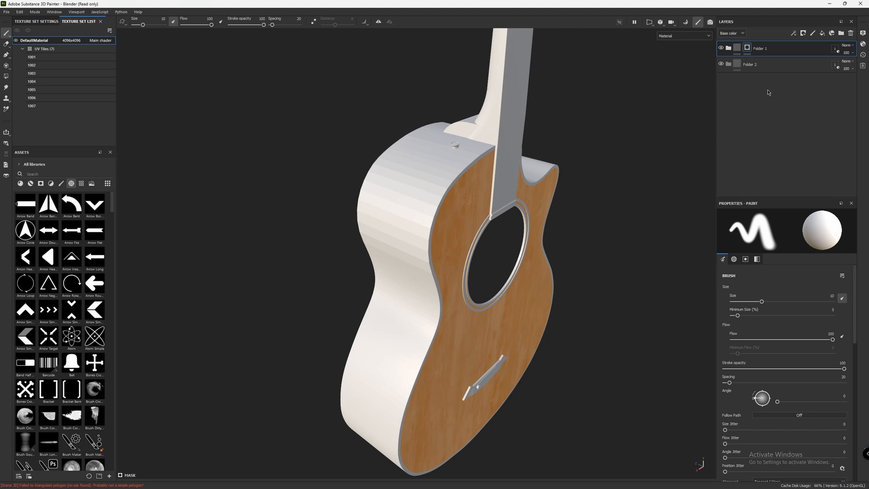
pyautogui.hotkey('ctrl', 'd')
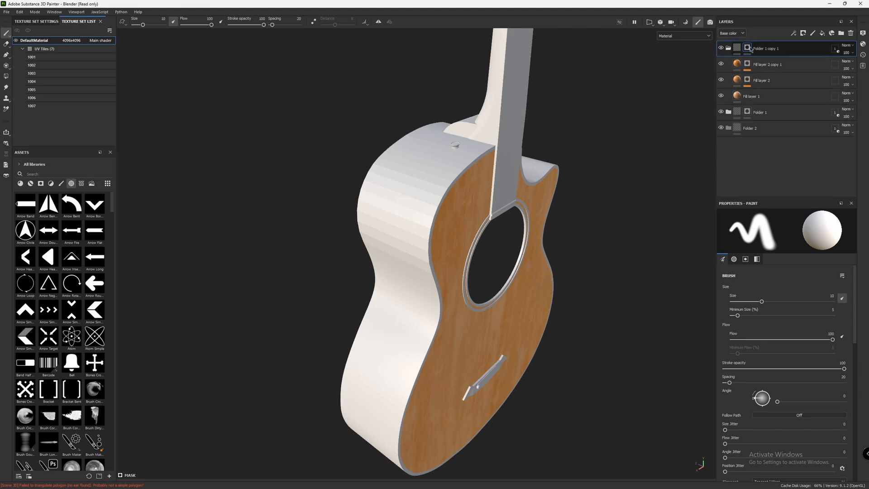
# Step: Reveal the guitar body's sides and back in the mask of Folder 1 copy 1 with quad polygon fills
pyautogui.click(6, 76)
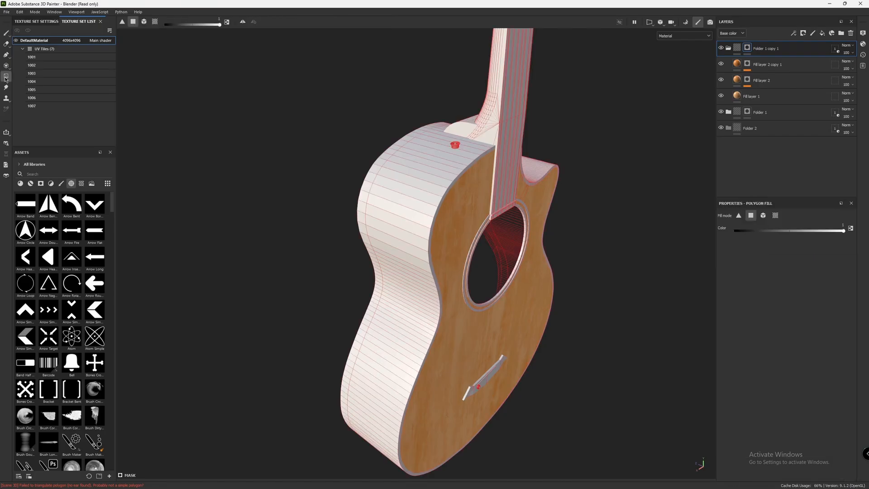
pyautogui.keyDown('alt'); pyautogui.moveTo(339, 172); pyautogui.dragTo(429, 162); pyautogui.keyUp('alt')
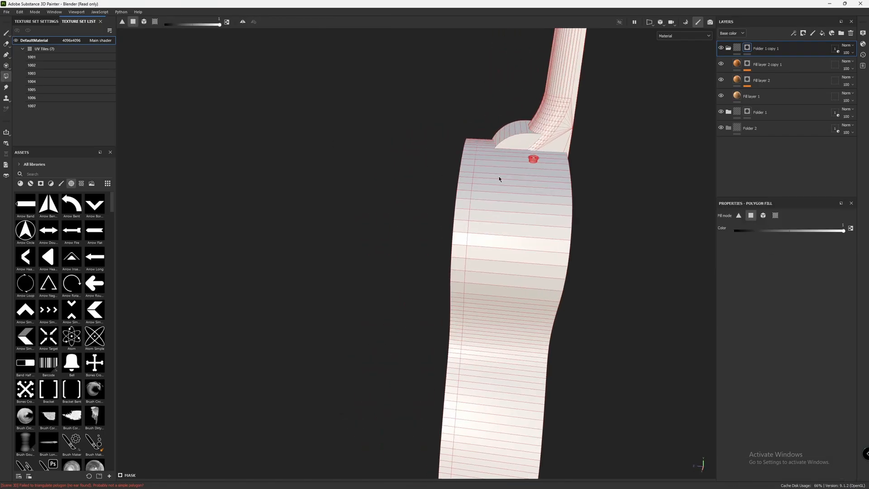
pyautogui.moveTo(499, 179); pyautogui.dragTo(483, 266)
pyautogui.scroll(-3, 483, 199)
pyautogui.moveTo(438, 108); pyautogui.dragTo(588, 464)
pyautogui.keyDown('alt'); pyautogui.moveTo(634, 199); pyautogui.dragTo(567, 190); pyautogui.keyUp('alt')
pyautogui.scroll(-4, 567, 190)
pyautogui.moveTo(455, 84)
pyautogui.mouseDown()
pyautogui.moveTo(588, 282)
pyautogui.moveTo(600, 385)
pyautogui.mouseUp()
pyautogui.keyDown('alt'); pyautogui.moveTo(588, 316); pyautogui.dragTo(525, 312); pyautogui.keyUp('alt')
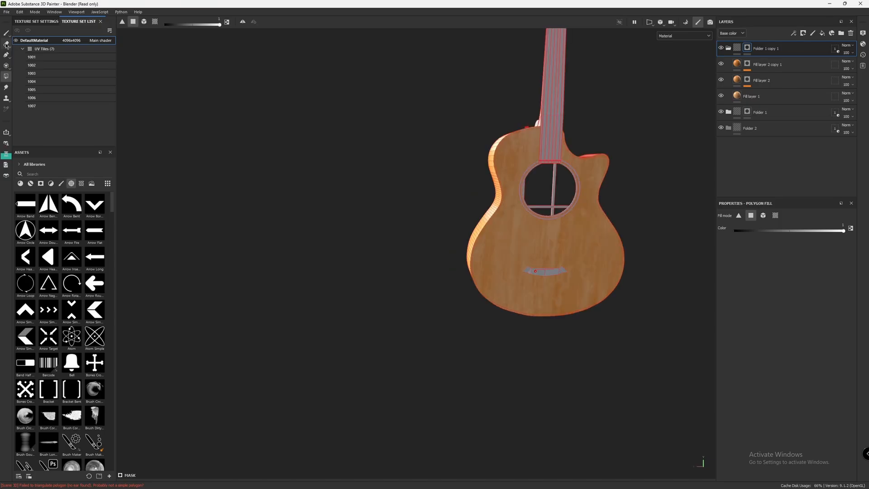
pyautogui.click(6, 33)
pyautogui.scroll(3, 454, 202)
pyautogui.keyDown('alt'); pyautogui.moveTo(454, 202); pyautogui.dragTo(638, 245); pyautogui.keyUp('alt')
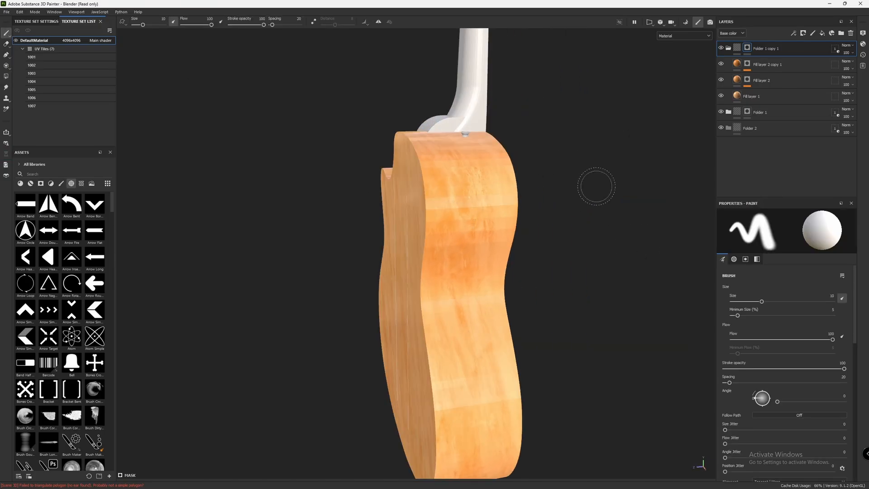
# Step: Darken the base color of Fill layer 1 in Folder 1 copy 1 to a dark brown
pyautogui.click(750, 99)
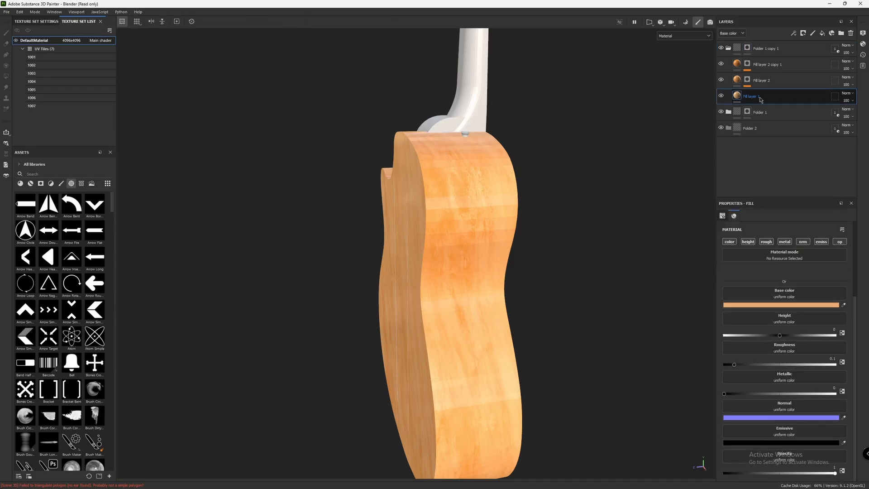
pyautogui.click(746, 295)
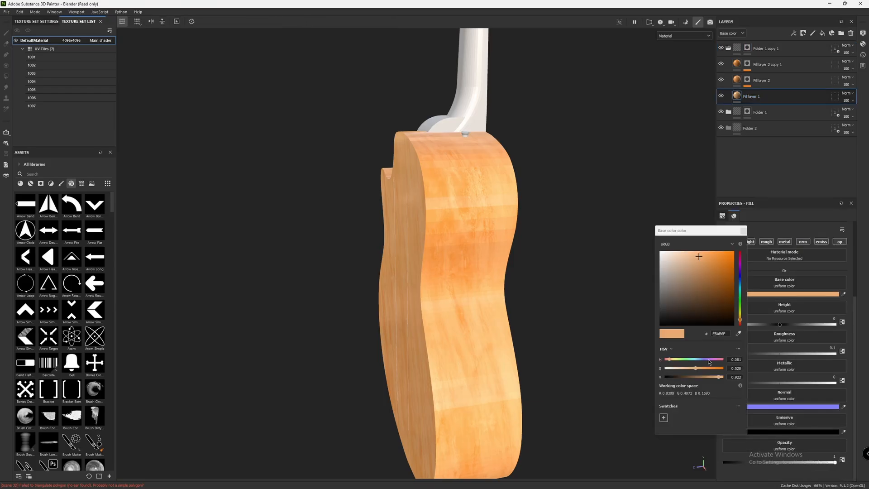
pyautogui.moveTo(709, 377); pyautogui.dragTo(682, 378)
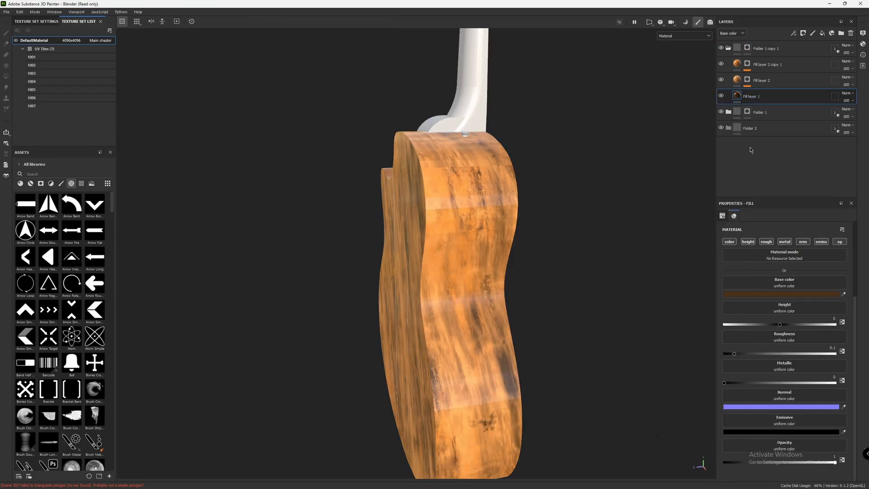
# Step: Darken the base color of Fill layer 2 in Folder 1 copy 1 to a medium brown
pyautogui.click(736, 81)
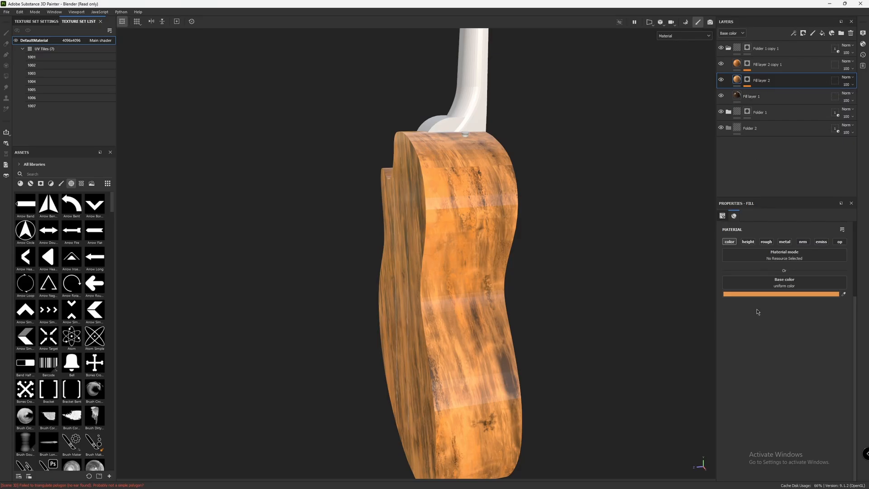
pyautogui.click(753, 293)
pyautogui.moveTo(717, 378); pyautogui.dragTo(688, 378)
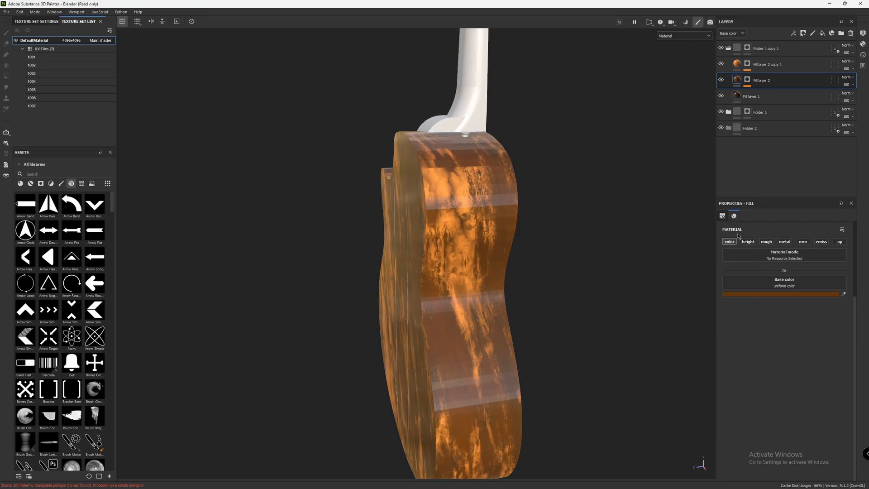
# Step: Darken the base color of Fill layer 2 copy 1 to a dark brown with an HSV value of 0.233
pyautogui.click(775, 71)
pyautogui.click(737, 294)
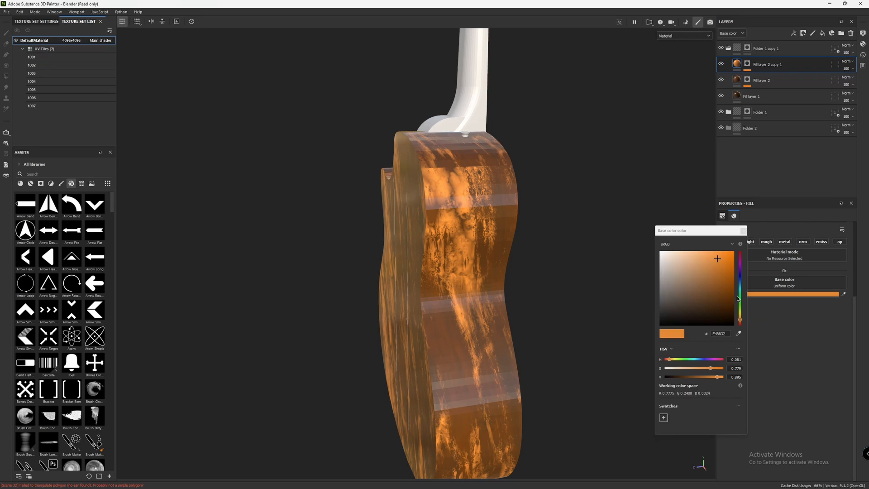
pyautogui.moveTo(716, 378); pyautogui.dragTo(715, 378)
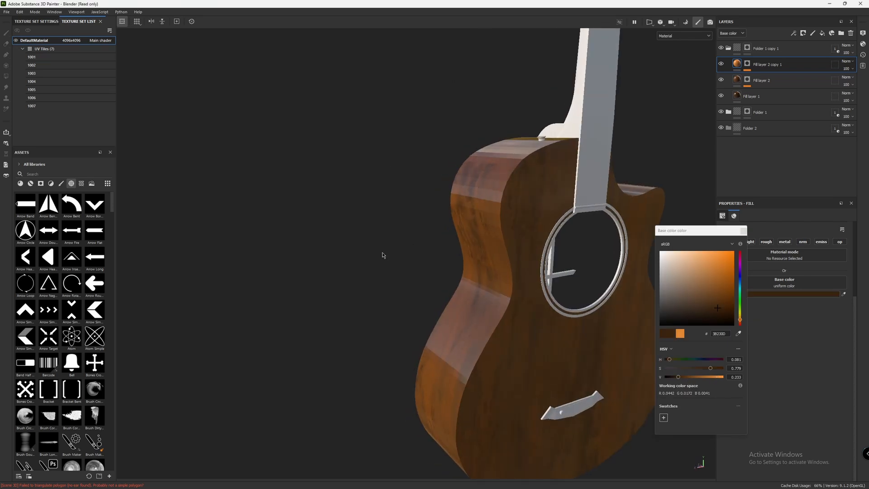
pyautogui.moveTo(384, 255)
pyautogui.keyDown('alt'); pyautogui.mouseDown()
pyautogui.moveTo(423, 208)
pyautogui.moveTo(553, 229)
pyautogui.moveTo(568, 266)
pyautogui.moveTo(599, 288)
pyautogui.mouseUp(); pyautogui.keyUp('alt')
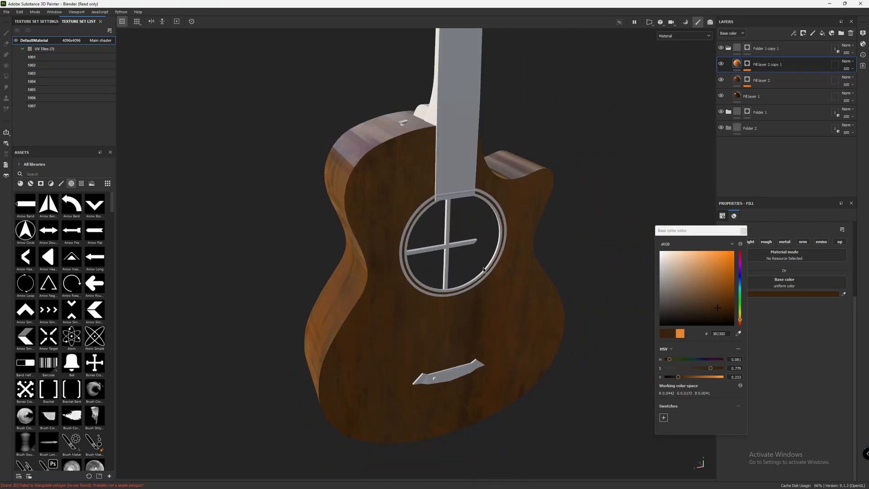
pyautogui.click(744, 231)
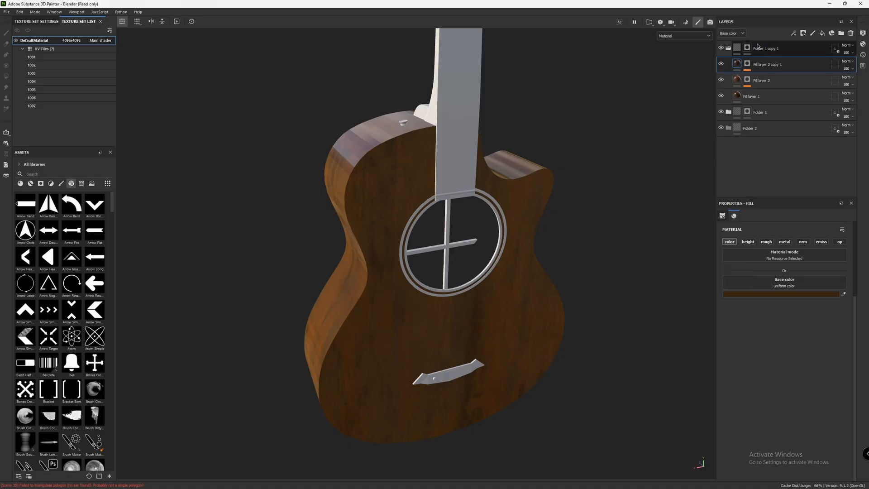
# Step: Remove the guitar's front face from the mask of Folder 1 copy 1 with black quad polygon fills
pyautogui.click(747, 50)
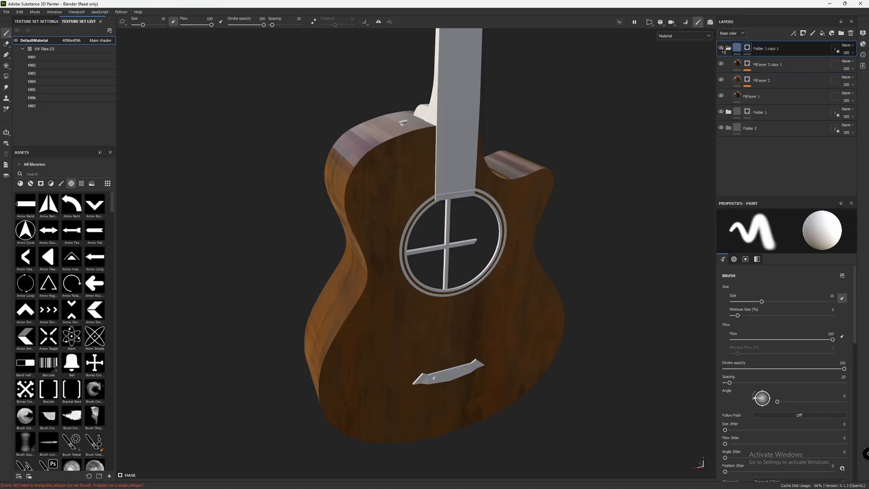
pyautogui.click(6, 76)
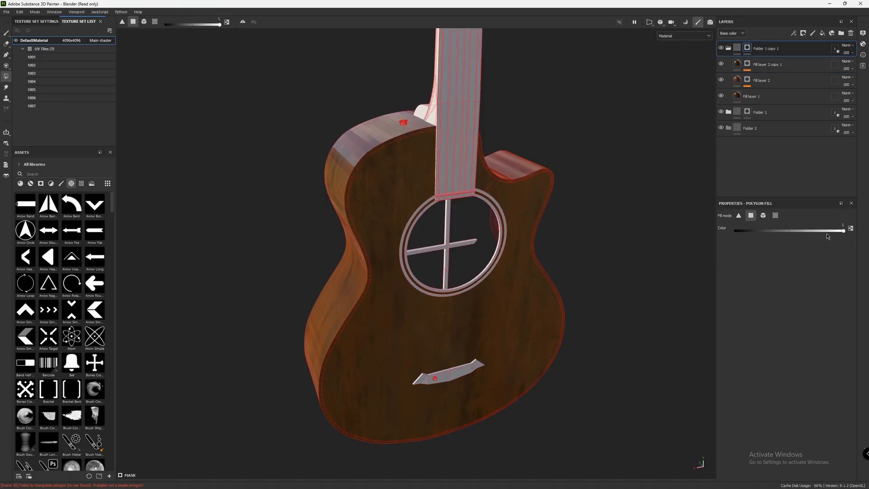
pyautogui.moveTo(842, 231); pyautogui.dragTo(734, 231)
pyautogui.click(401, 196)
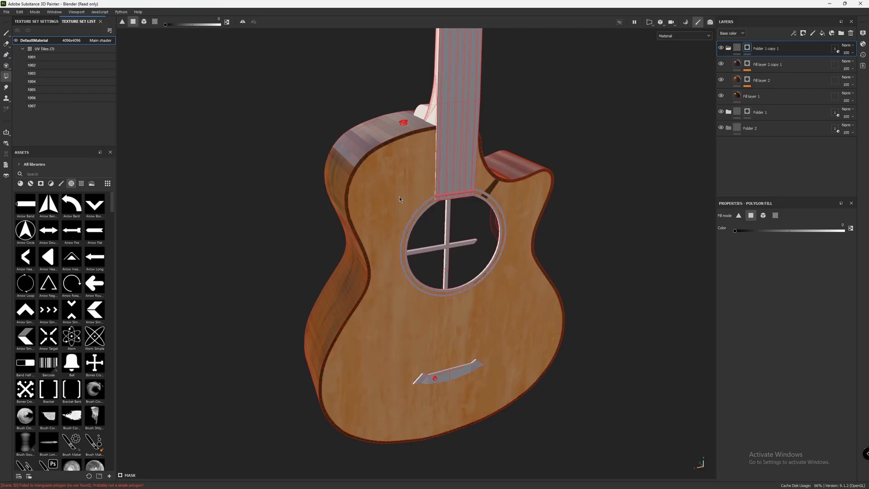
pyautogui.keyDown('alt'); pyautogui.moveTo(385, 202); pyautogui.dragTo(351, 97); pyautogui.keyUp('alt')
pyautogui.click(502, 206)
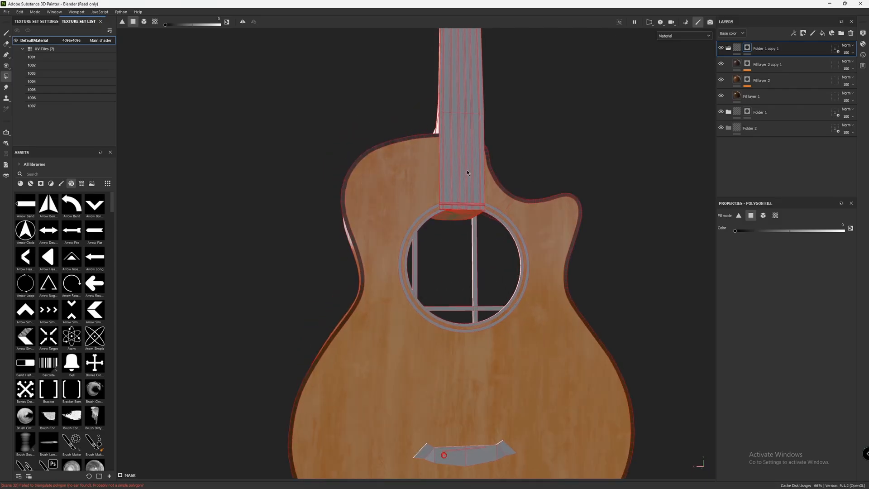
pyautogui.keyDown('alt'); pyautogui.moveTo(533, 155); pyautogui.dragTo(581, 185); pyautogui.keyUp('alt')
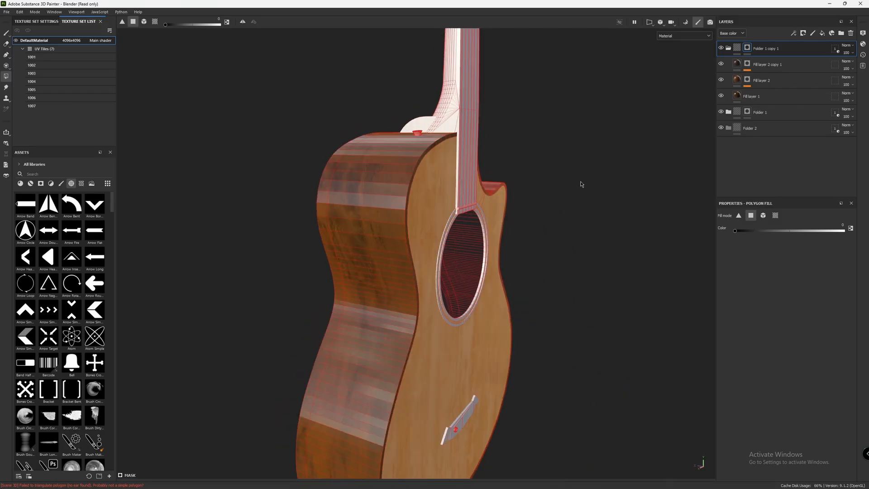
# Step: Examine the dark wood sides against the light front of the guitar body with the polygon wireframe hidden
pyautogui.click(5, 33)
pyautogui.moveTo(534, 163)
pyautogui.keyDown('alt'); pyautogui.mouseDown()
pyautogui.moveTo(653, 179)
pyautogui.moveTo(455, 163)
pyautogui.mouseUp(); pyautogui.keyUp('alt')
pyautogui.keyDown('alt'); pyautogui.moveTo(378, 189); pyautogui.dragTo(520, 195); pyautogui.keyUp('alt')
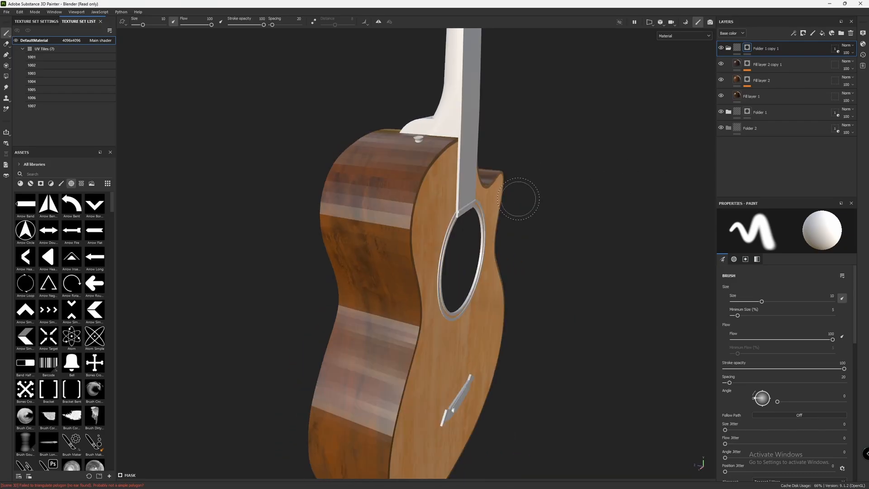
pyautogui.keyDown('alt'); pyautogui.moveTo(570, 159); pyautogui.dragTo(421, 138); pyautogui.keyUp('alt')
pyautogui.keyDown('alt'); pyautogui.moveTo(606, 135); pyautogui.dragTo(494, 155); pyautogui.keyUp('alt')
pyautogui.keyDown('alt'); pyautogui.moveTo(588, 141); pyautogui.dragTo(430, 168); pyautogui.keyUp('alt')
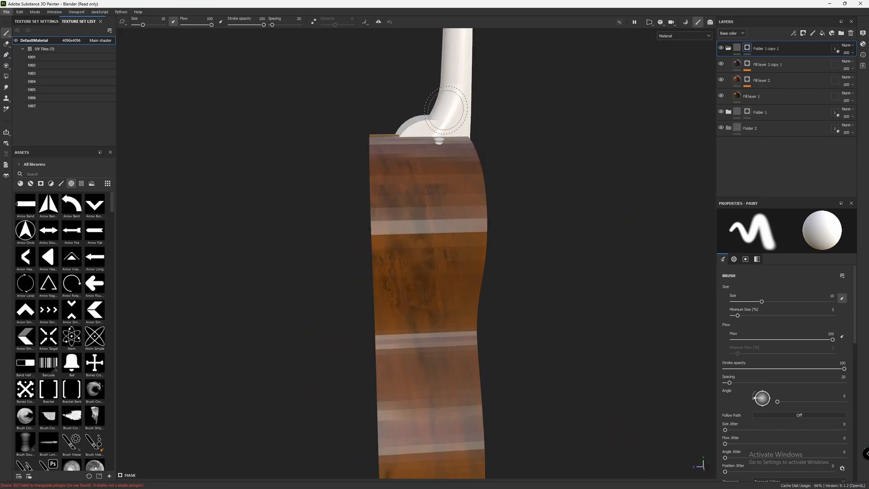
# Step: Duplicate Folder 1 copy 1 and include the guitar's neck in the geometry mask of the new folder
pyautogui.keyDown('alt'); pyautogui.moveTo(495, 208); pyautogui.dragTo(488, 466, button='middle'); pyautogui.keyUp('alt')
pyautogui.click(728, 48)
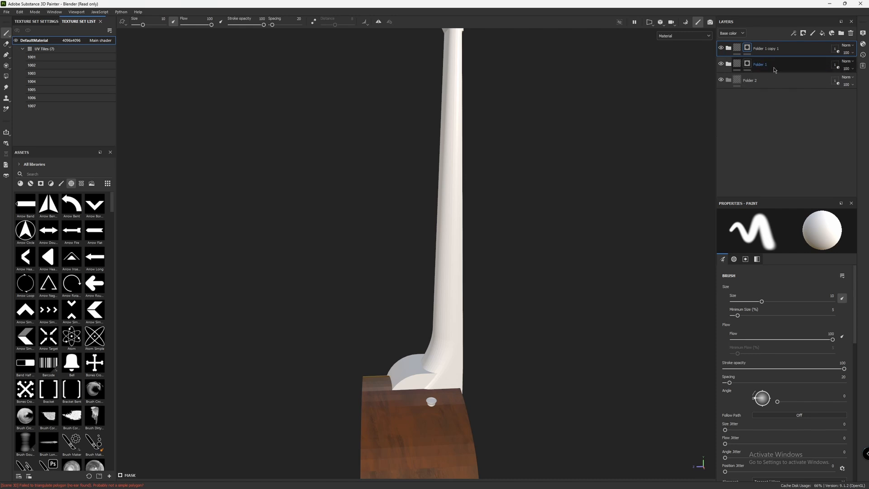
pyautogui.hotkey('ctrl', 'd')
pyautogui.click(834, 49)
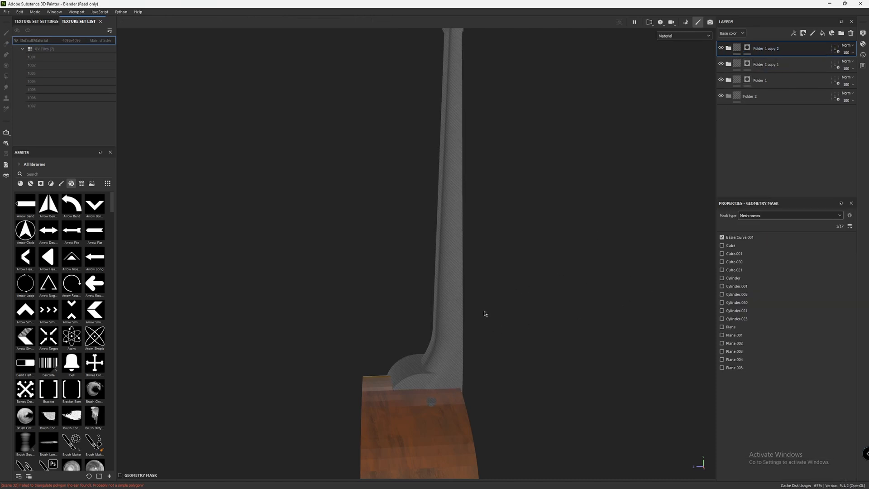
pyautogui.click(455, 332)
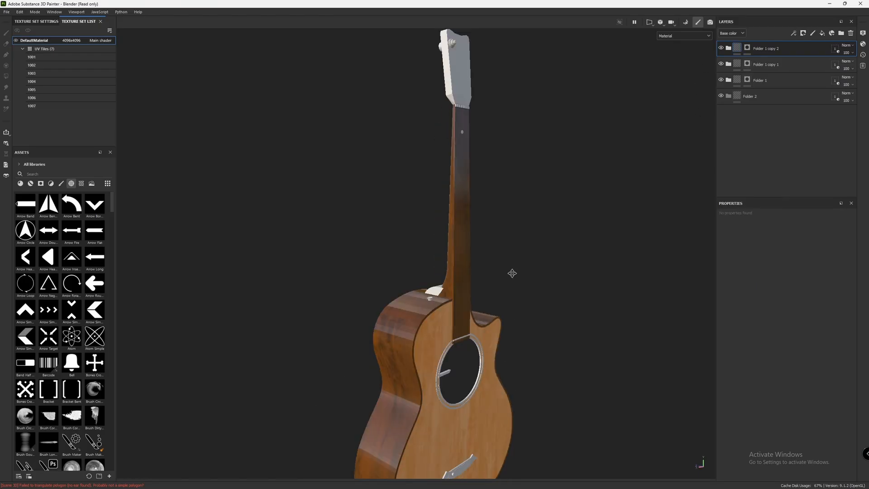
pyautogui.keyDown('alt'); pyautogui.moveTo(512, 274); pyautogui.dragTo(416, 304); pyautogui.keyUp('alt')
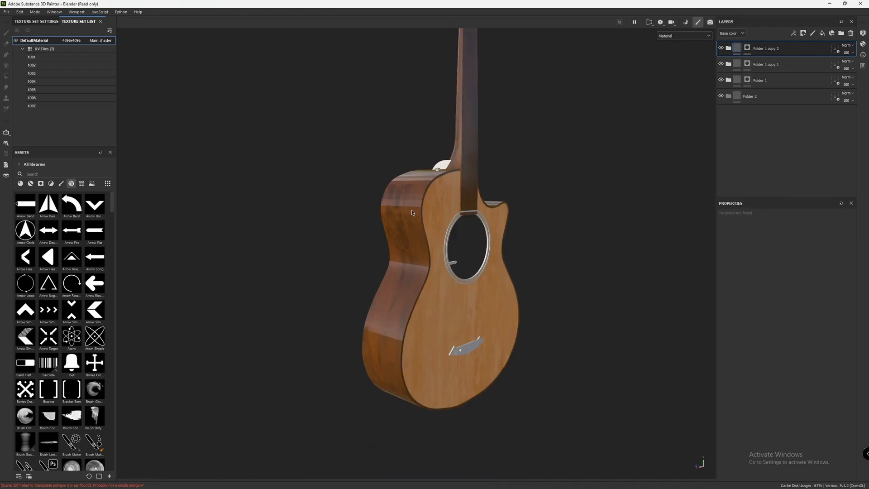
pyautogui.keyDown('alt'); pyautogui.moveTo(480, 203); pyautogui.dragTo(515, 321); pyautogui.keyUp('alt')
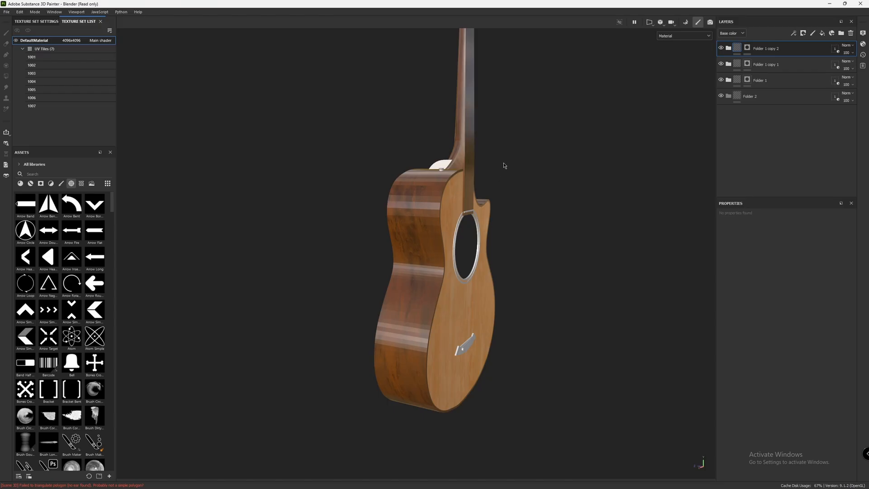
pyautogui.keyDown('alt'); pyautogui.moveTo(504, 165); pyautogui.dragTo(496, 213); pyautogui.keyUp('alt')
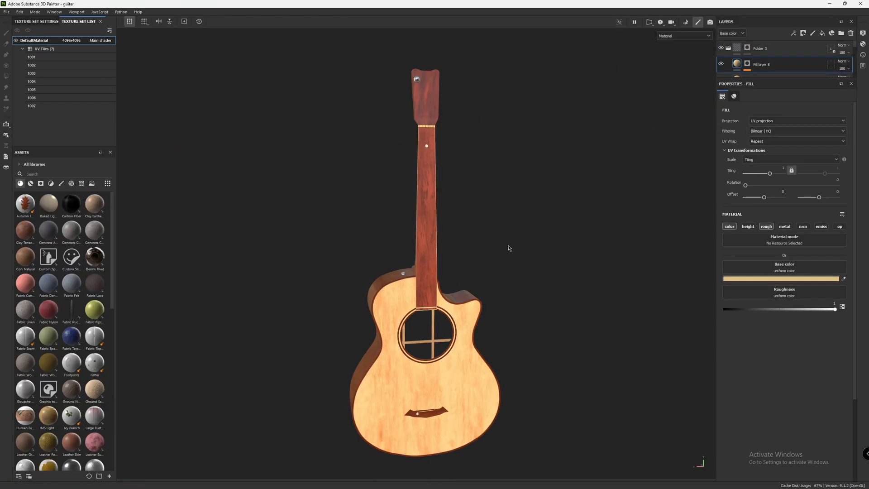
# Step: Open the texture export, go through its bit depth and size options, and select the Blender (Principled BSDF) output preset
pyautogui.keyDown('alt'); pyautogui.moveTo(504, 242); pyautogui.dragTo(470, 246); pyautogui.keyUp('alt')
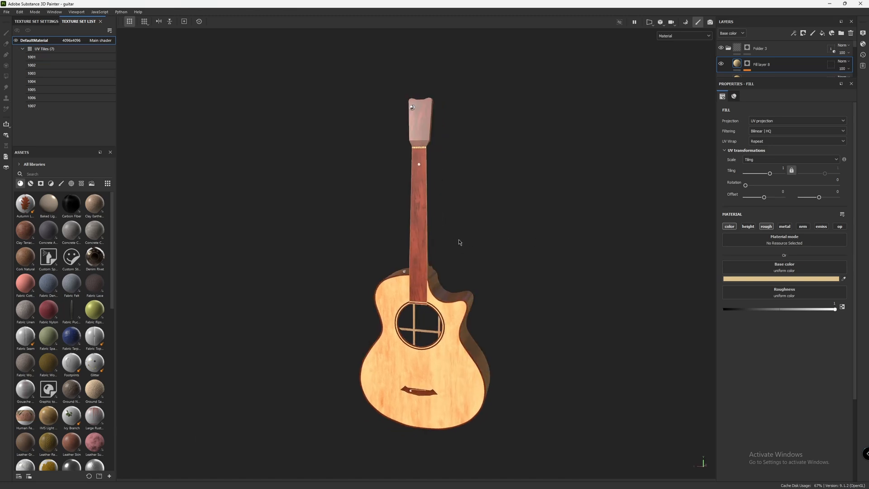
pyautogui.keyDown('alt'); pyautogui.moveTo(469, 227); pyautogui.dragTo(565, 225); pyautogui.keyUp('alt')
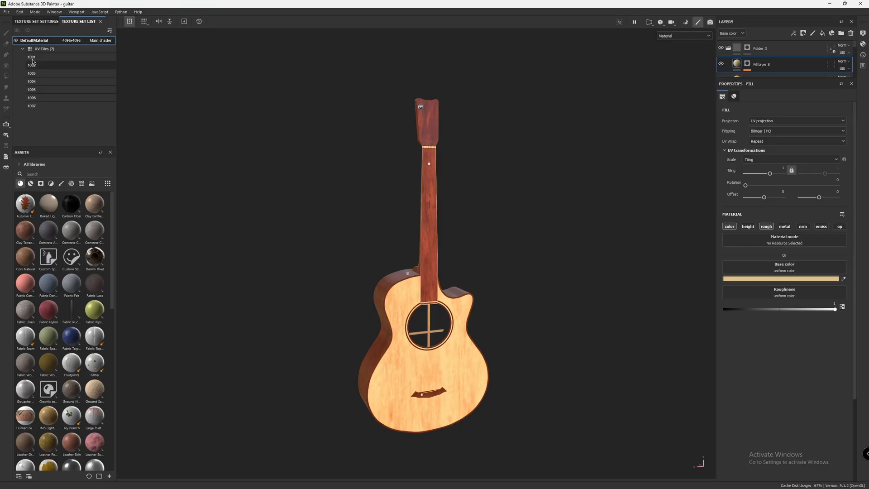
pyautogui.click(7, 12)
pyautogui.click(32, 110)
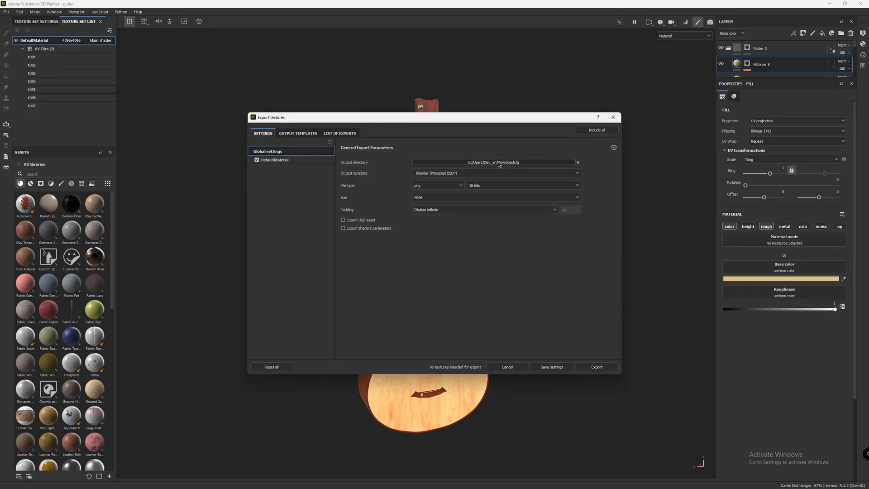
pyautogui.click(504, 189)
pyautogui.click(446, 210)
pyautogui.click(449, 201)
pyautogui.click(463, 279)
pyautogui.click(298, 133)
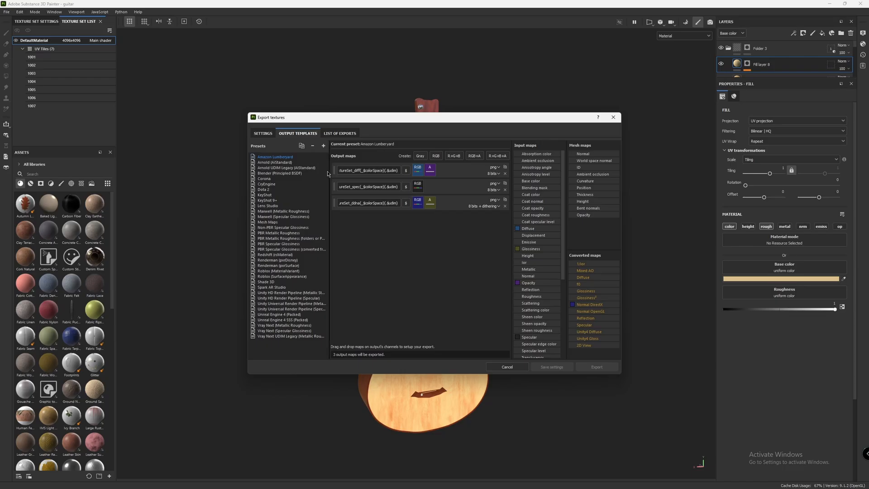
pyautogui.click(285, 173)
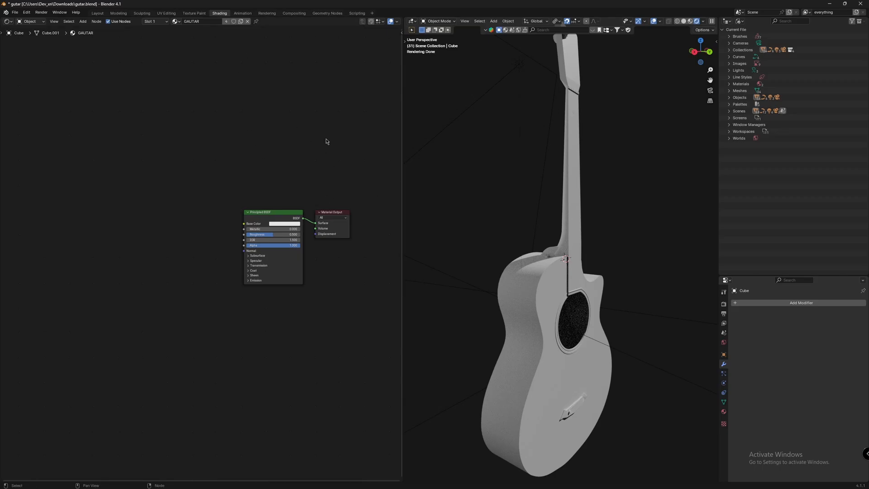
# Step: Switch to Blender and load all texture maps from the GGG folder onto GAUTAR's Principled BSDF with Principled Texture Setup
pyautogui.click(270, 214)
pyautogui.hotkey('ctrl', 'shift', 't')
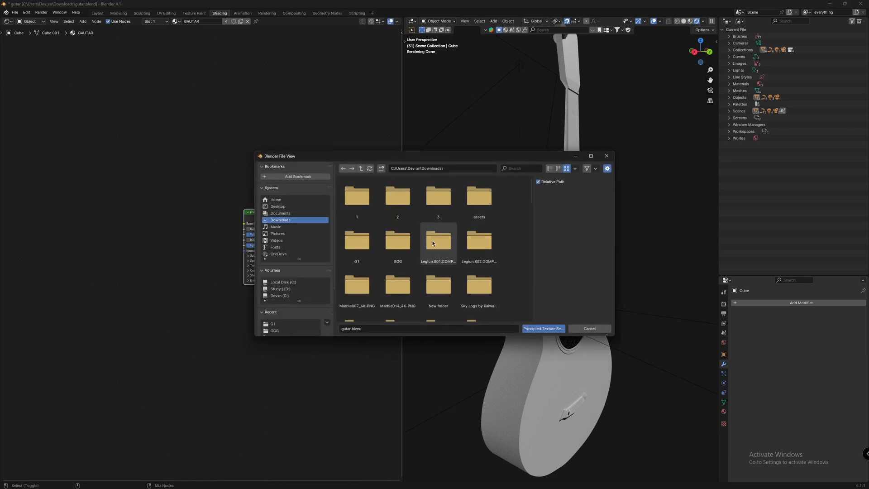
pyautogui.doubleClick(398, 240)
pyautogui.scroll(-5, 426, 263)
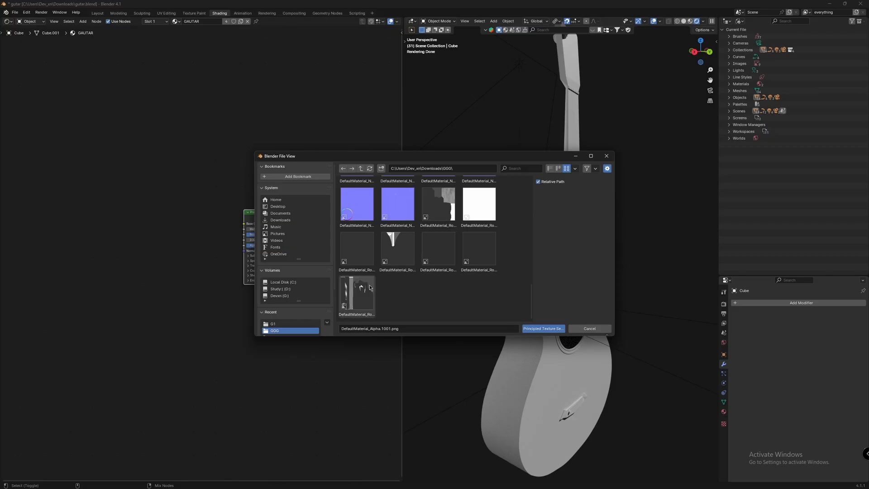
pyautogui.scroll(5, 425, 262)
pyautogui.press('a')
pyautogui.scroll(-2, 452, 222)
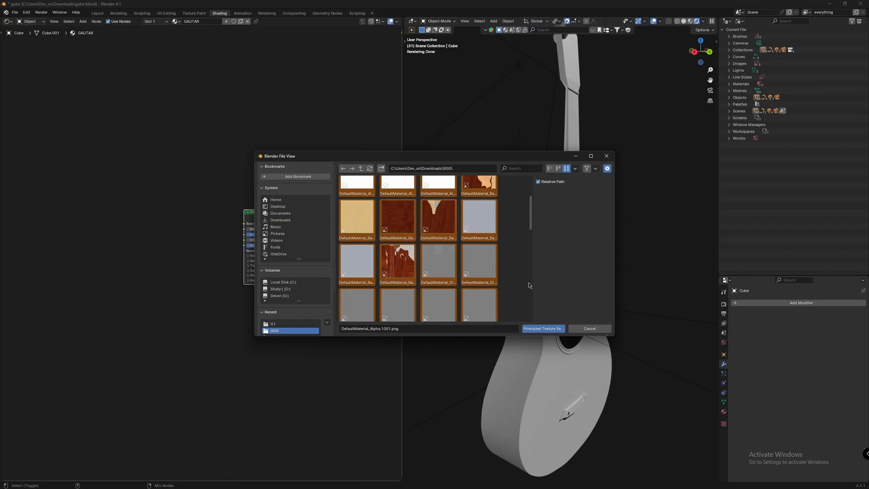
pyautogui.click(543, 328)
# Step: Change the image source of the GAUTAR material's texture nodes from single image to UDIM Tiles
pyautogui.scroll(-5, 335, 219)
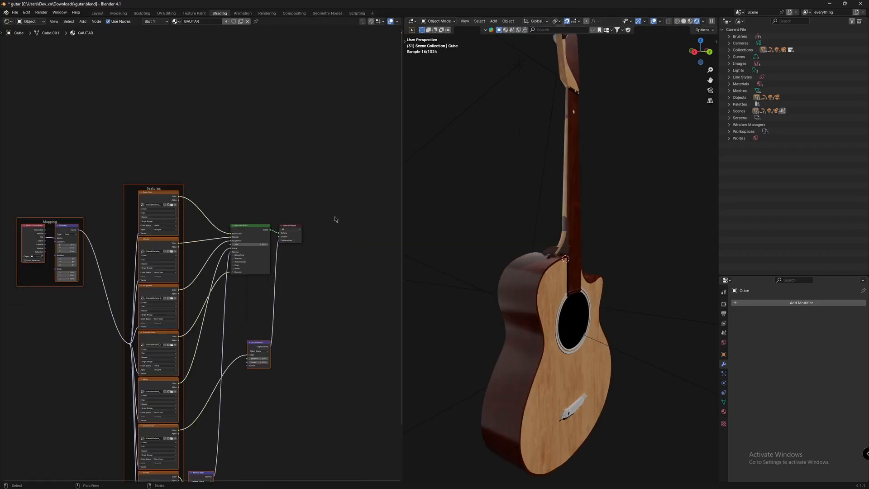
pyautogui.scroll(8, 289, 222)
pyautogui.moveTo(153, 249); pyautogui.dragTo(237, 184, button='middle')
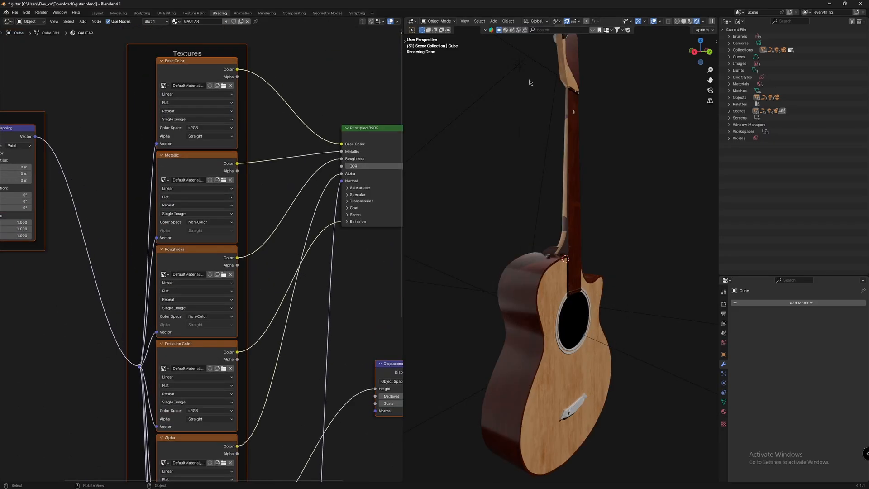
pyautogui.click(207, 120)
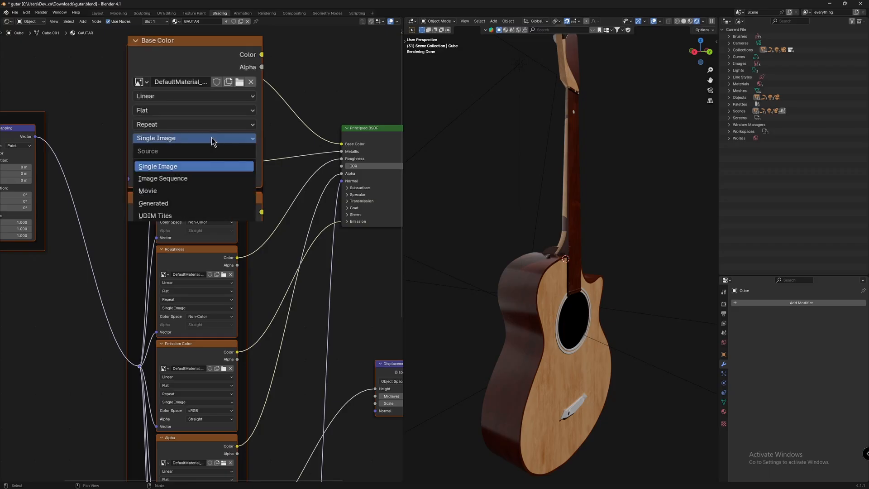
pyautogui.click(177, 215)
pyautogui.moveTo(189, 308); pyautogui.dragTo(204, 170, button='middle')
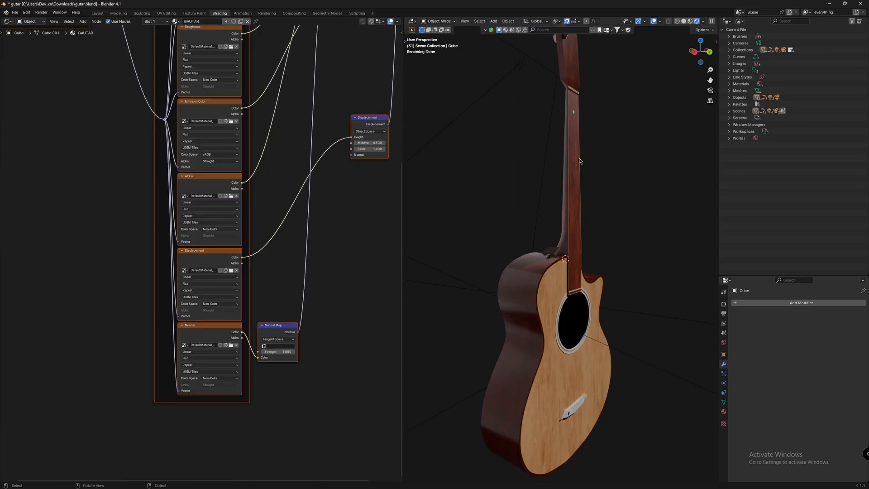
# Step: Select the bridge on the guitar's front and assign the existing GAUTAR material to it
pyautogui.moveTo(534, 195); pyautogui.dragTo(574, 127, button='middle')
pyautogui.scroll(4, 571, 149)
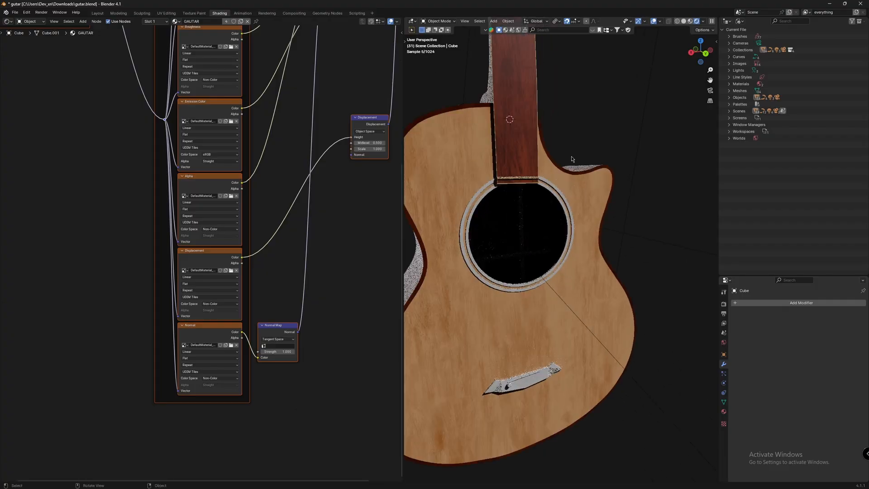
pyautogui.keyDown('shift'); pyautogui.moveTo(607, 193); pyautogui.dragTo(643, 150, button='middle'); pyautogui.keyUp('shift')
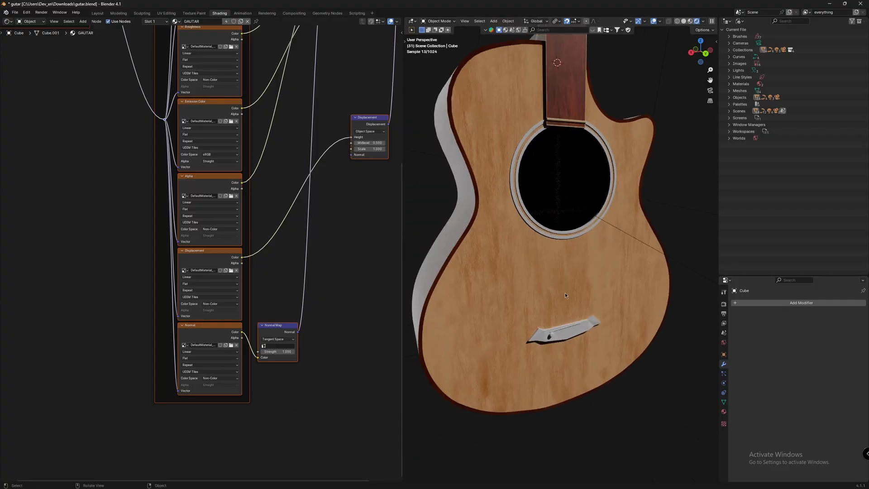
pyautogui.click(573, 334)
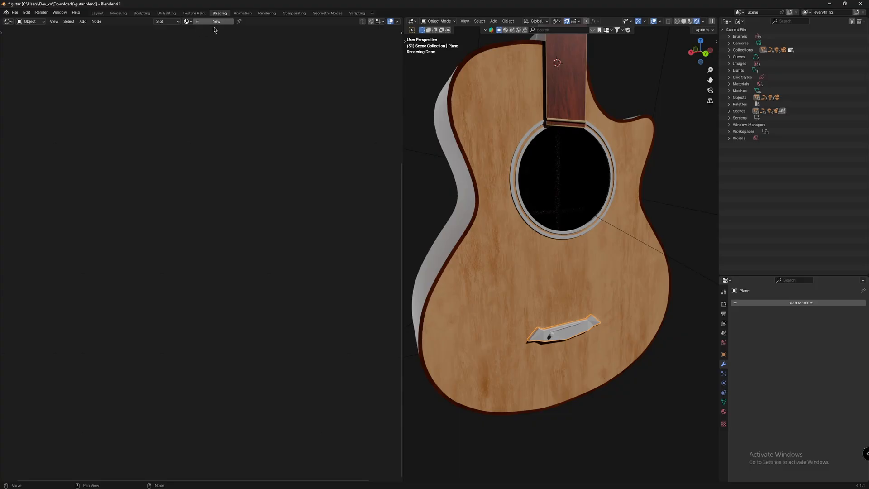
pyautogui.click(186, 22)
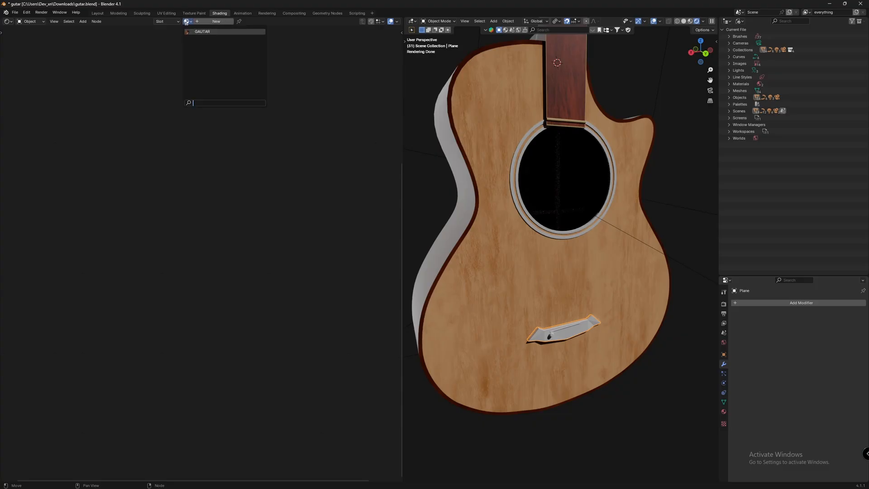
pyautogui.click(222, 31)
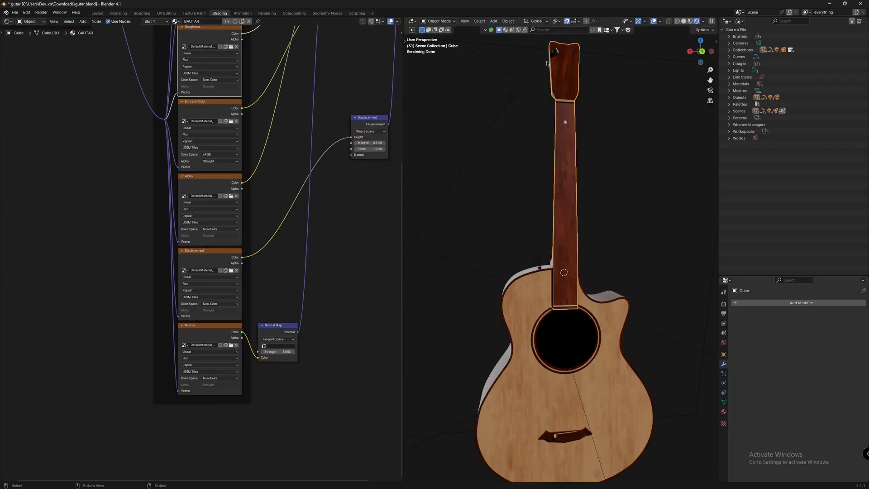
# Step: Select the tuning peg on the headstock, then examine the GAUTAR node setup and the textured guitar from several angles
pyautogui.click(556, 54)
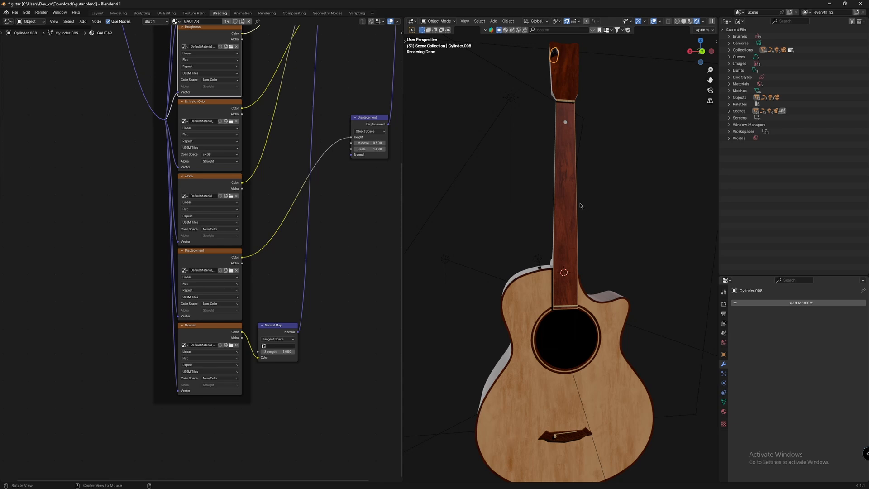
pyautogui.moveTo(583, 221); pyautogui.dragTo(619, 206, button='middle')
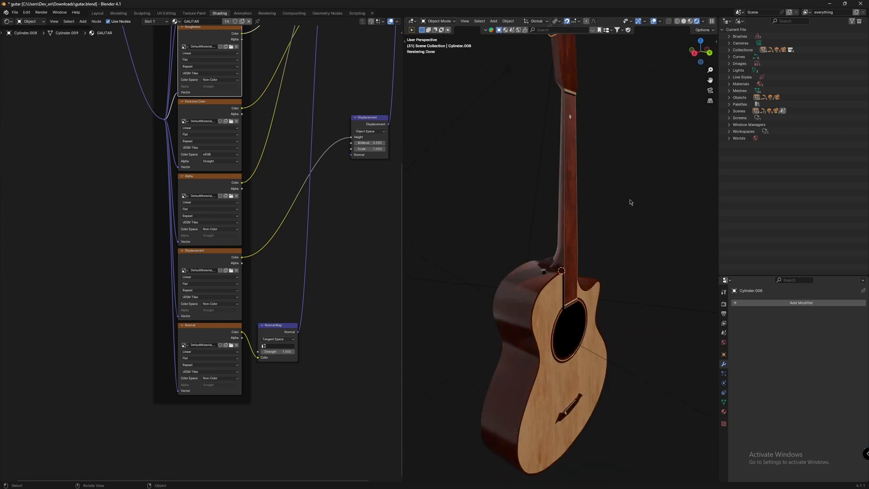
pyautogui.moveTo(302, 118); pyautogui.dragTo(225, 256, button='middle')
pyautogui.scroll(-3, 225, 257)
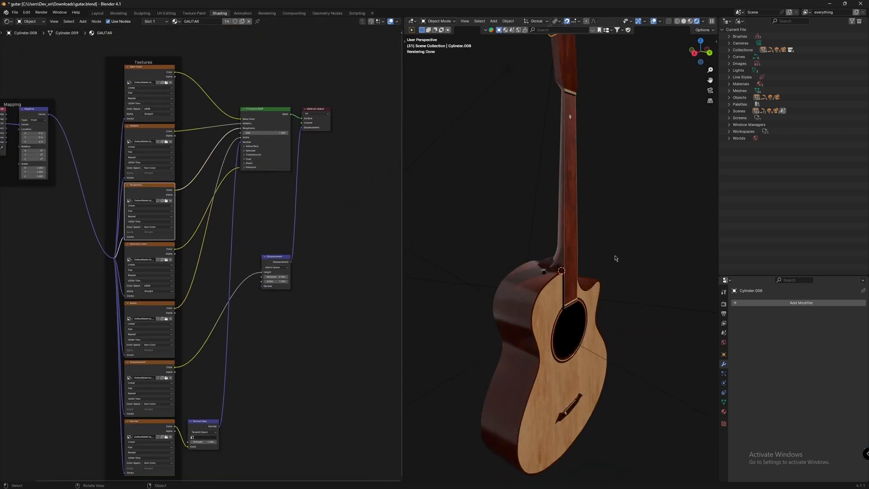
pyautogui.moveTo(619, 237); pyautogui.dragTo(573, 301, button='middle')
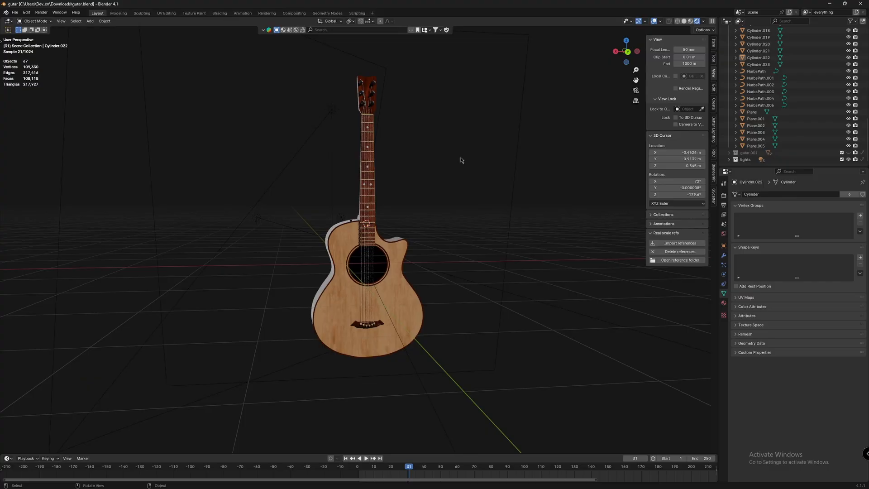
pyautogui.moveTo(479, 169); pyautogui.dragTo(431, 157, button='middle')
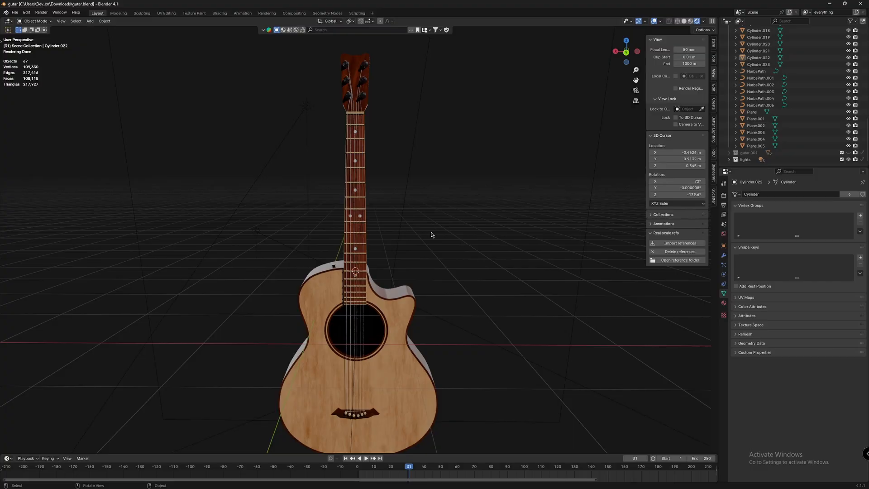